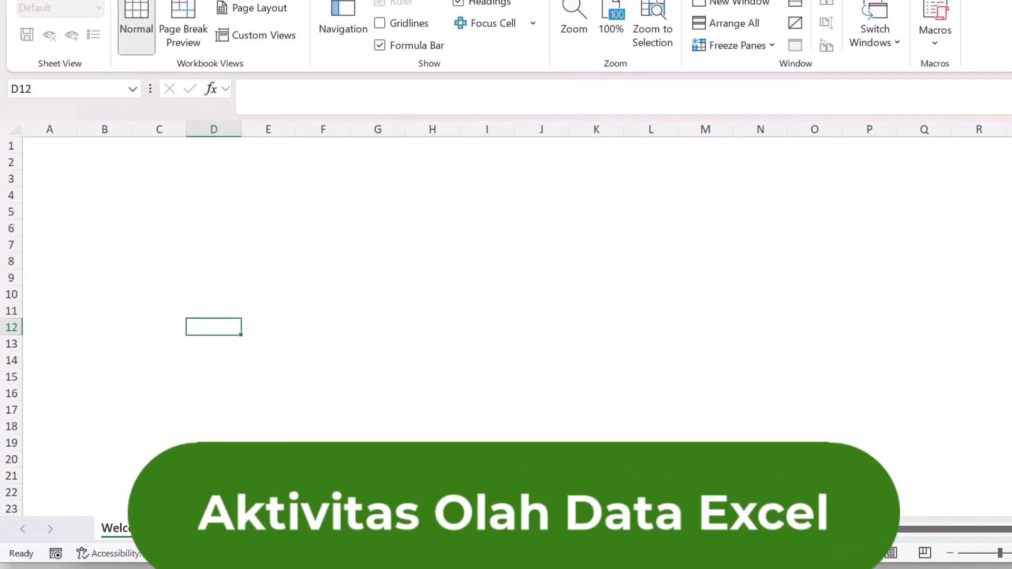
- Review the employee records on the 2. Data sheet, including each column header from NIK to Total Gaji
click(232, 533)
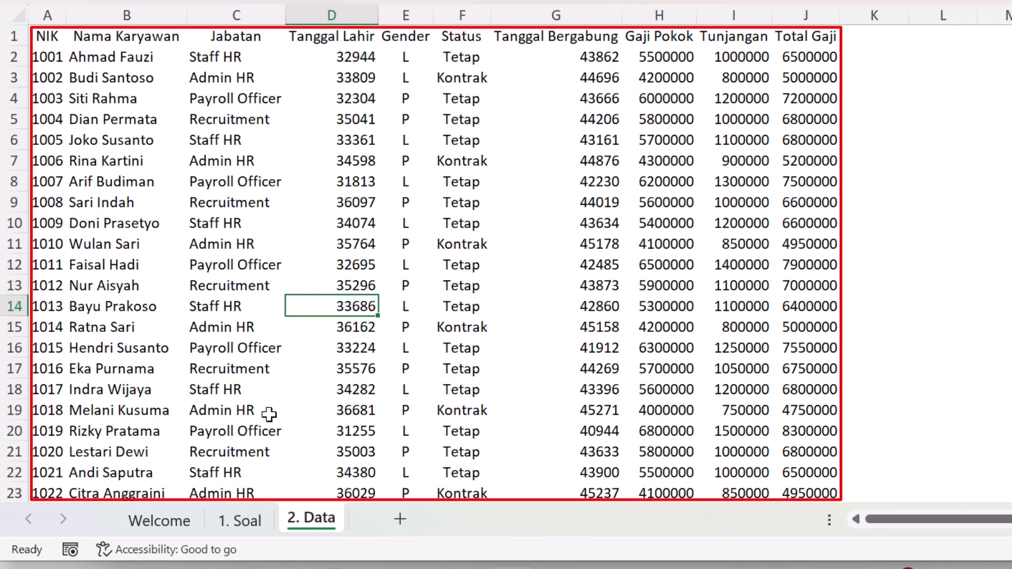
scroll(269, 414, down, 11)
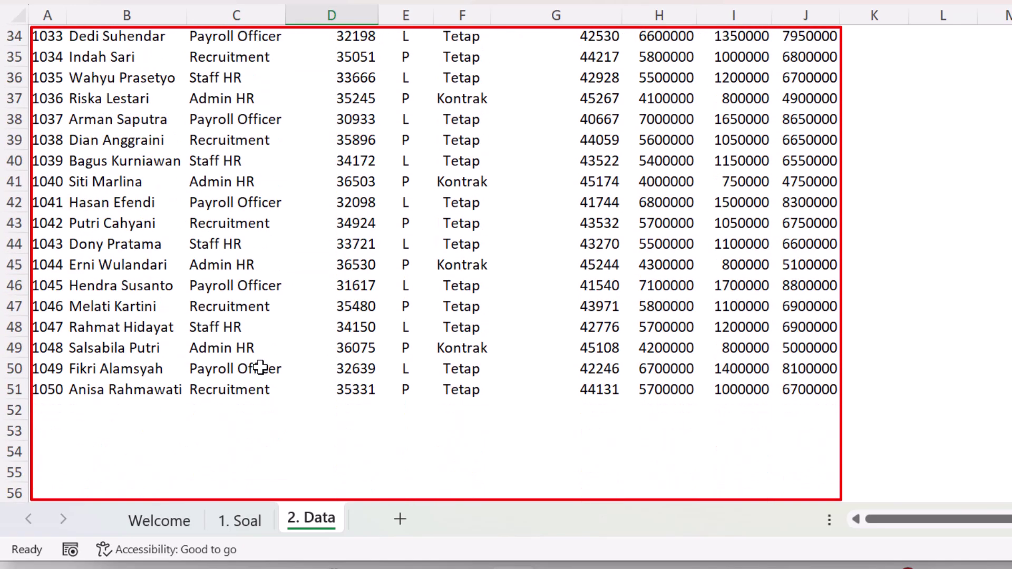
scroll(260, 367, up, 11)
click(187, 223)
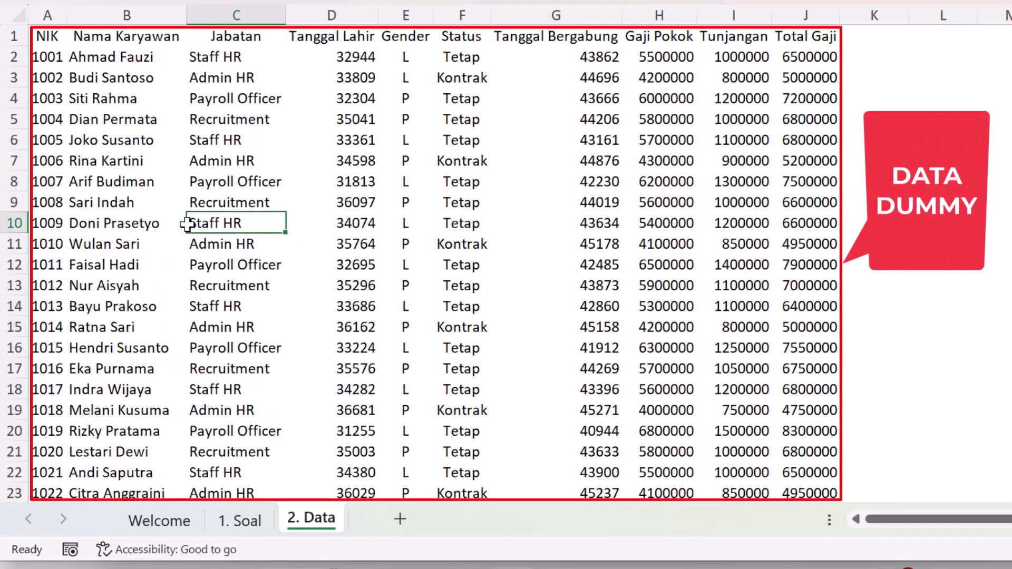
click(48, 35)
click(138, 42)
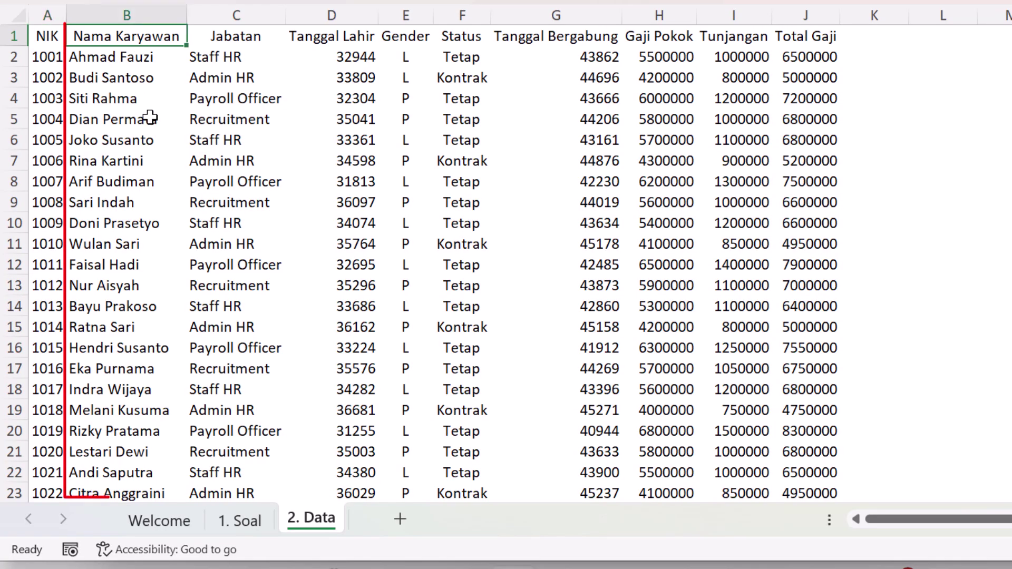
click(238, 37)
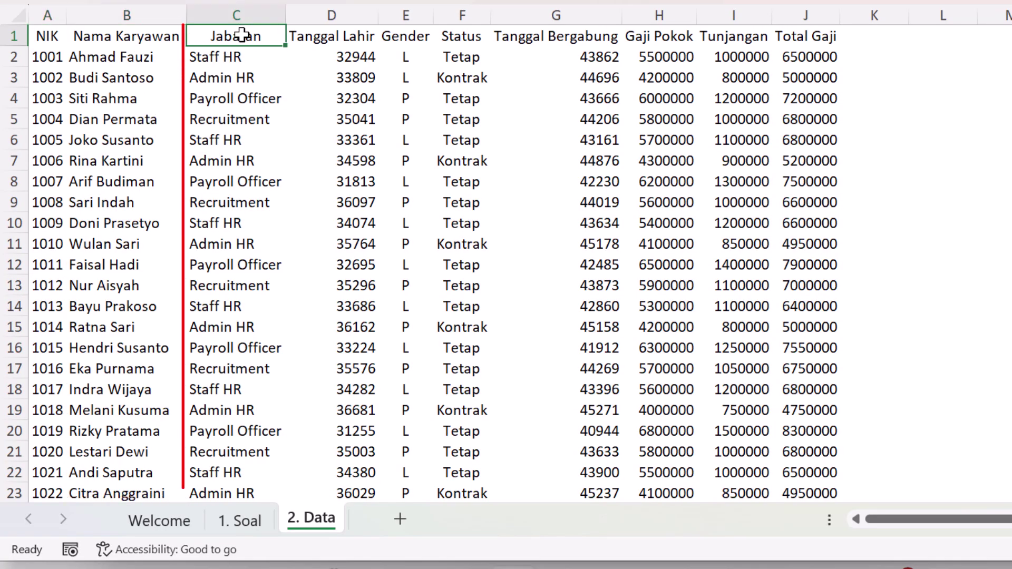
click(340, 36)
click(398, 36)
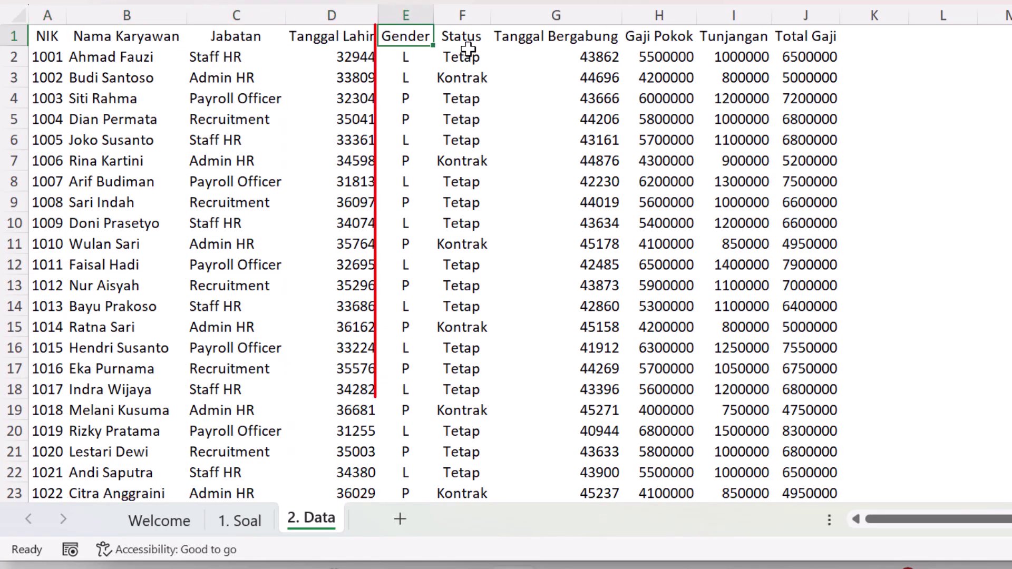
click(461, 34)
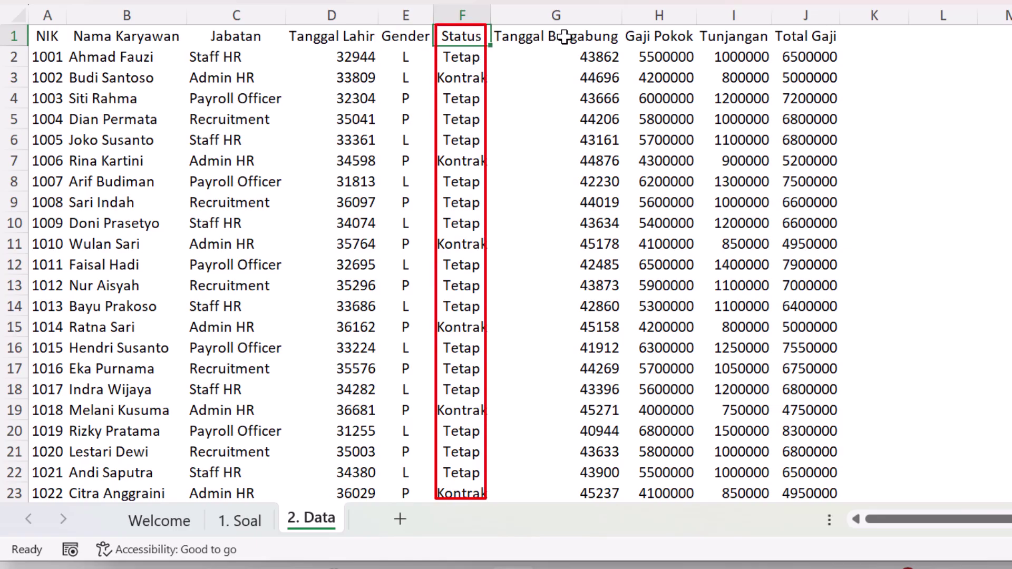
click(565, 37)
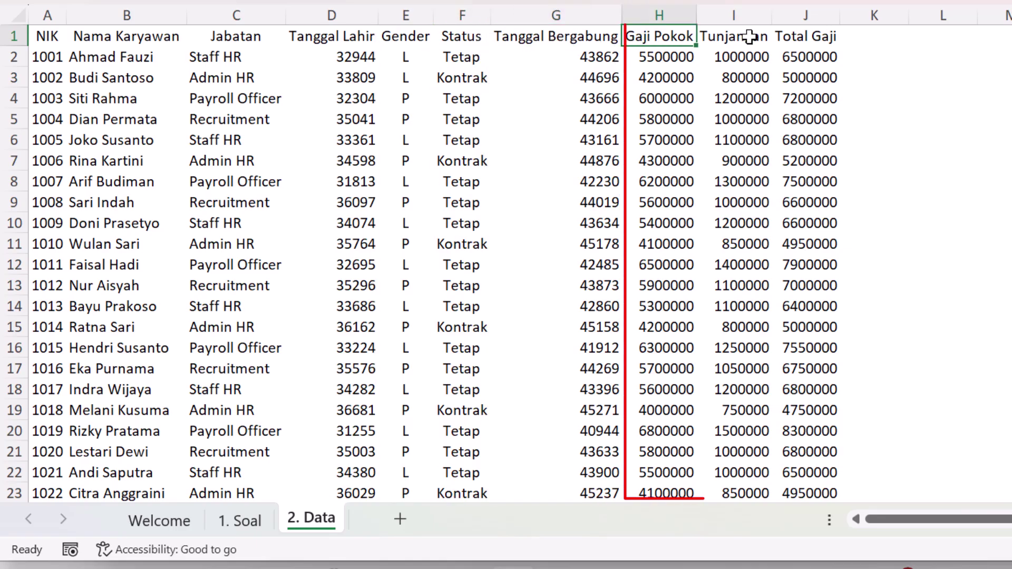
click(782, 35)
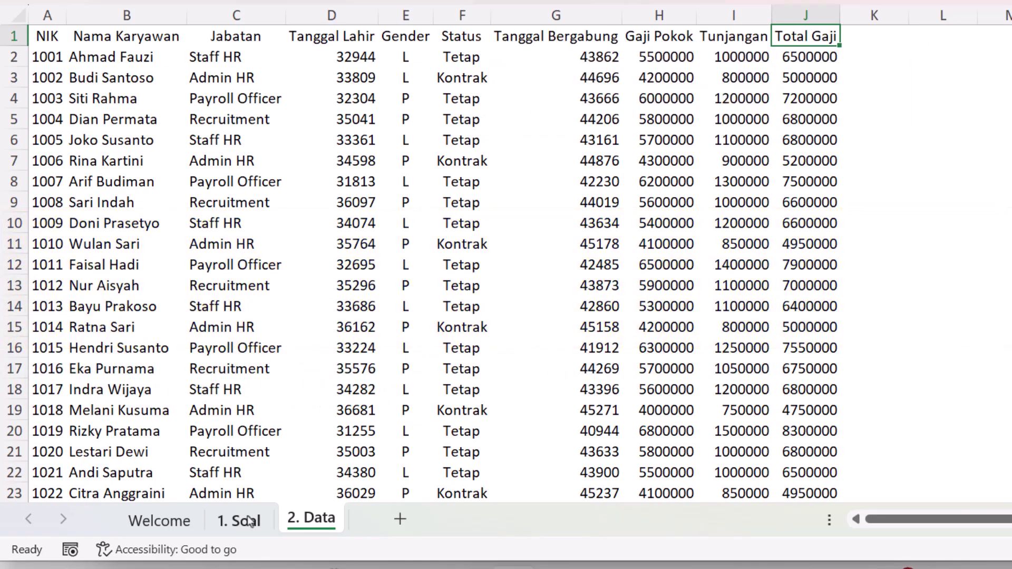
- Read through the exercise questions on the 1. Soal sheet, from Soal 1 to Soal 15
click(243, 520)
scroll(234, 384, up, 15)
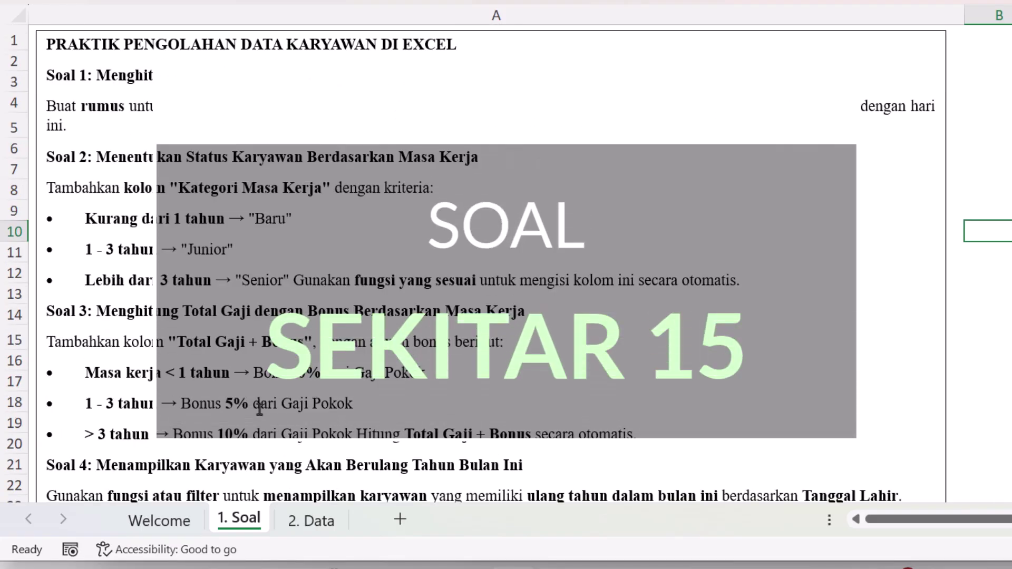
scroll(261, 403, down, 9)
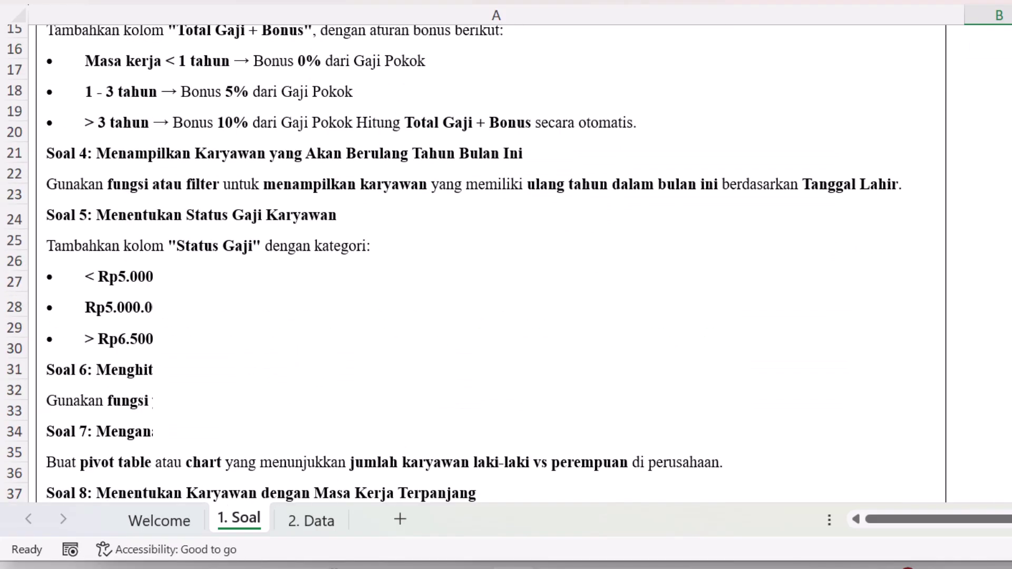
scroll(265, 397, down, 5)
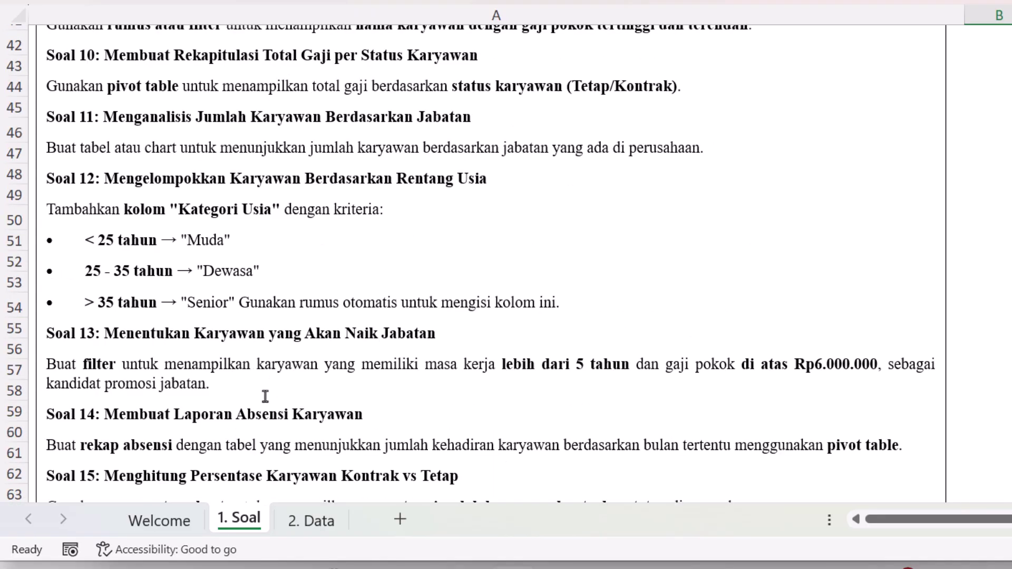
scroll(265, 396, down, 1)
scroll(272, 396, up, 15)
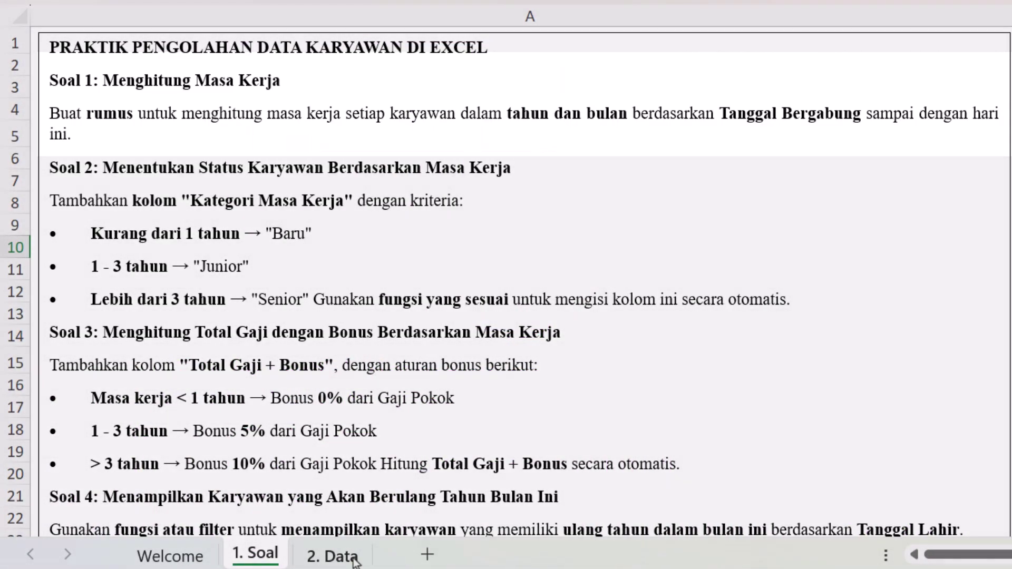
- Compare the 1. Soal questions with the 2. Data sheet, examining the date, salary and name columns for needed tidying
click(332, 556)
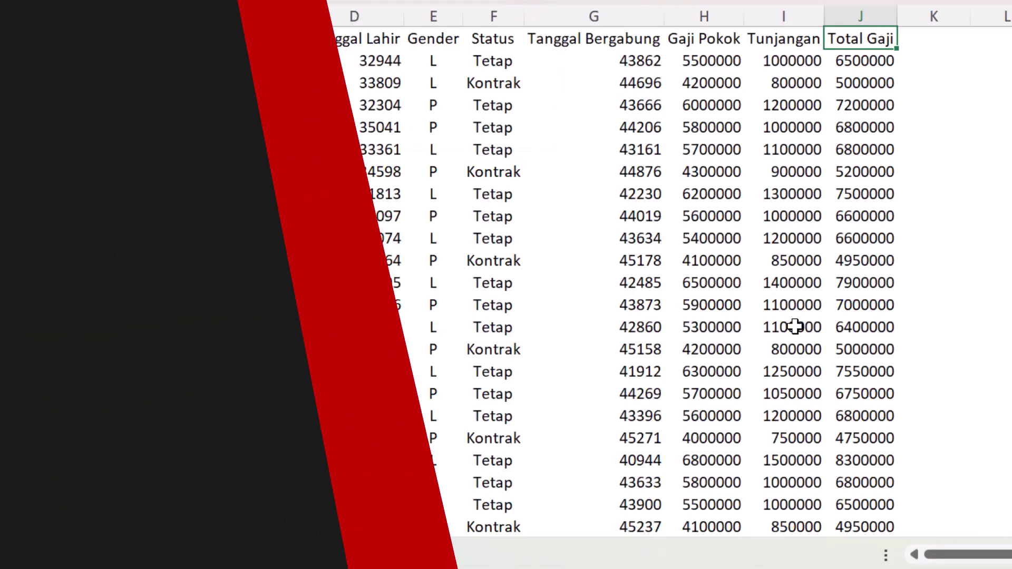
click(610, 63)
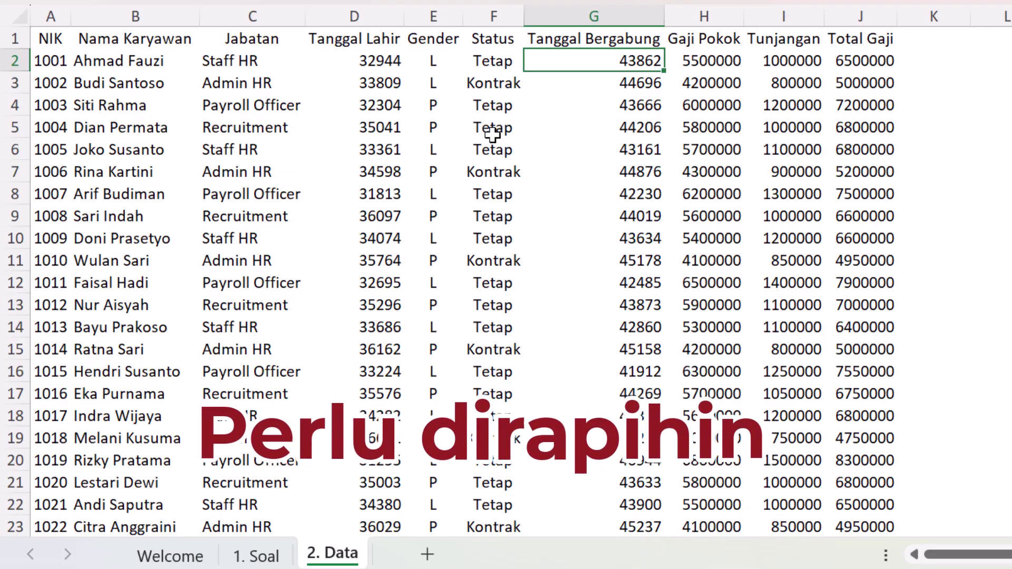
click(248, 555)
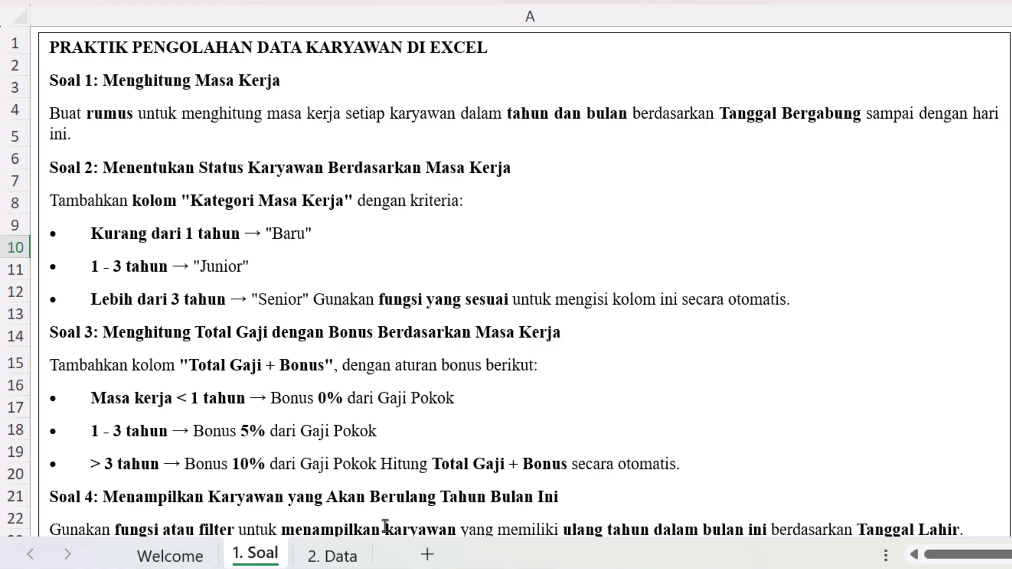
click(357, 558)
click(417, 196)
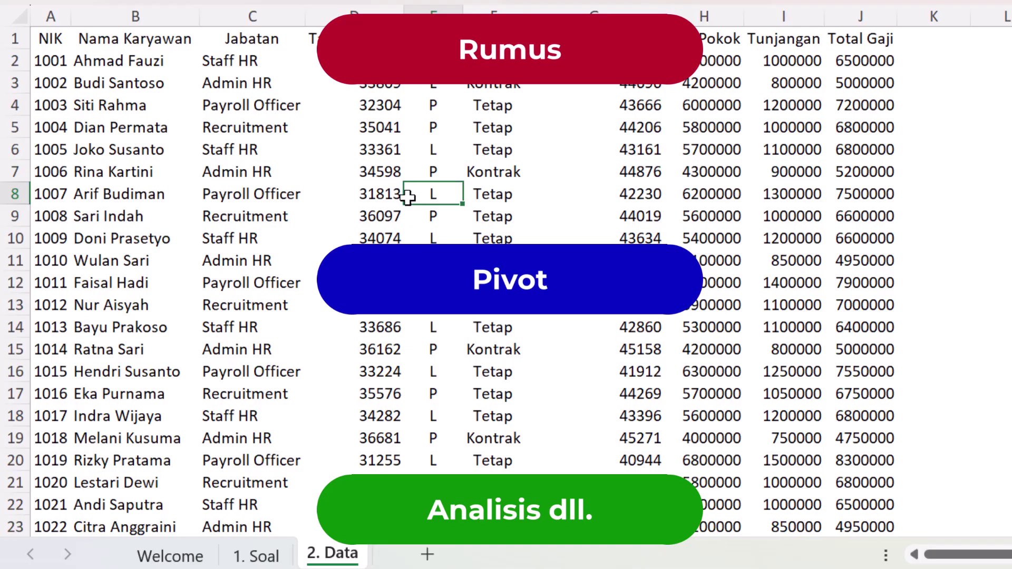
click(349, 82)
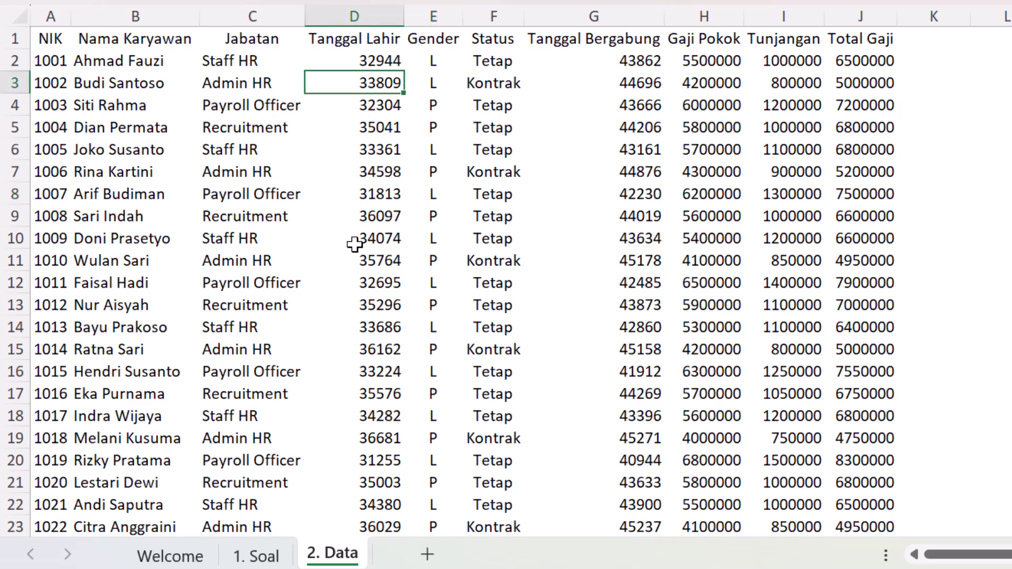
click(711, 83)
click(604, 151)
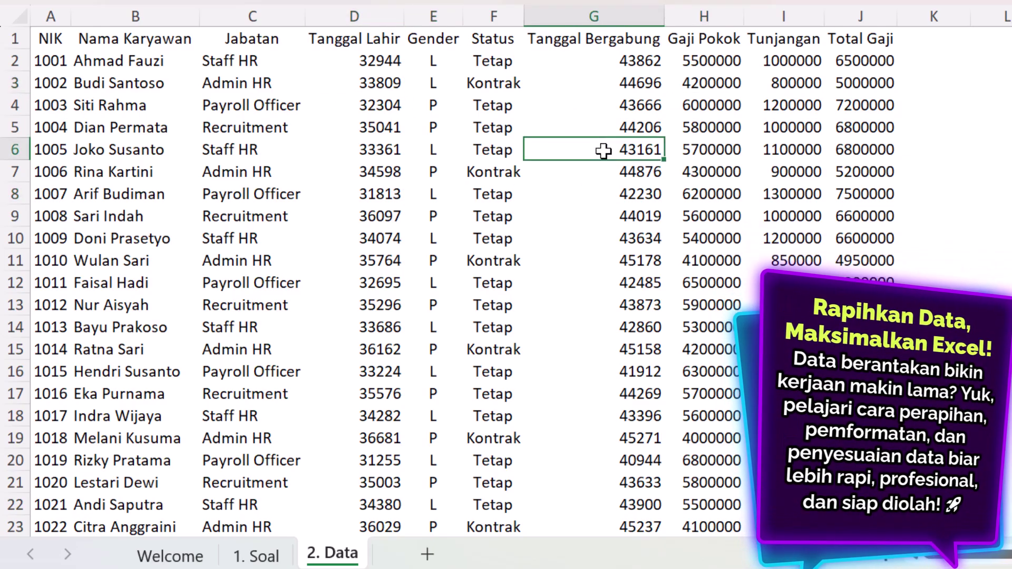
click(105, 108)
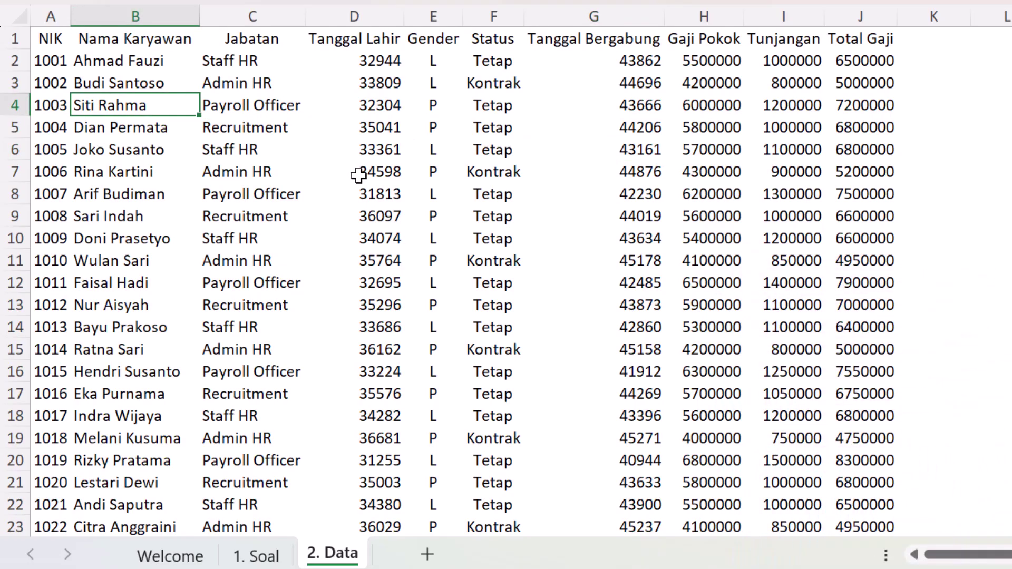
- Check the extent of the employee data across columns A to J on the 2. Data sheet
key(ctrl+Home)
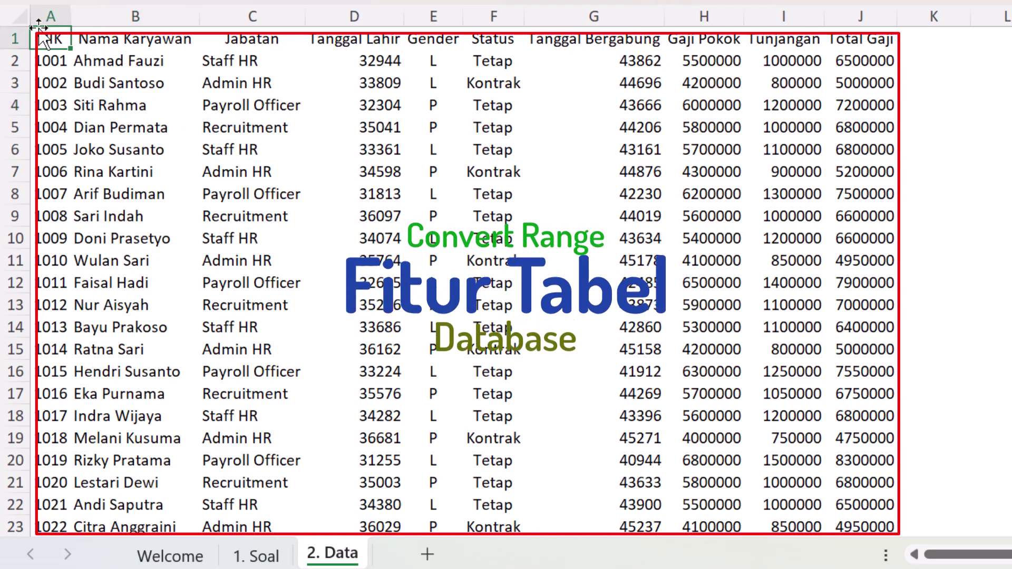
drag(49, 15, 849, 13)
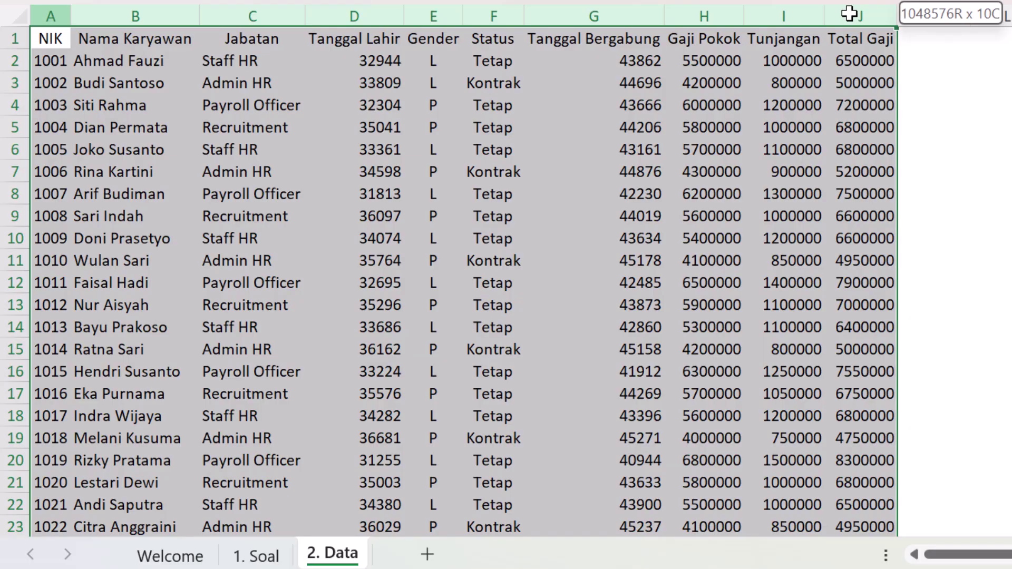
click(489, 260)
scroll(485, 262, down, 4)
scroll(480, 263, up, 4)
scroll(479, 263, down, 4)
scroll(480, 264, up, 4)
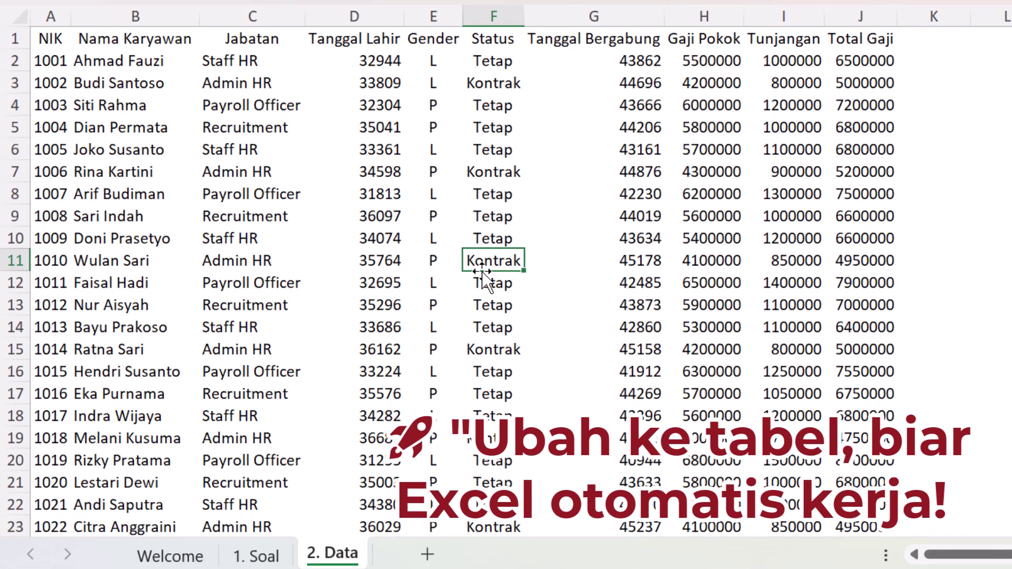
click(247, 172)
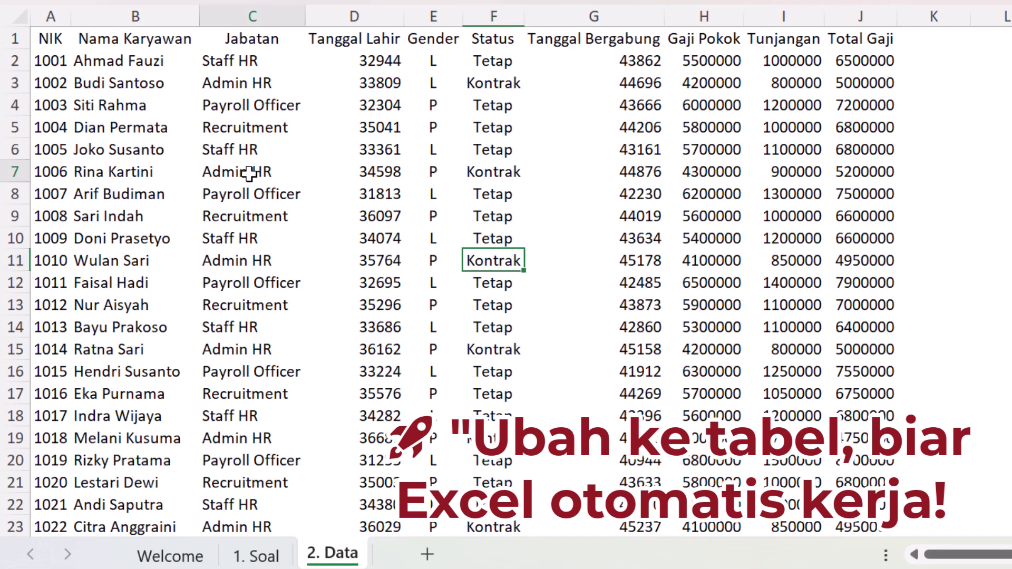
click(59, 40)
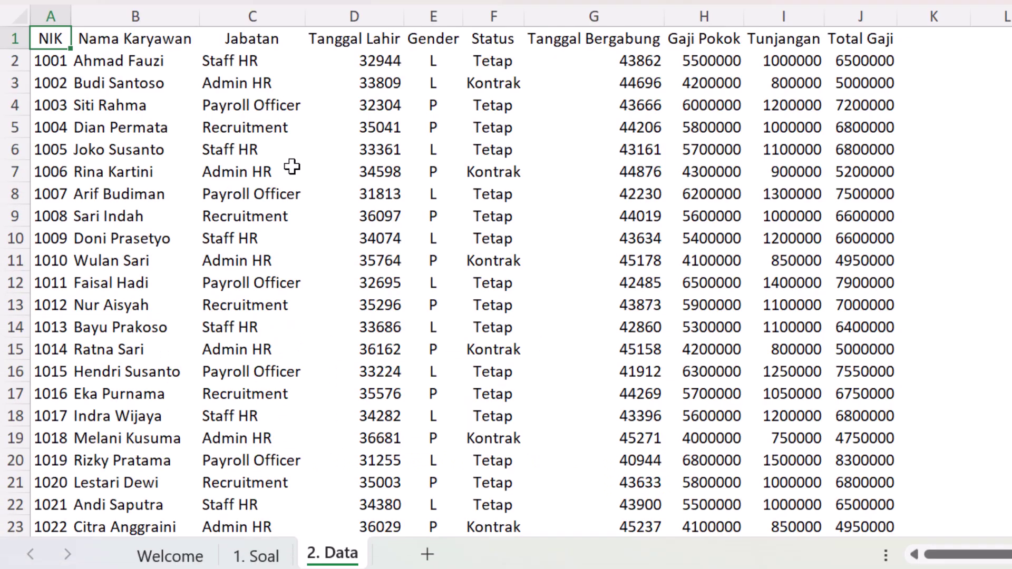
- Convert the employee data range A1:J51 into a table, using its first row as headers
click(303, 130)
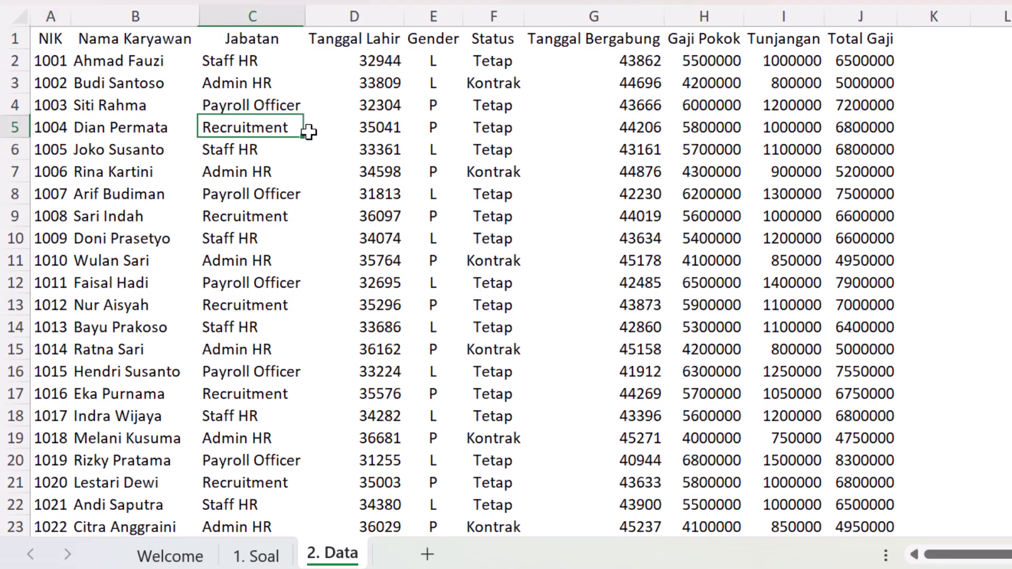
key(ctrl+a)
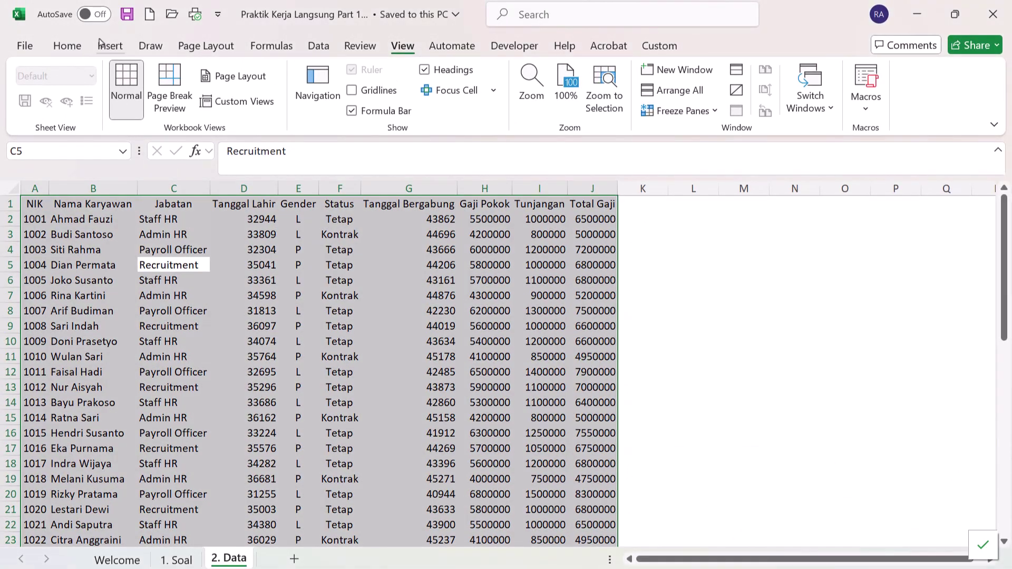
click(114, 46)
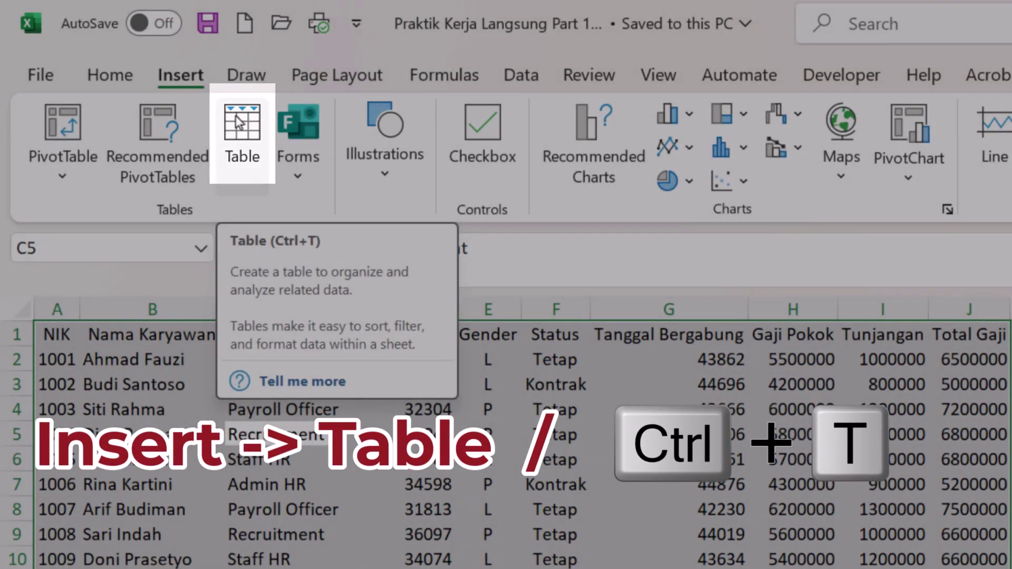
click(237, 121)
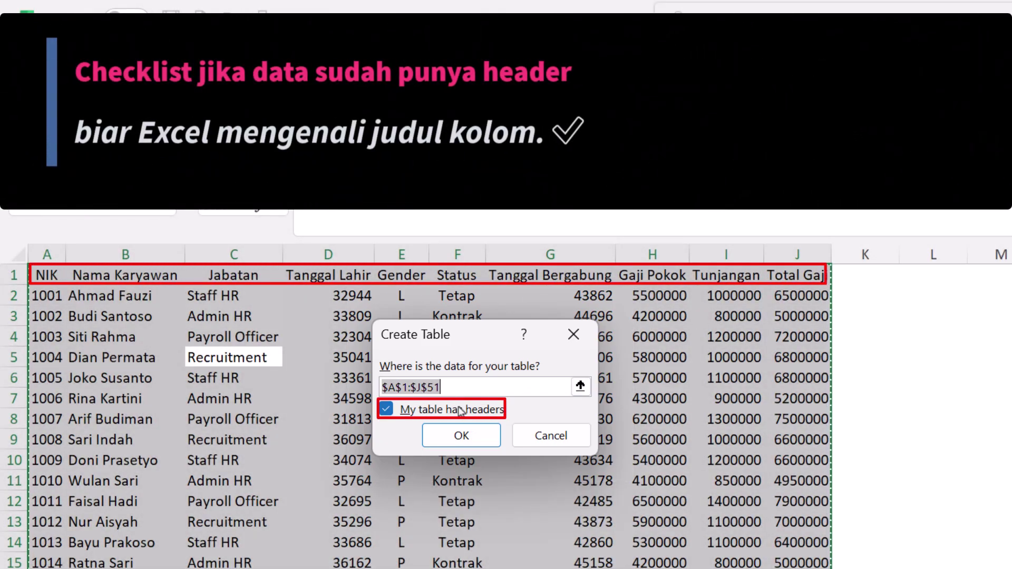
click(461, 436)
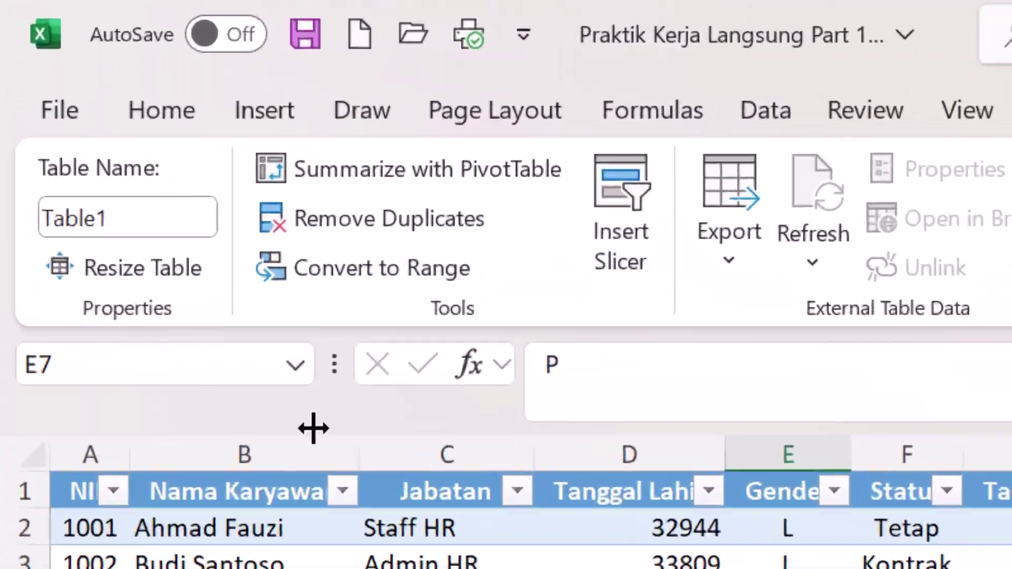
- Rename the employee table as data_karyawan
click(134, 232)
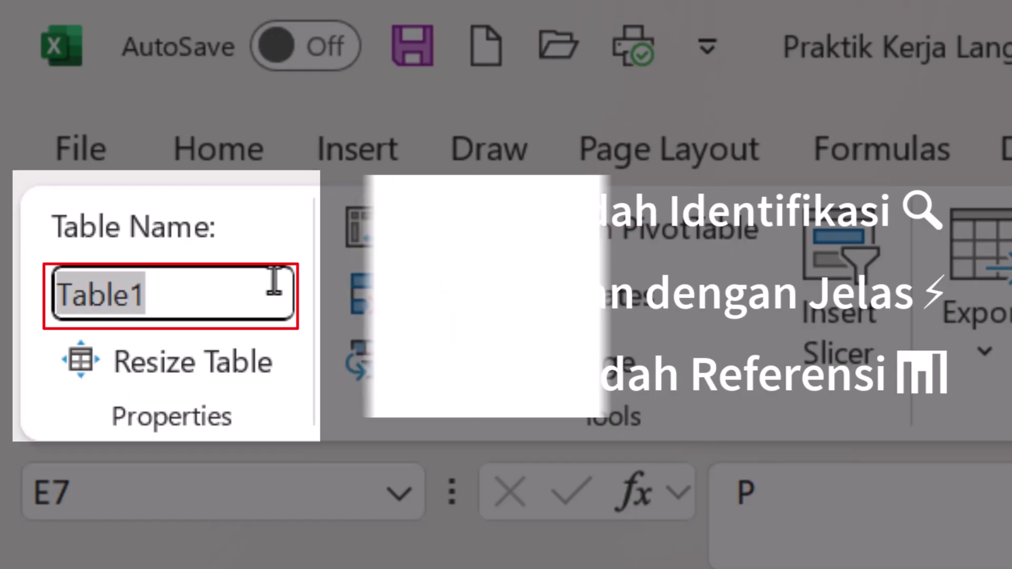
text(data_)
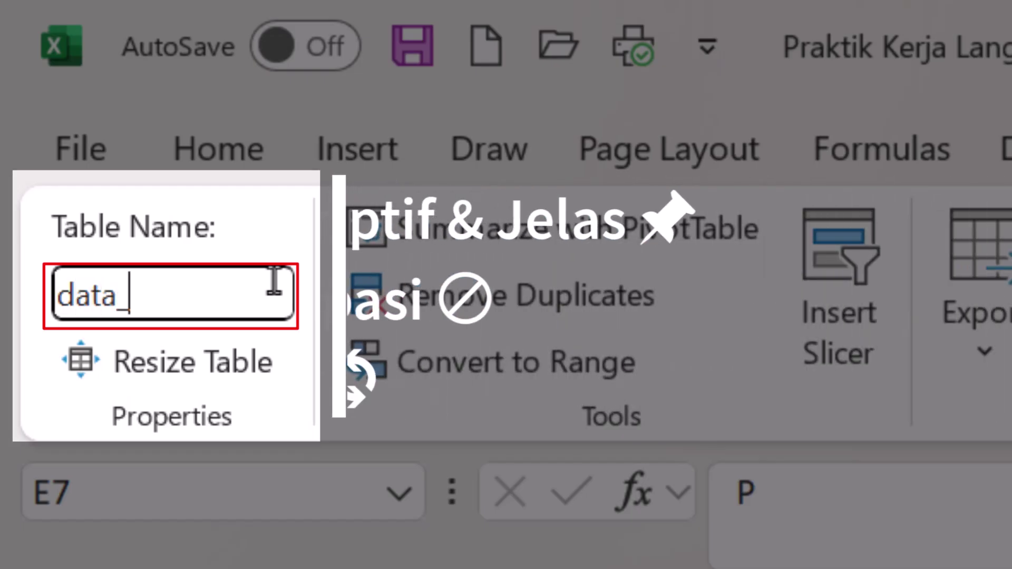
text(karyawan)
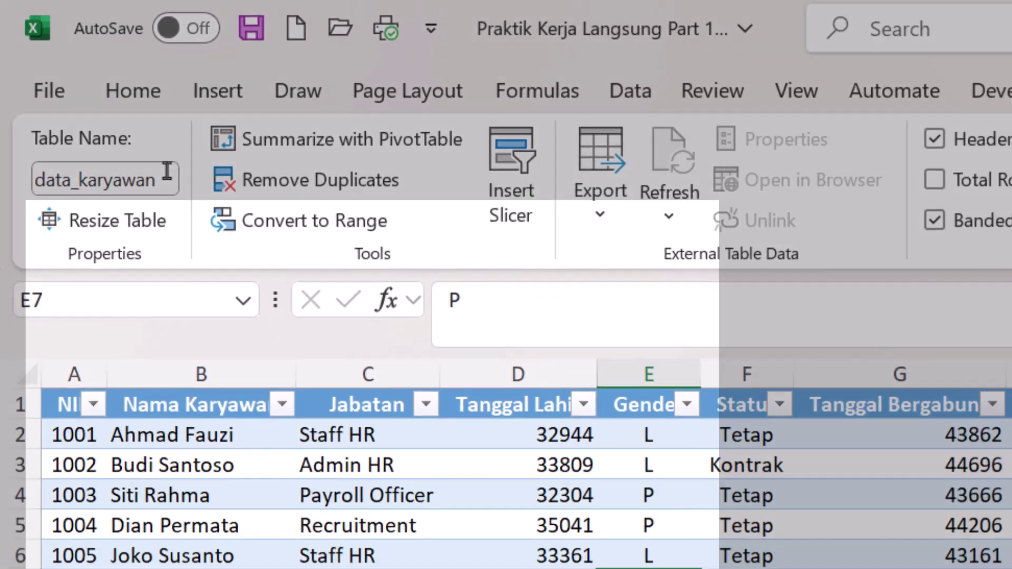
- Apply the Light-group blue table style with a solid header row to the employee table and turn on banded columns
click(158, 303)
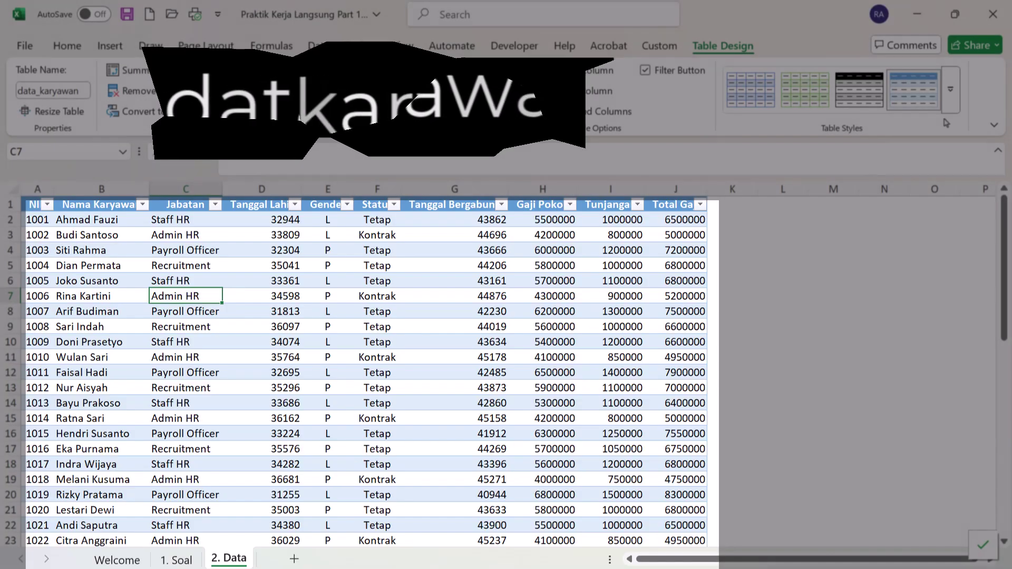
click(951, 89)
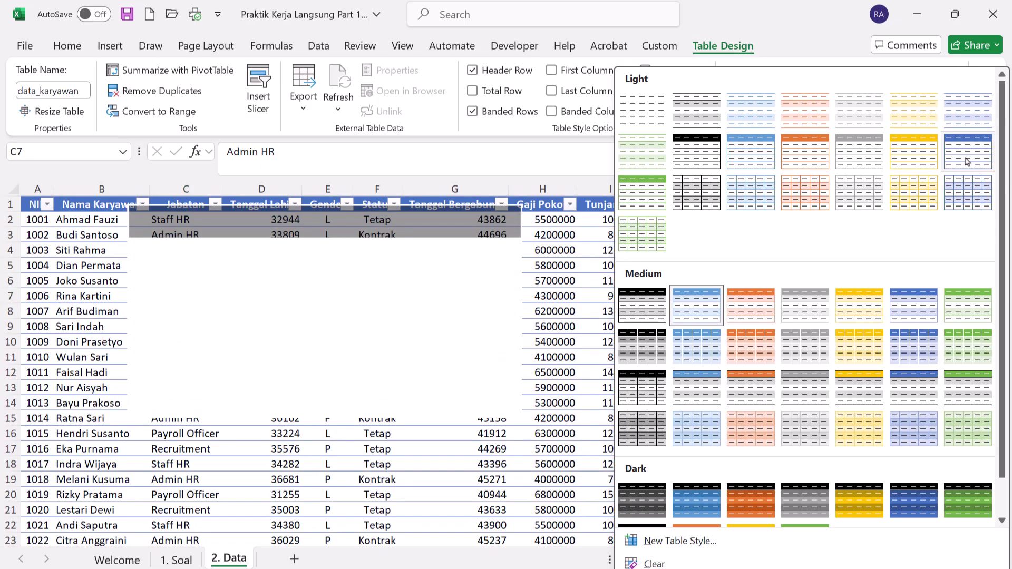
click(968, 162)
click(455, 342)
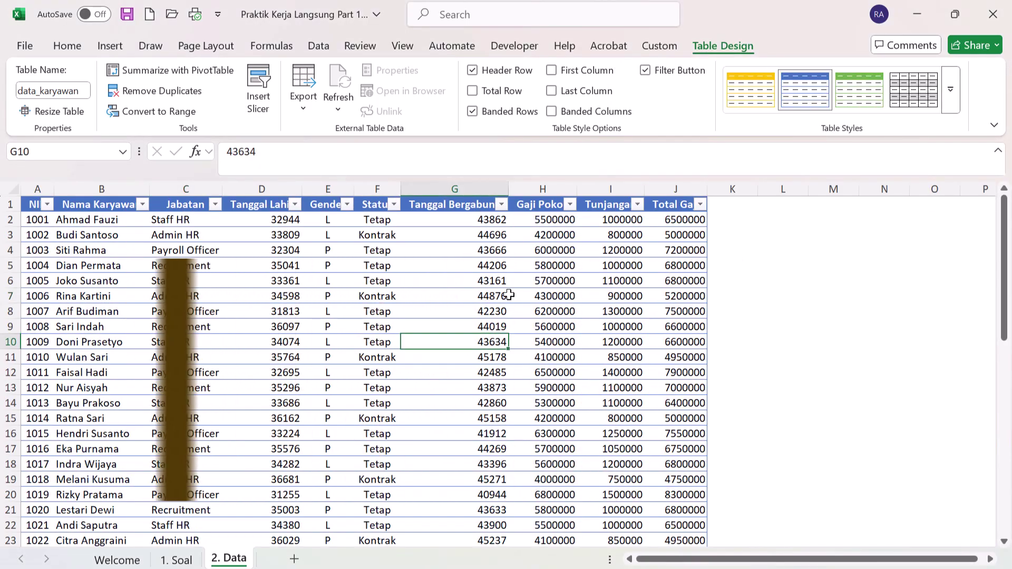
click(552, 111)
click(448, 307)
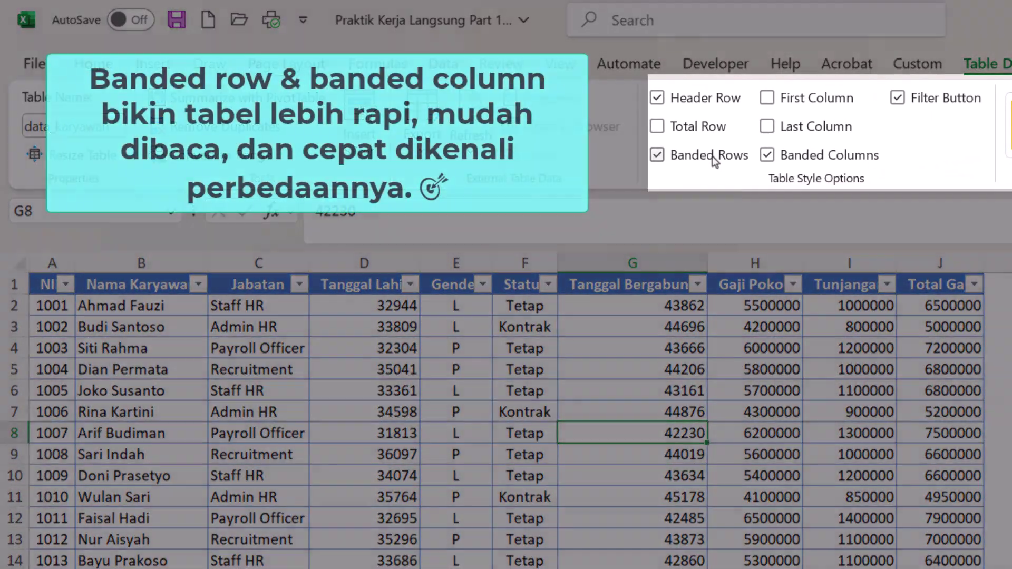
- Switch the table's banded rows and banded columns off and back on to compare their effect
click(713, 156)
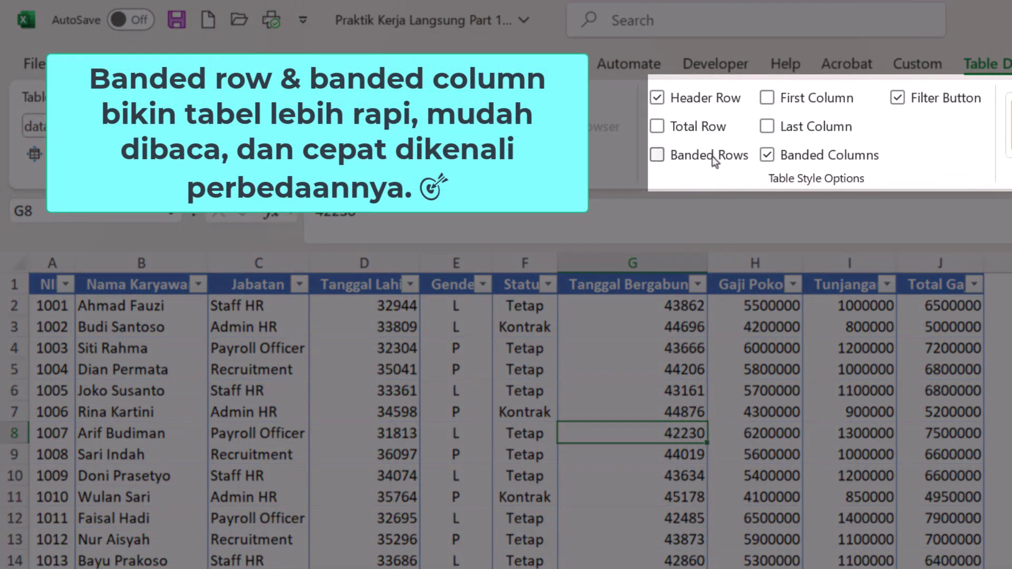
click(713, 156)
click(807, 154)
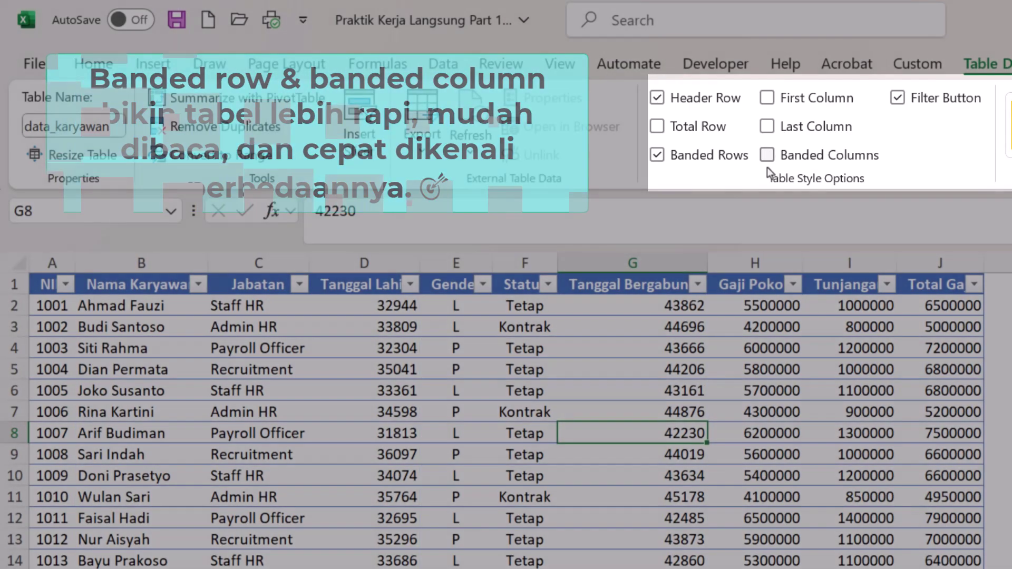
click(783, 145)
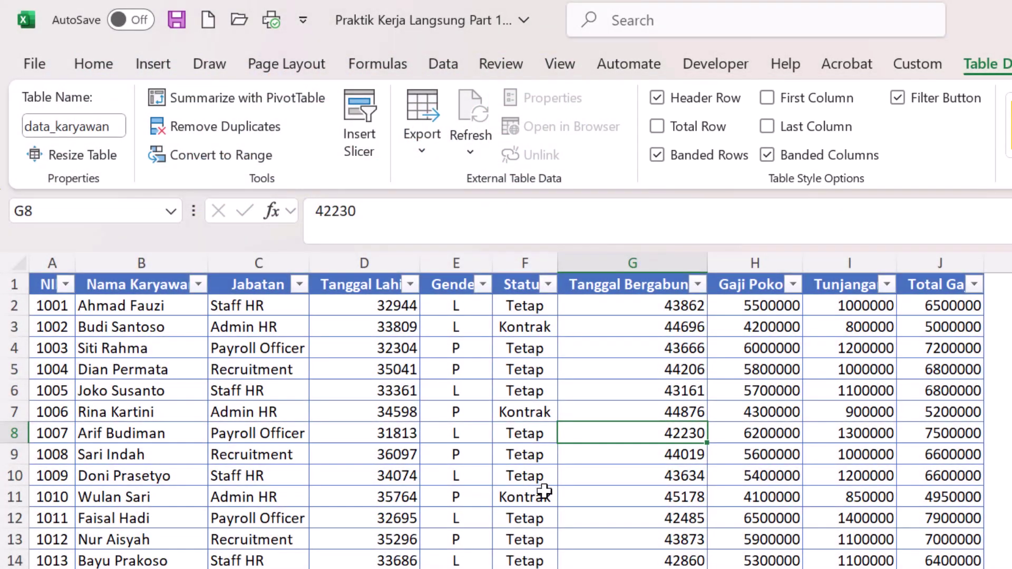
click(506, 463)
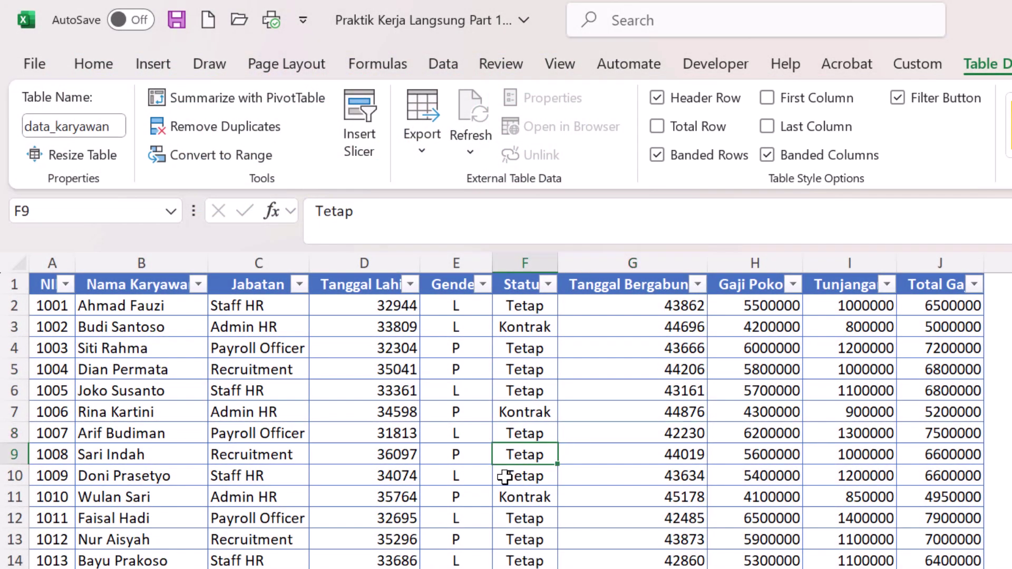
click(778, 155)
click(680, 154)
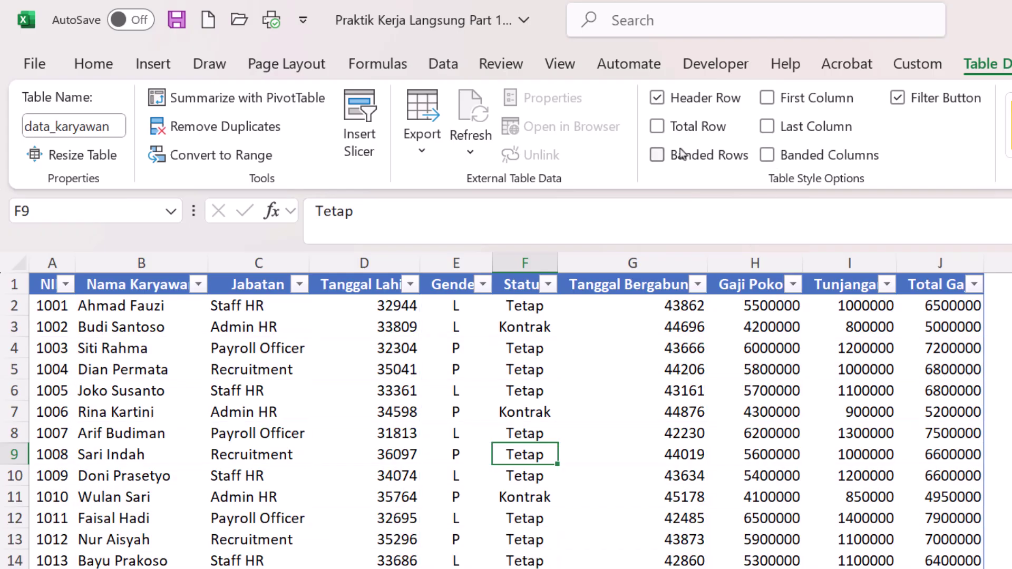
click(680, 154)
click(771, 155)
click(565, 454)
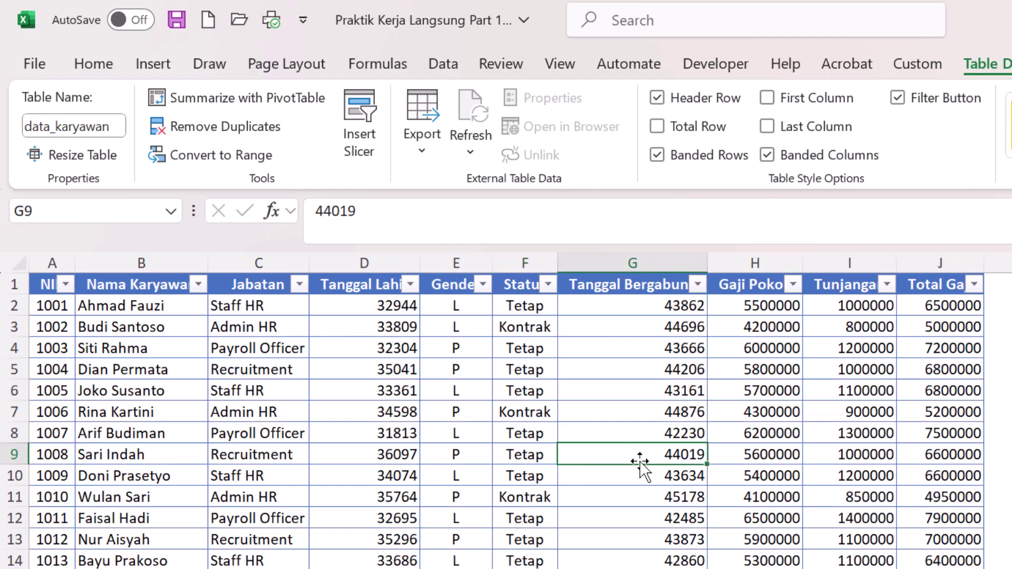
- Turn on first-column emphasis for the employee table and check the NIK column down the rows
click(767, 98)
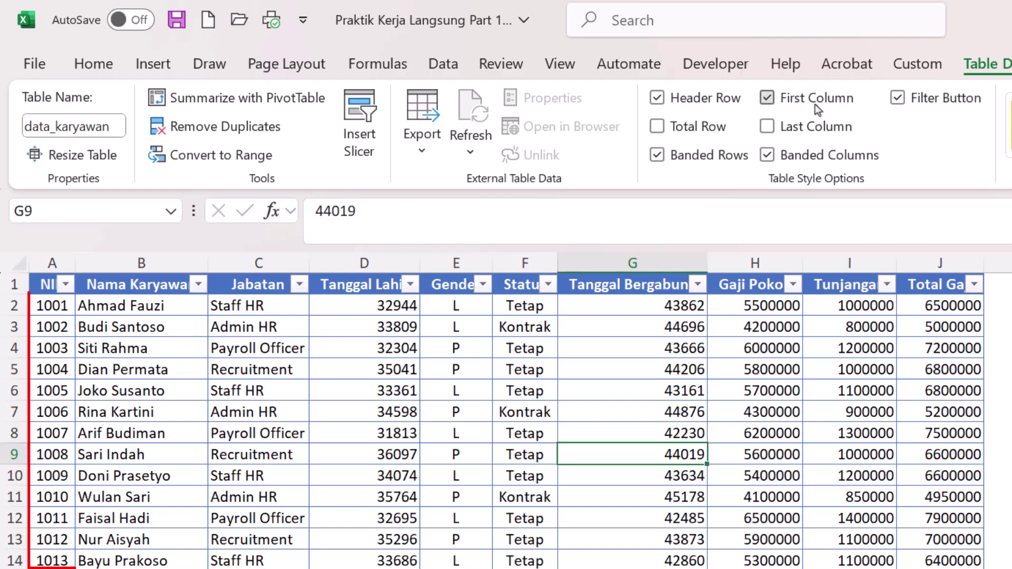
click(68, 328)
scroll(207, 464, down, 4)
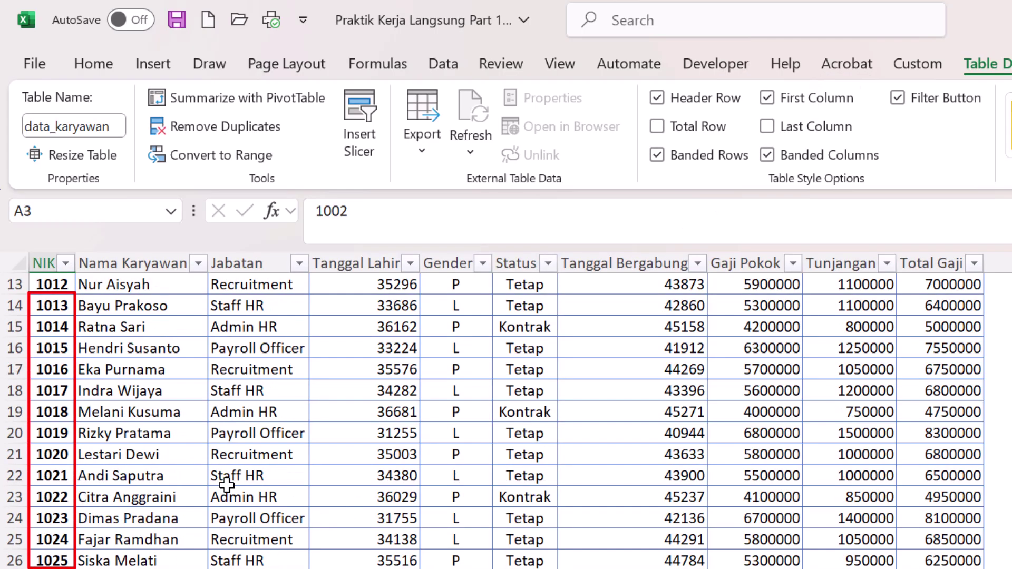
scroll(226, 483, up, 4)
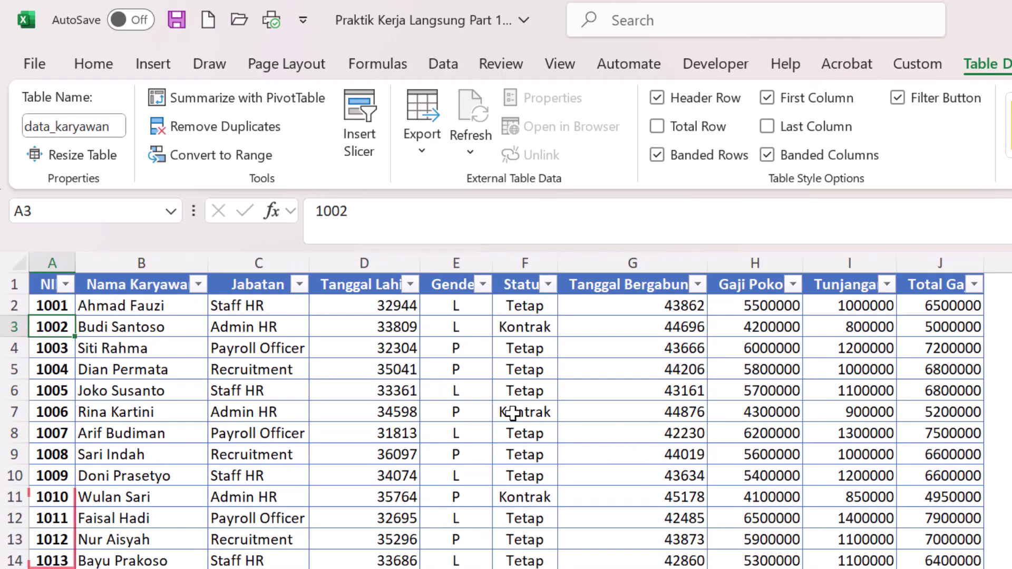
scroll(477, 416, down, 13)
scroll(481, 418, up, 13)
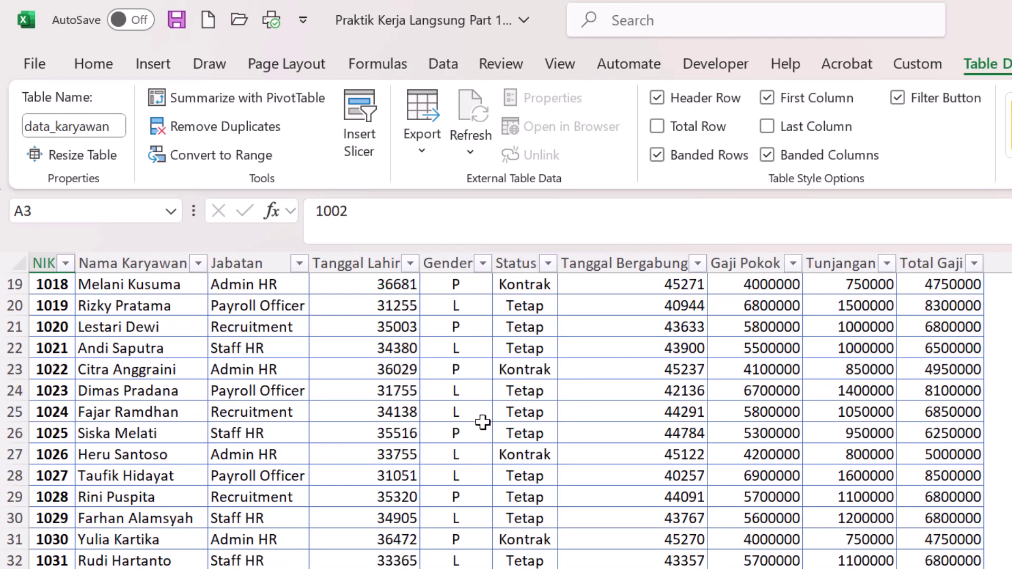
- Remove the filter buttons from the employee table's header row
click(476, 372)
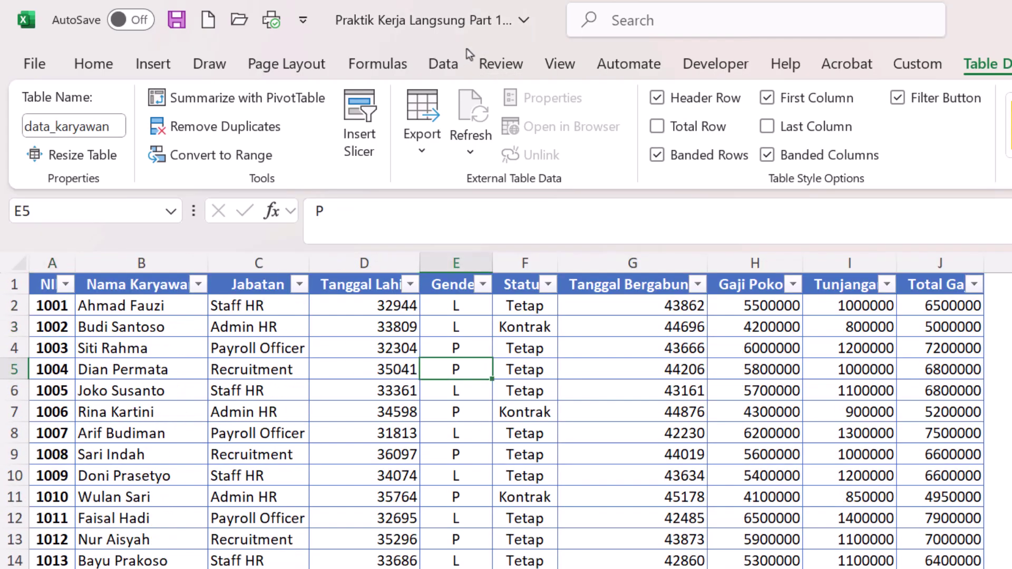
click(443, 63)
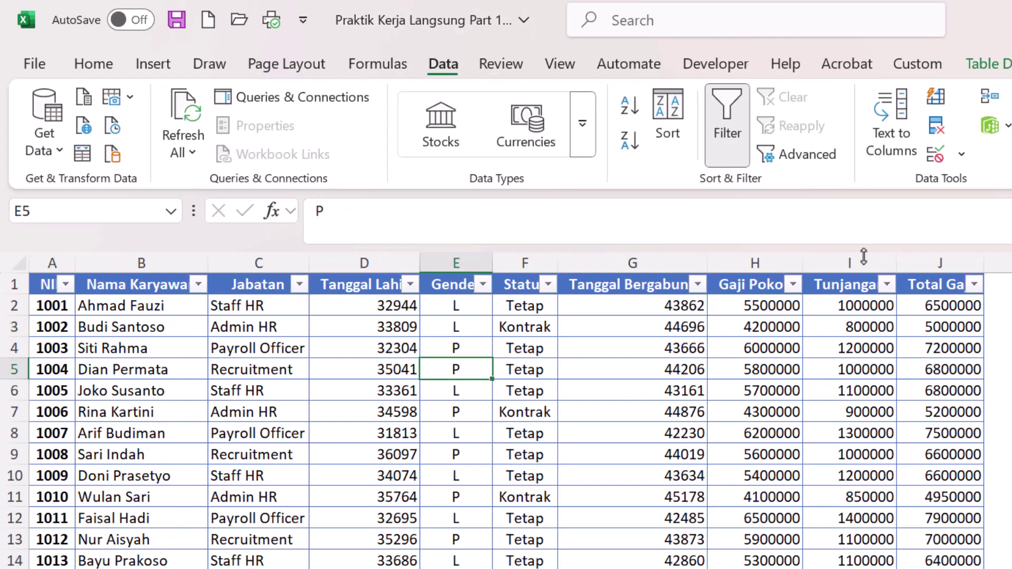
click(727, 127)
drag(741, 553, 741, 539)
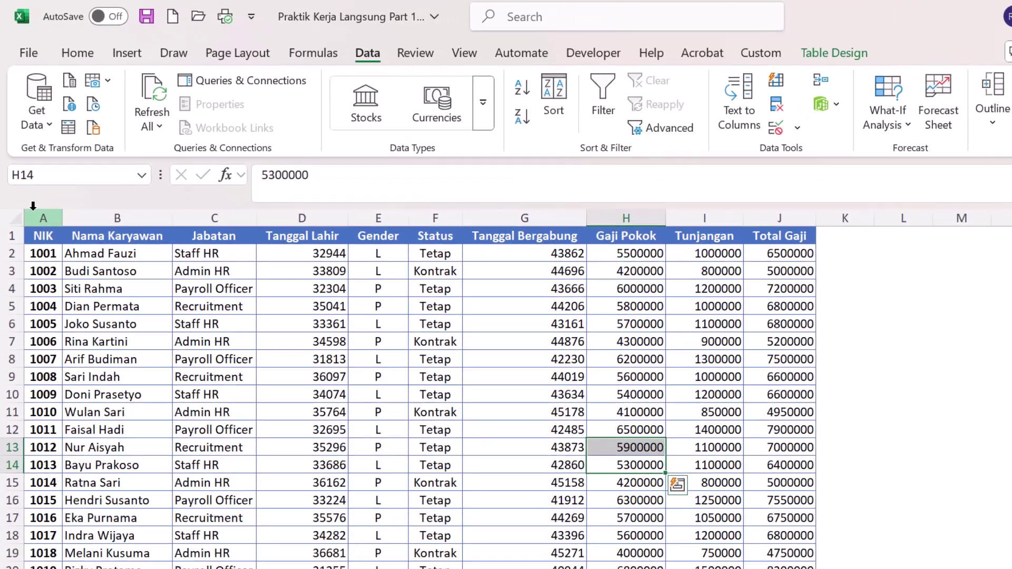
- AutoFit the widths of columns A to J to their contents
drag(33, 209, 832, 212)
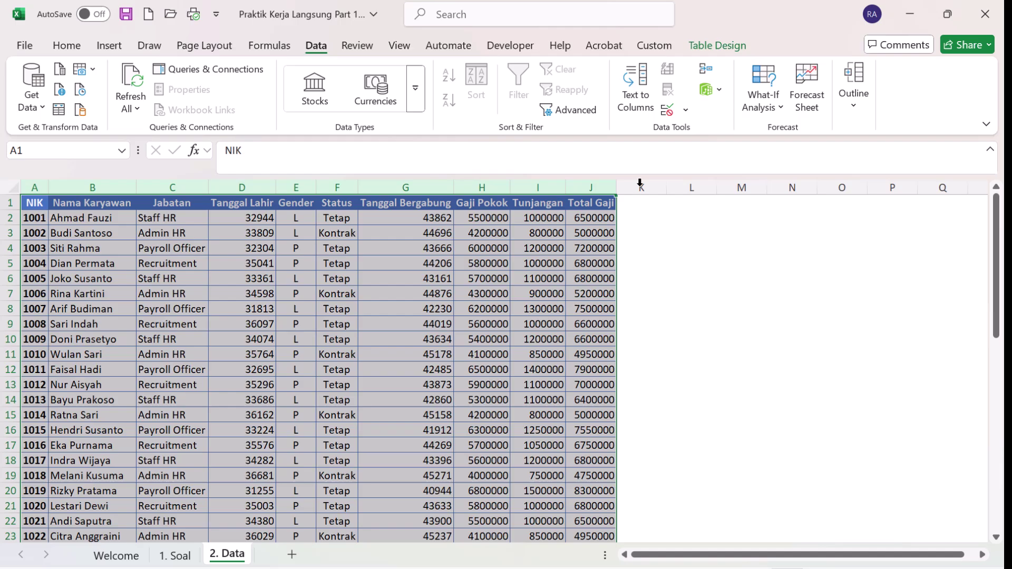
click(410, 291)
scroll(407, 414, down, 2)
scroll(412, 409, up, 2)
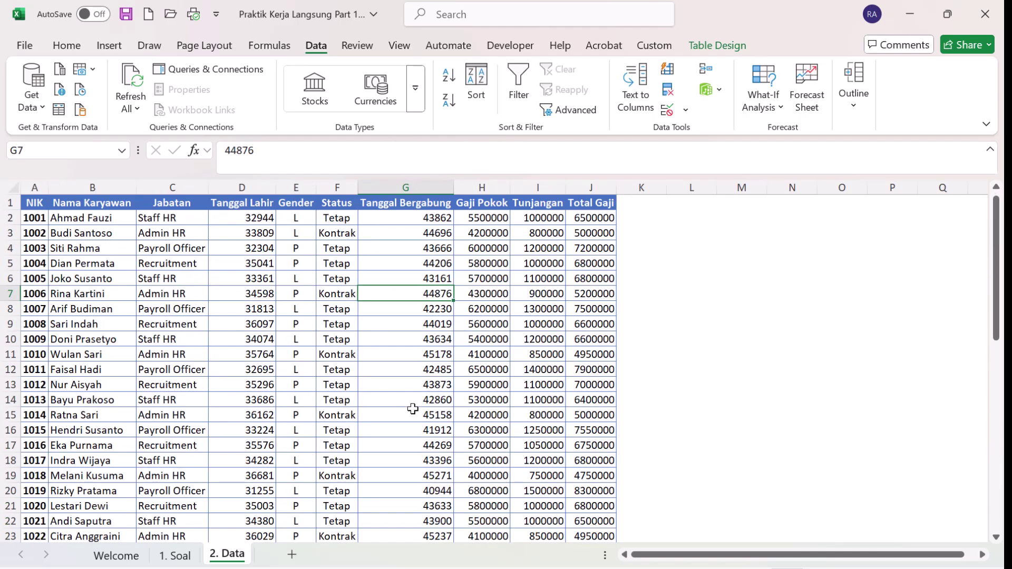
- Format the Tanggal Lahir column's data as Short Date and check the dates down the column
click(250, 311)
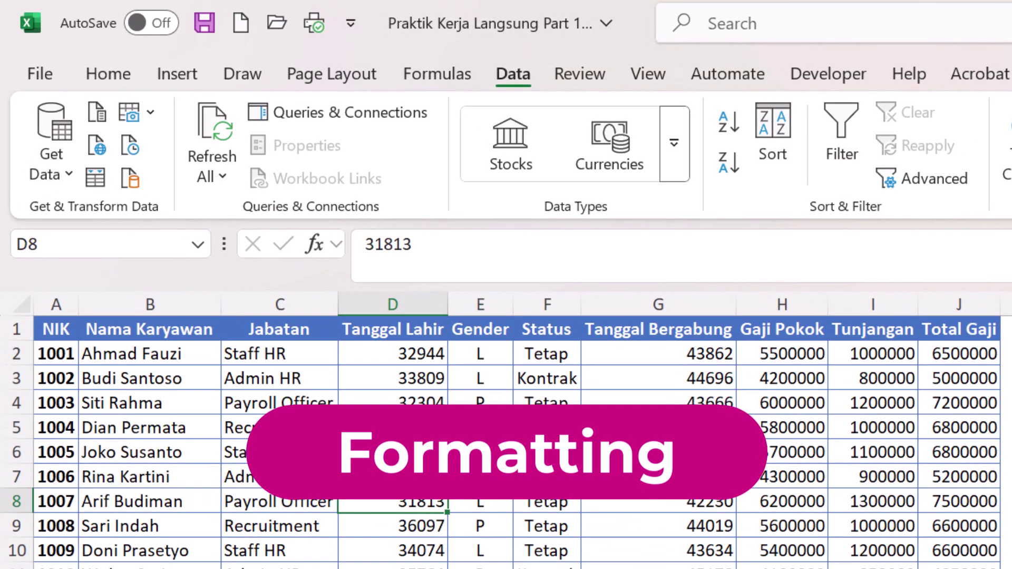
click(404, 395)
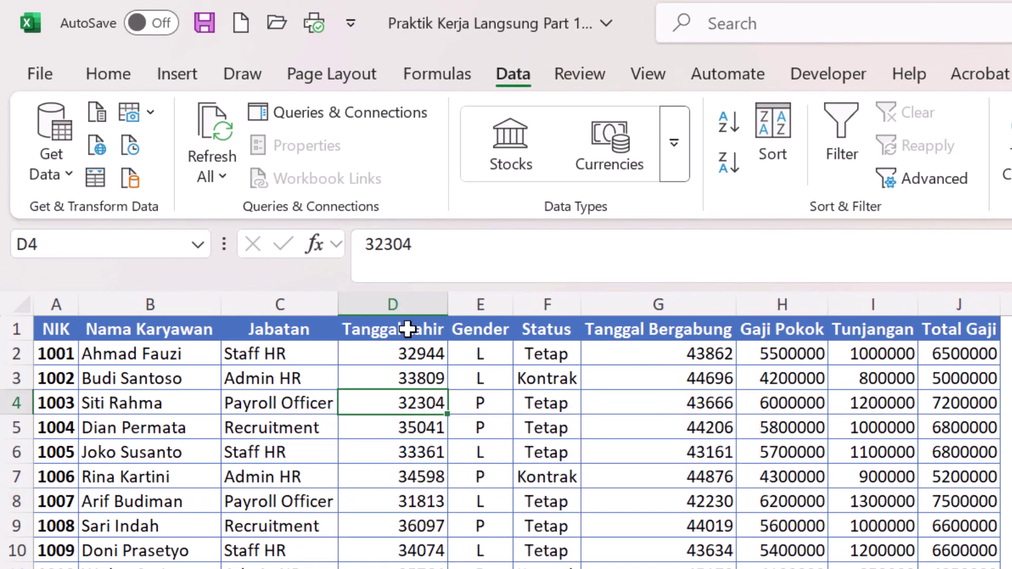
click(408, 313)
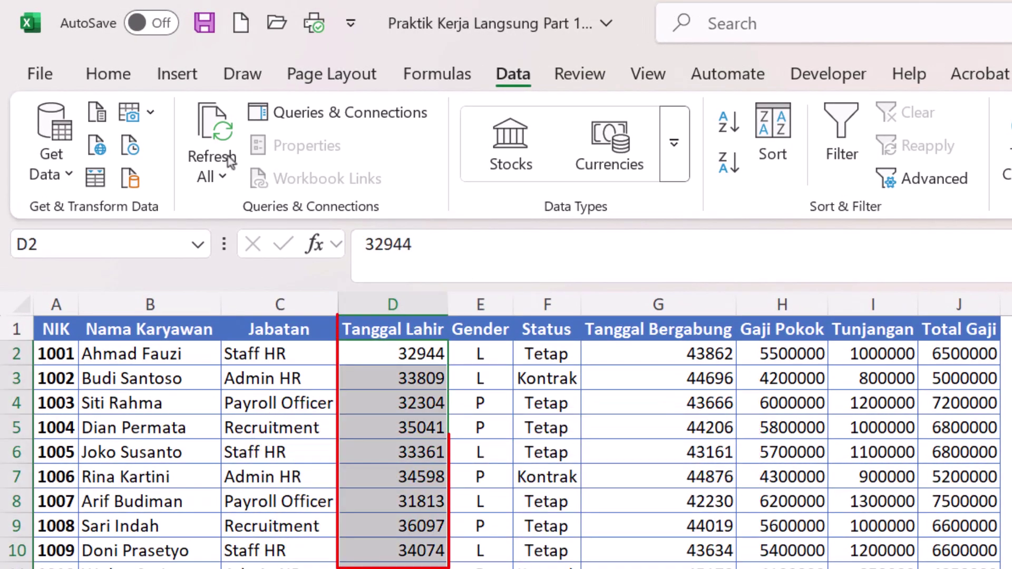
click(378, 386)
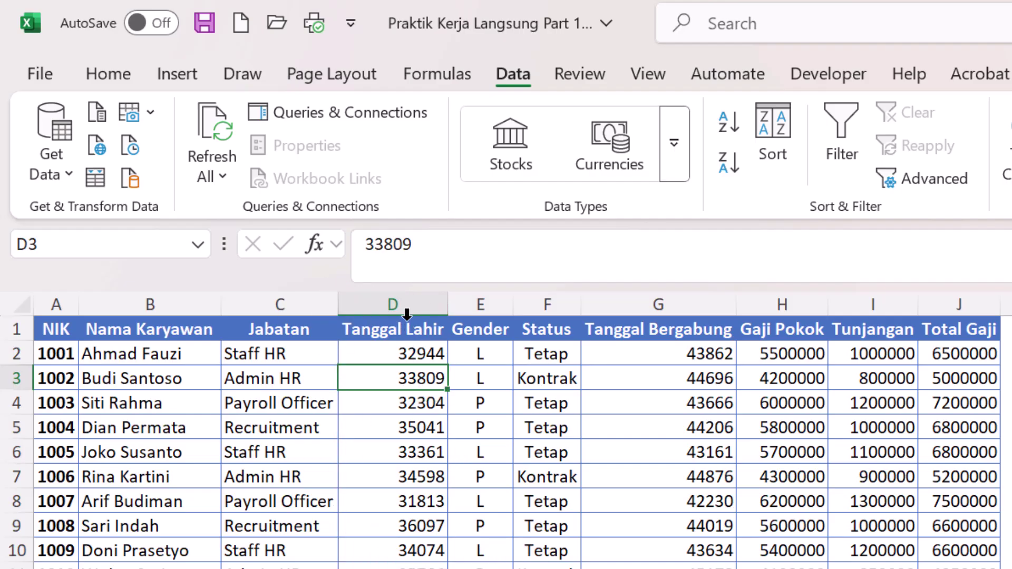
click(406, 314)
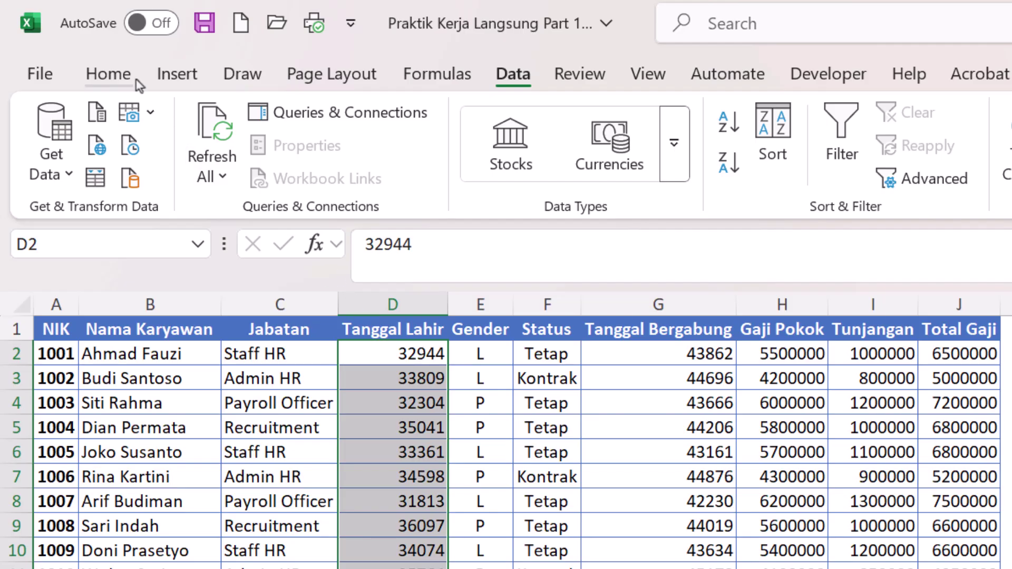
click(111, 75)
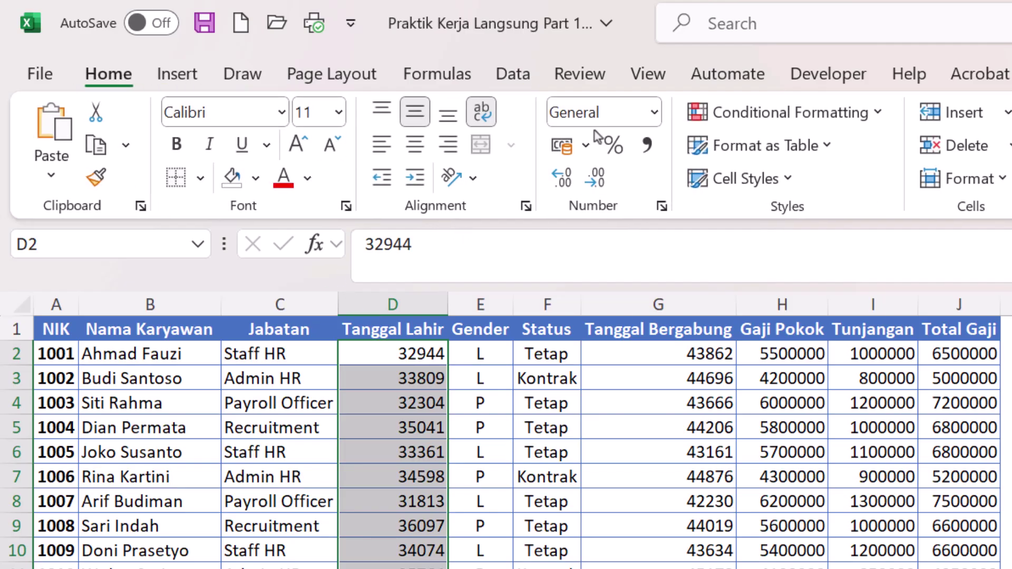
click(657, 119)
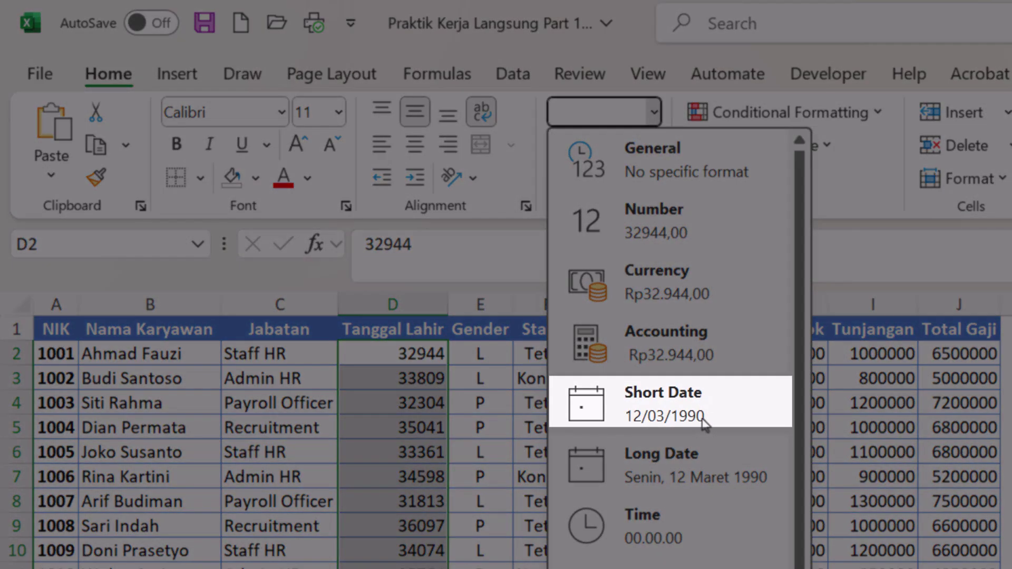
click(703, 422)
click(418, 378)
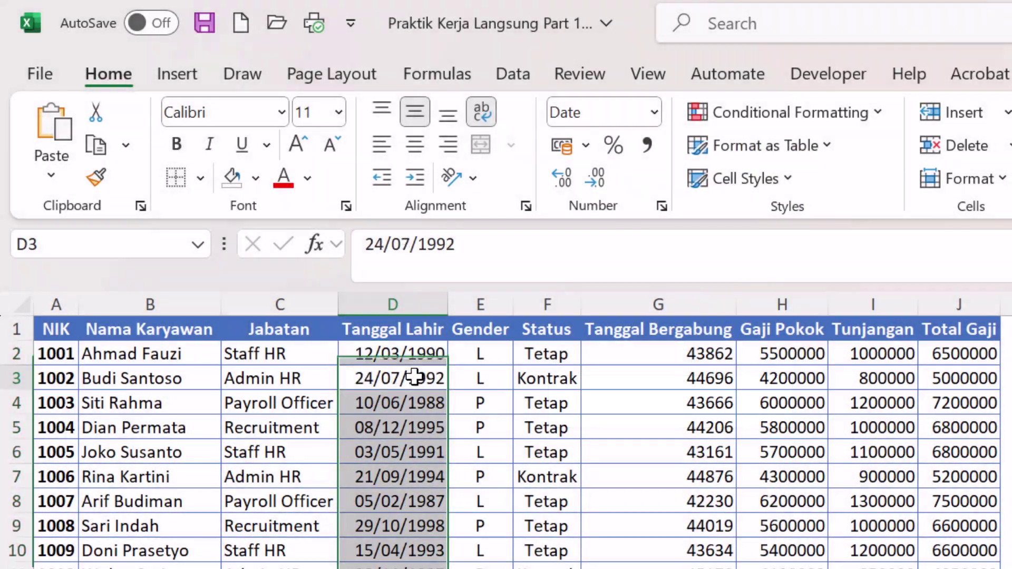
scroll(433, 527, down, 10)
scroll(429, 514, up, 10)
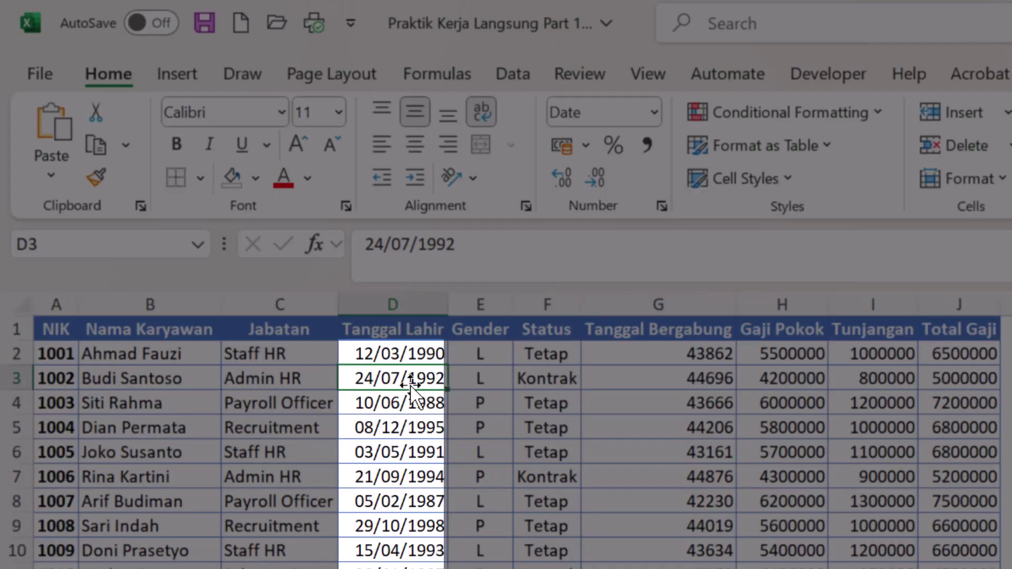
- Format the Tanggal Bergabung column's data as Short Date and check the dates down the column
click(705, 383)
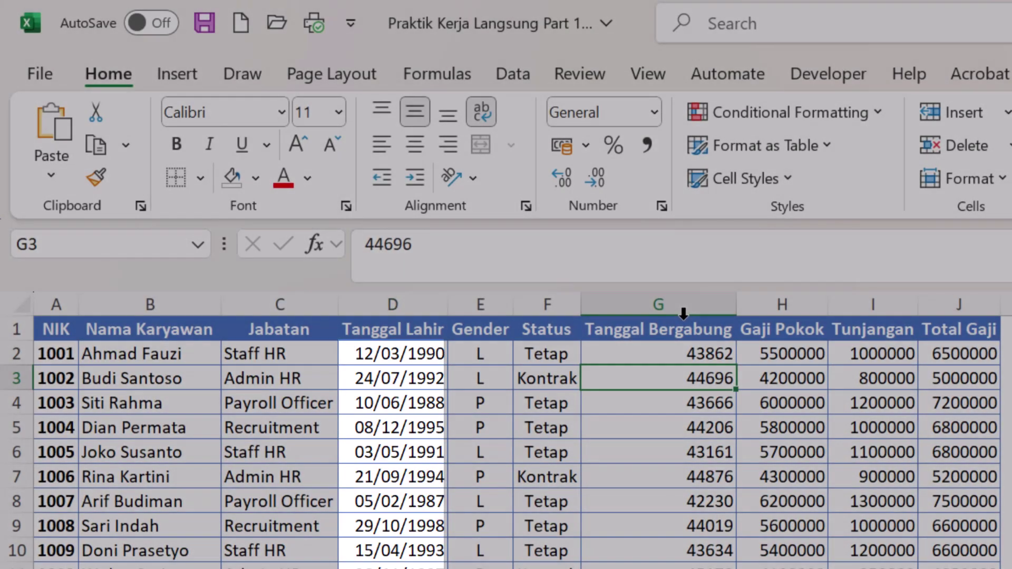
click(684, 306)
click(653, 113)
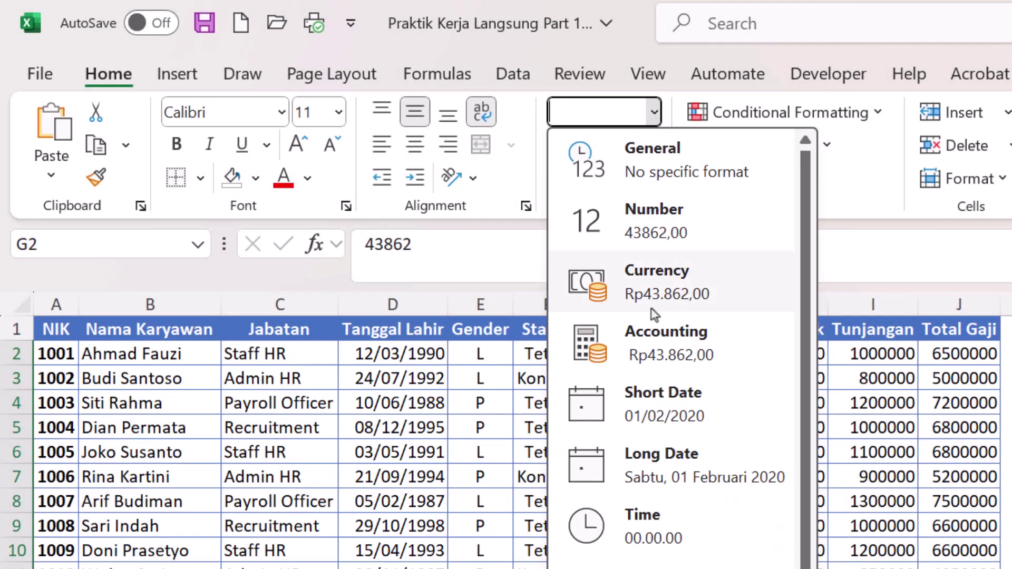
click(654, 404)
click(648, 445)
scroll(649, 445, down, 10)
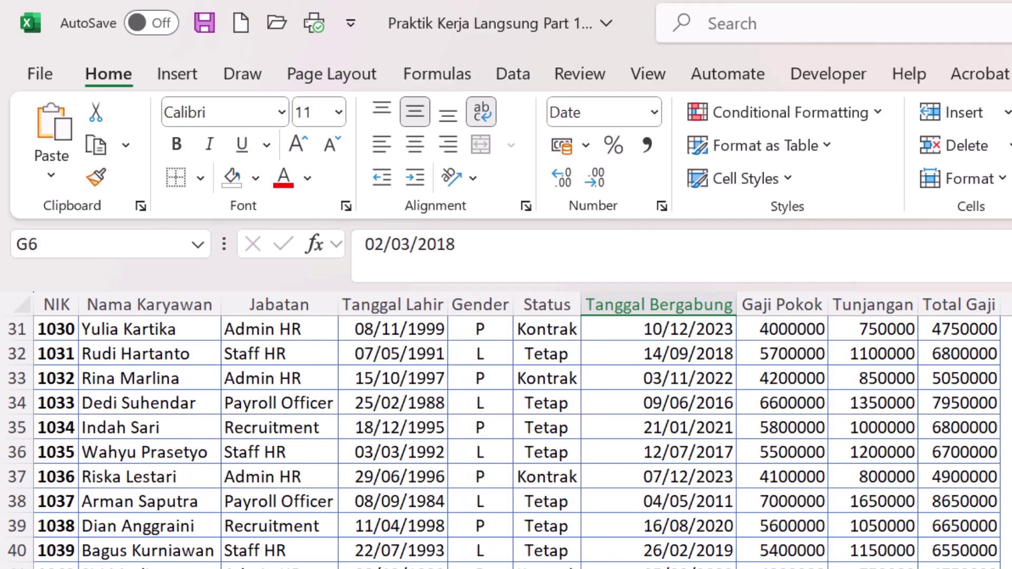
scroll(648, 422, up, 10)
- Center the dates horizontally in the Tanggal Bergabung and Tanggal Lahir columns
click(693, 298)
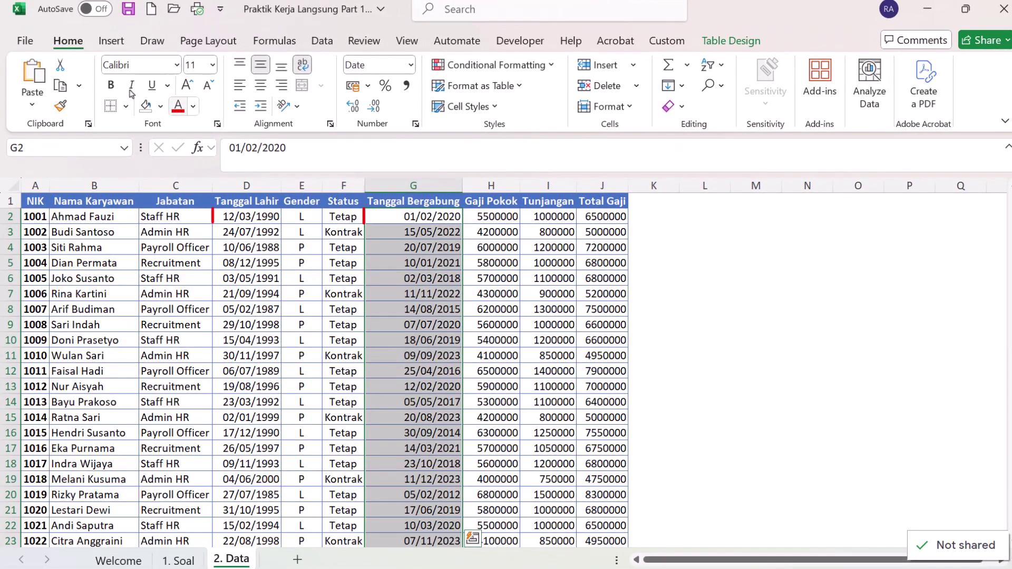
click(260, 86)
drag(261, 297, 266, 280)
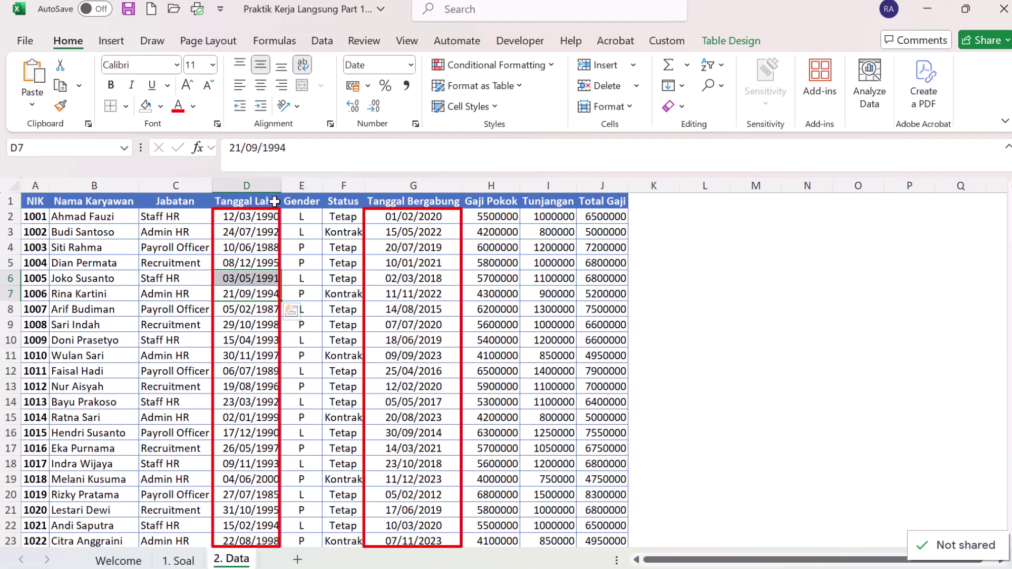
click(271, 192)
click(260, 85)
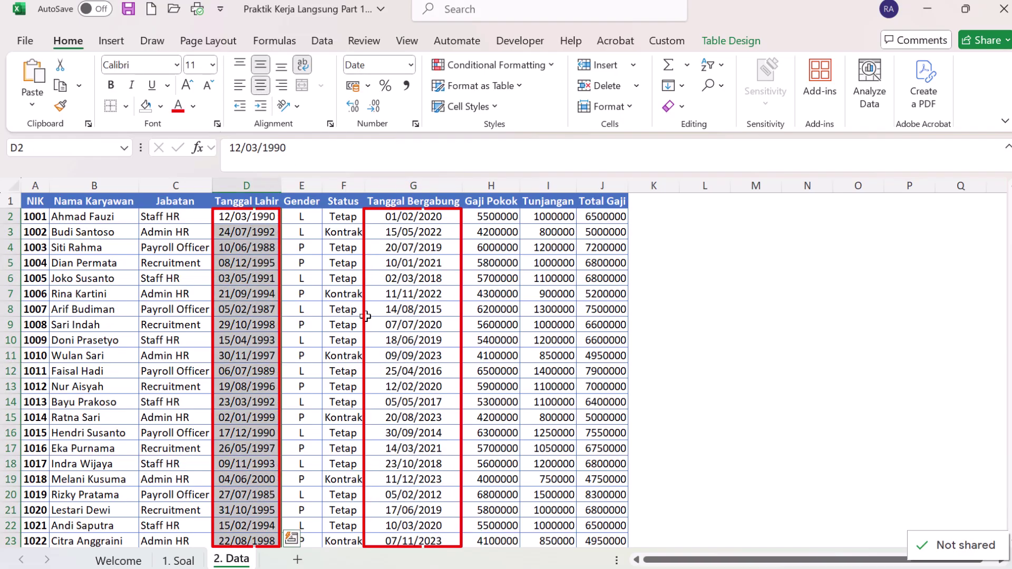
click(396, 325)
click(478, 281)
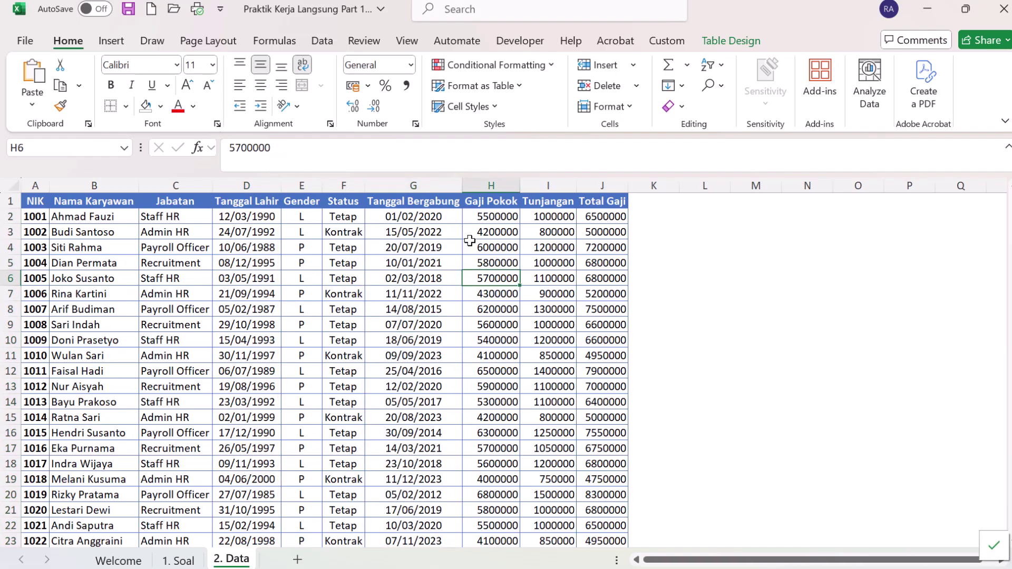
- Format the Gaji Pokok, Tunjangan and Total Gaji data as Rupiah accounting with no decimals and check the amounts down the rows
click(428, 279)
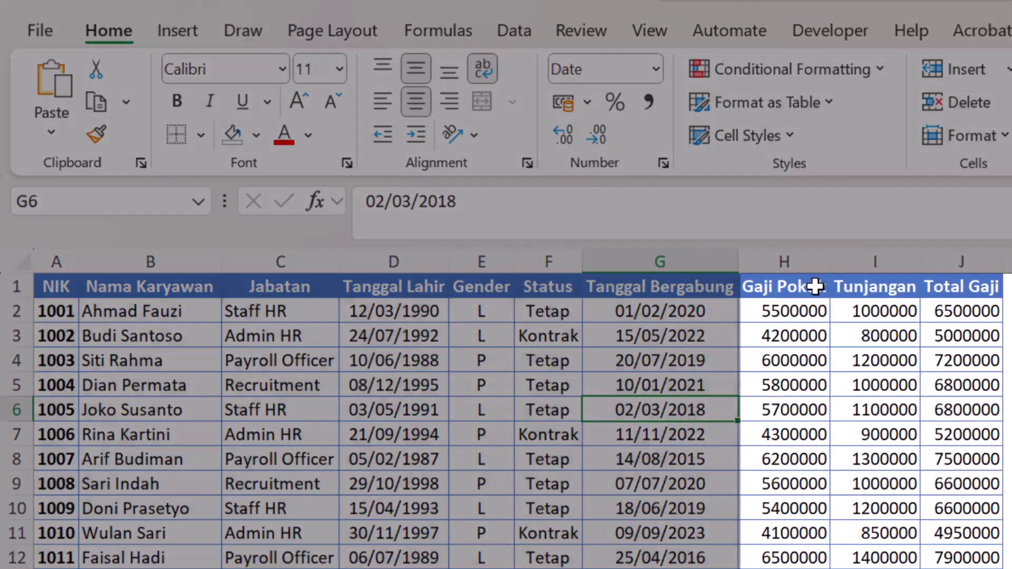
drag(807, 277, 936, 289)
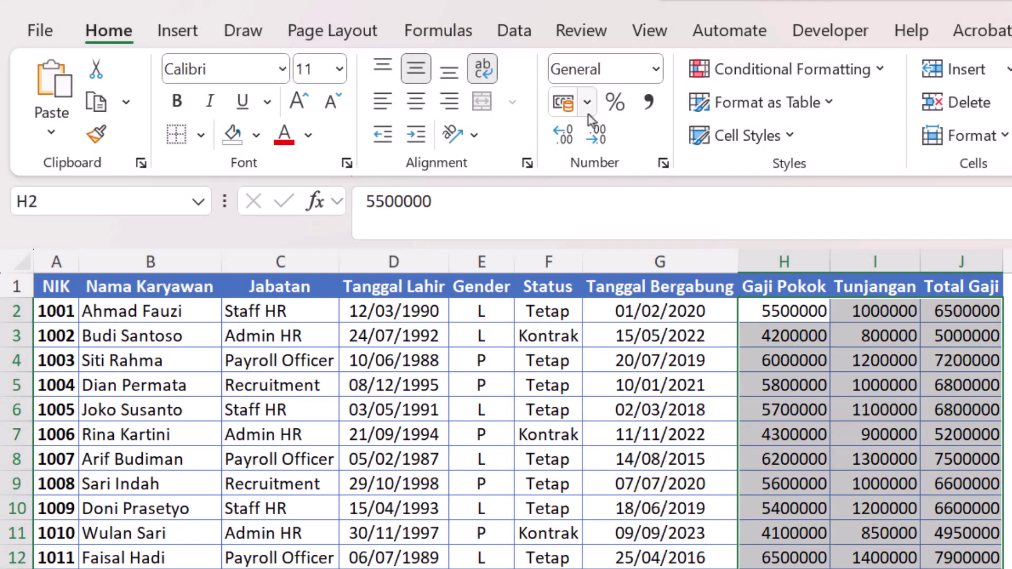
click(587, 102)
click(605, 137)
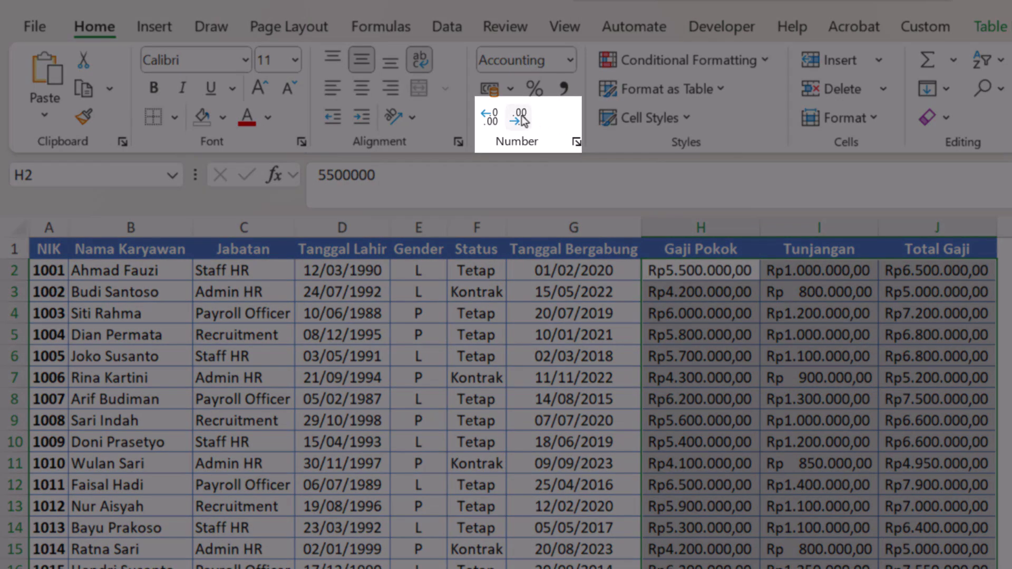
click(520, 117)
click(520, 117)
click(811, 358)
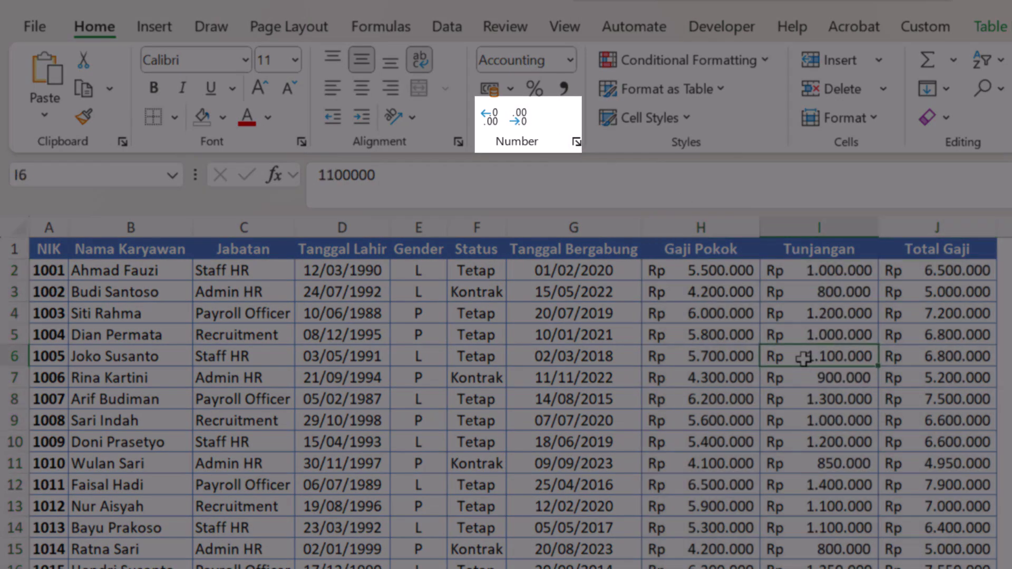
scroll(804, 240, down, 4)
scroll(809, 371, up, 4)
scroll(807, 372, down, 14)
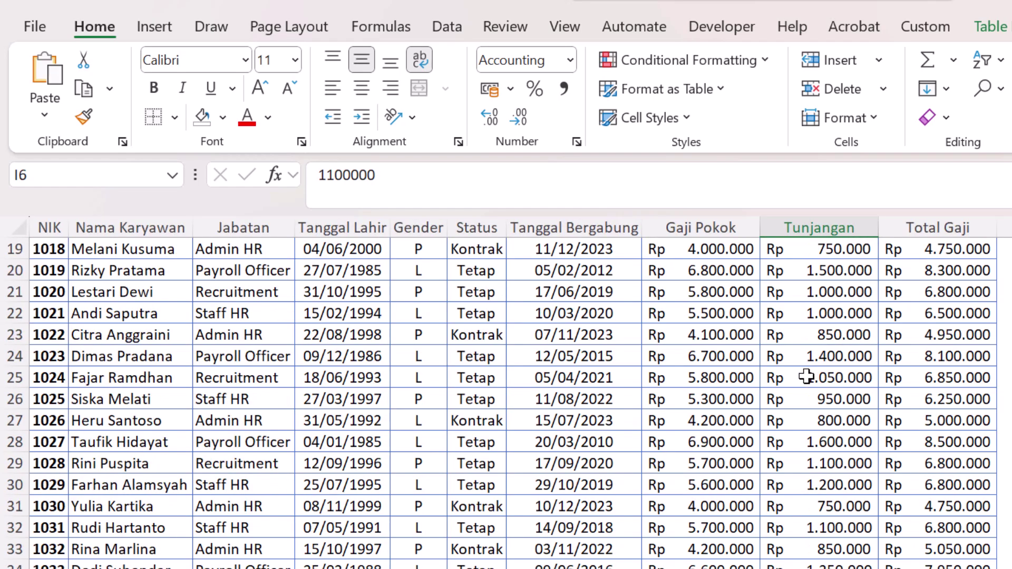
scroll(807, 379, up, 14)
- Freeze the panes at cell C2 so the header row and the NIK and Nama Karyawan columns stay in view
click(585, 361)
click(368, 317)
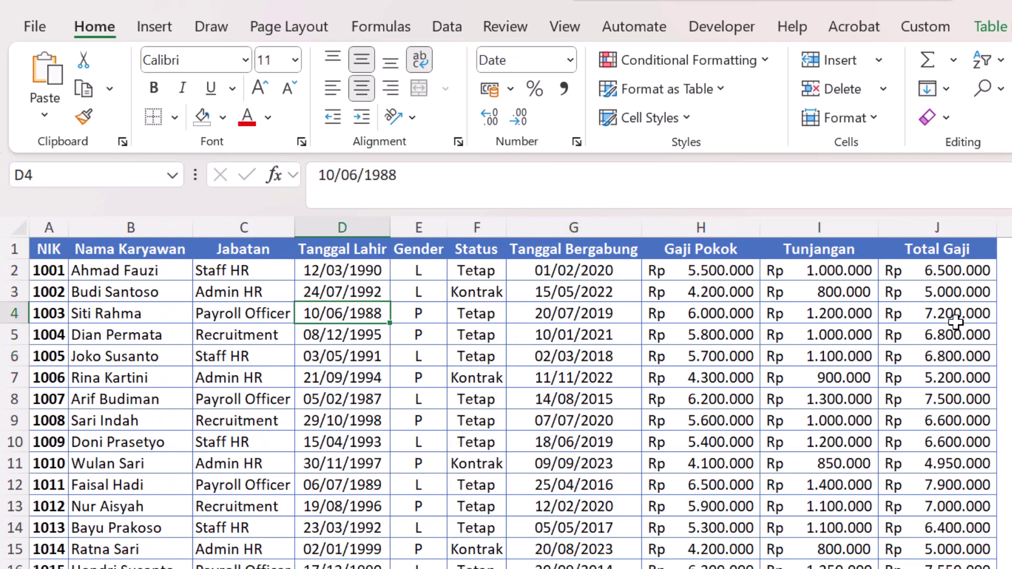
click(1006, 266)
click(248, 270)
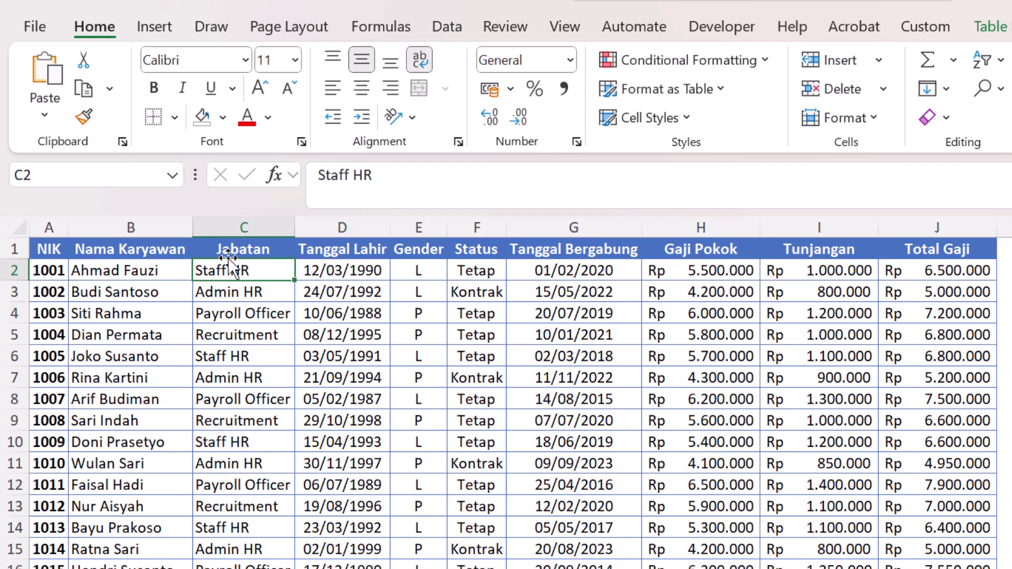
click(565, 27)
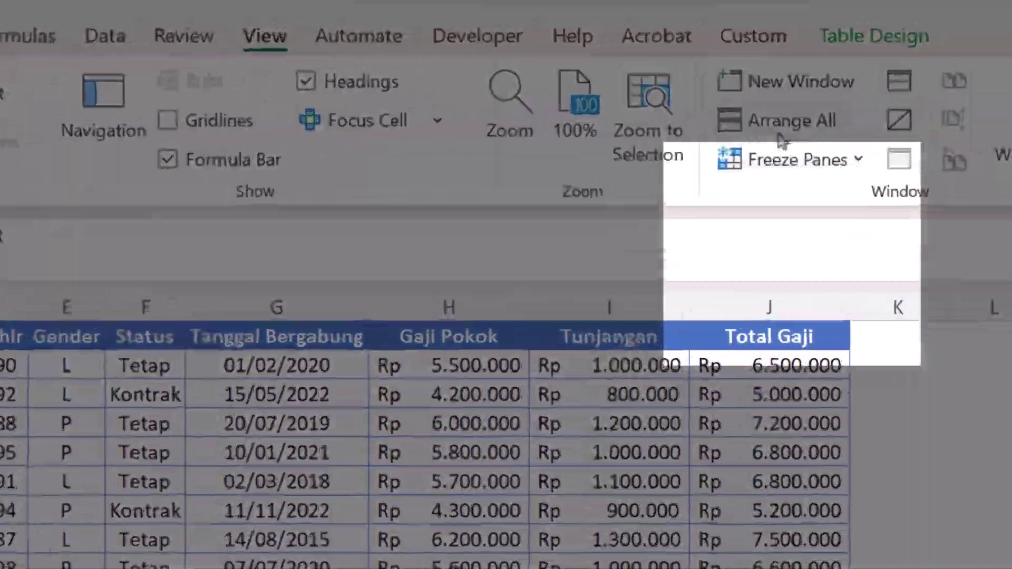
click(943, 115)
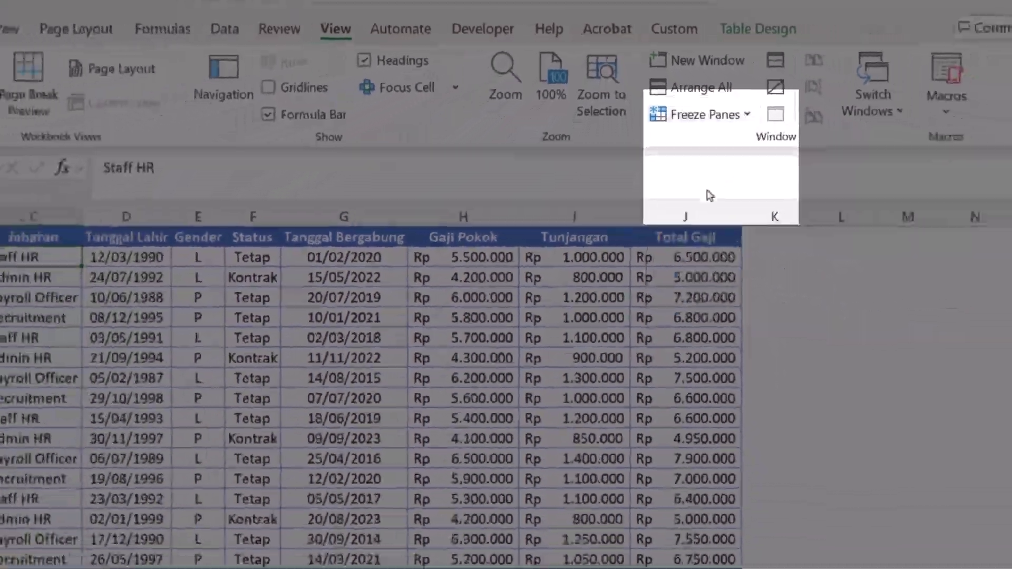
- Scroll through the employee table to check the frozen header row and first two columns
click(306, 376)
scroll(310, 378, down, 4)
scroll(310, 378, up, 4)
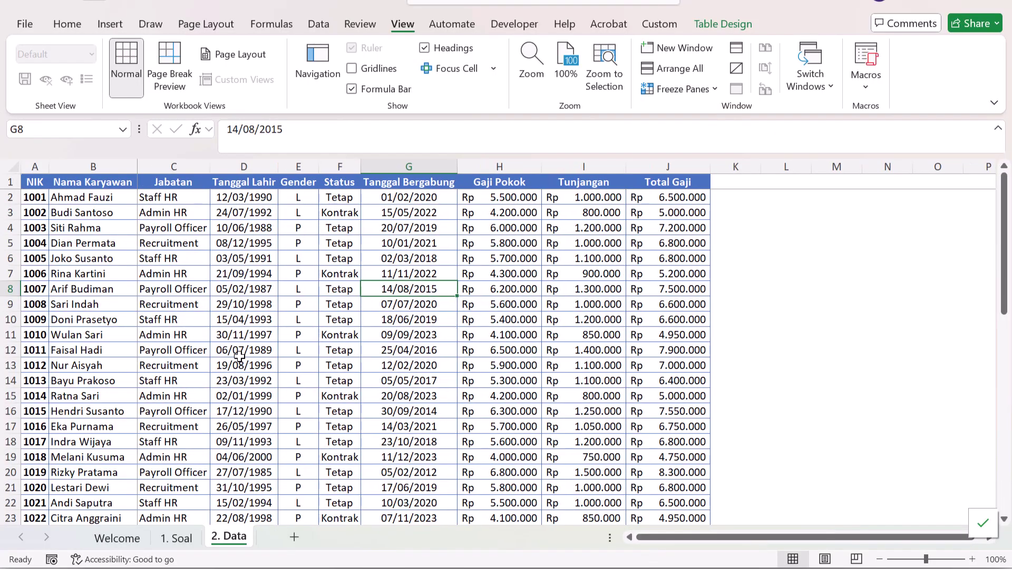
scroll(239, 360, down, 12)
scroll(238, 360, up, 12)
drag(746, 538, 627, 515)
mouse_move(1005, 277)
mouse_down()
mouse_move(1006, 301)
mouse_move(1006, 280)
mouse_up()
- Select cell C2 and review the available Freeze Panes options
click(253, 259)
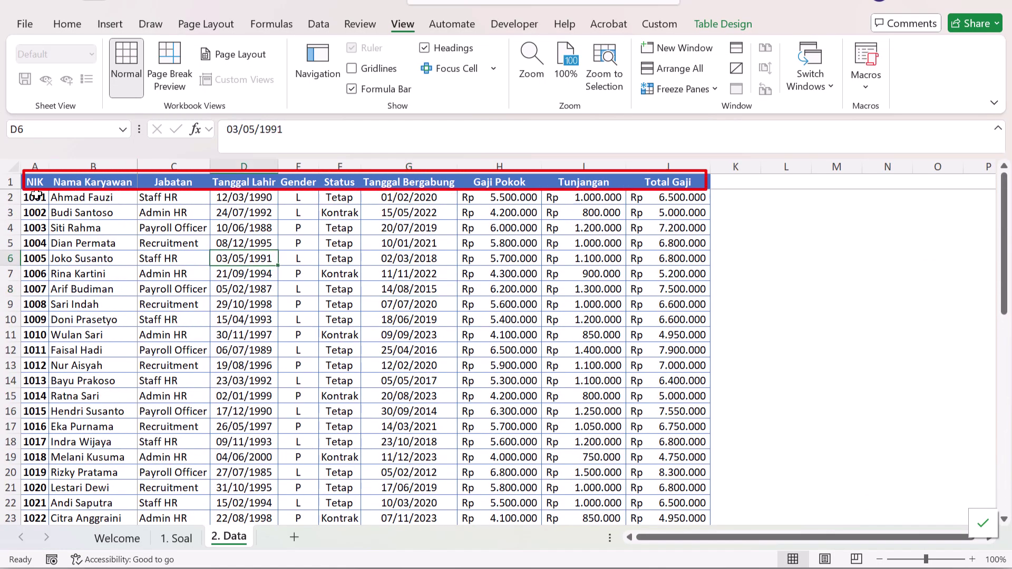
click(344, 262)
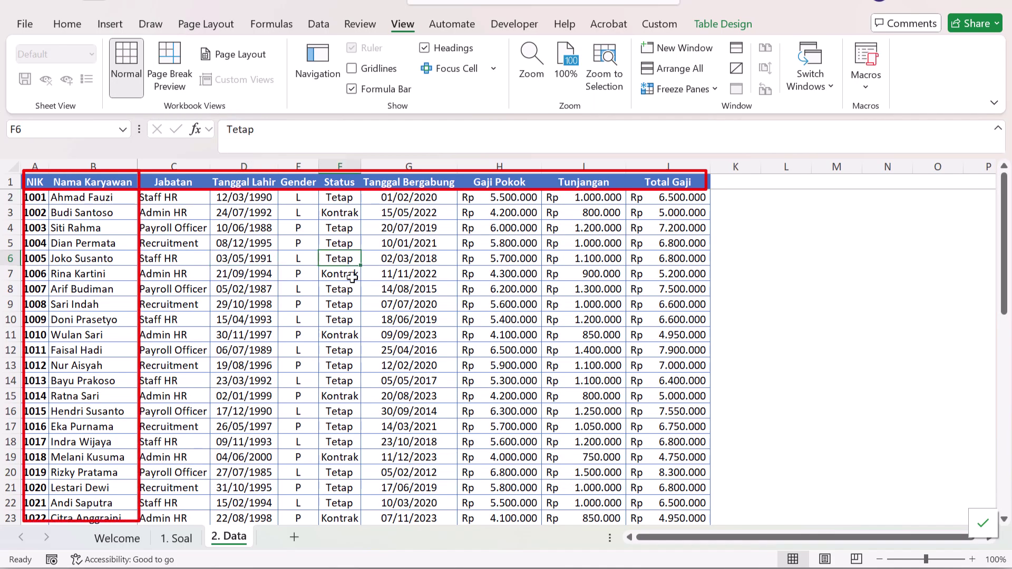
click(189, 201)
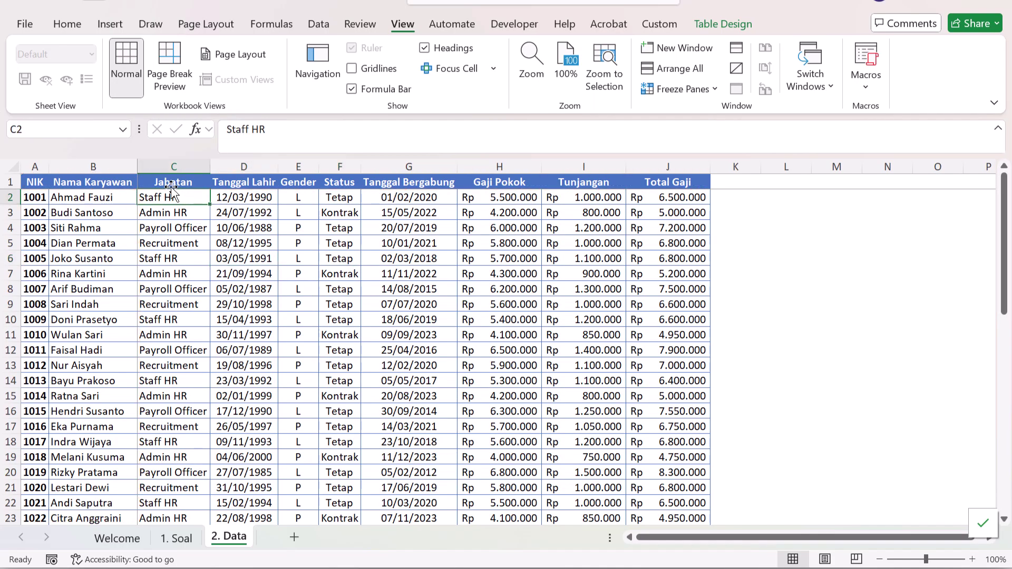
click(680, 88)
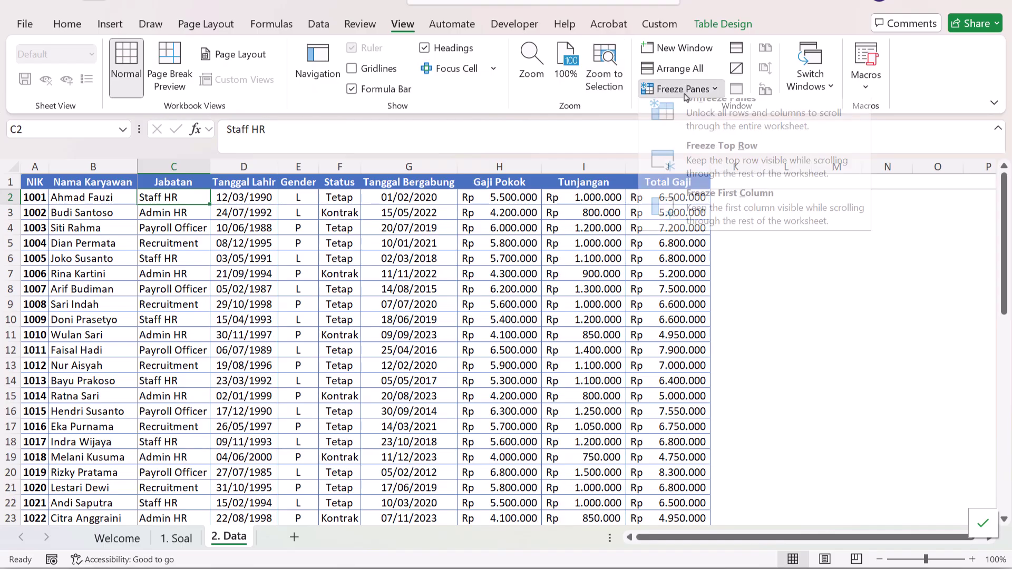
click(585, 115)
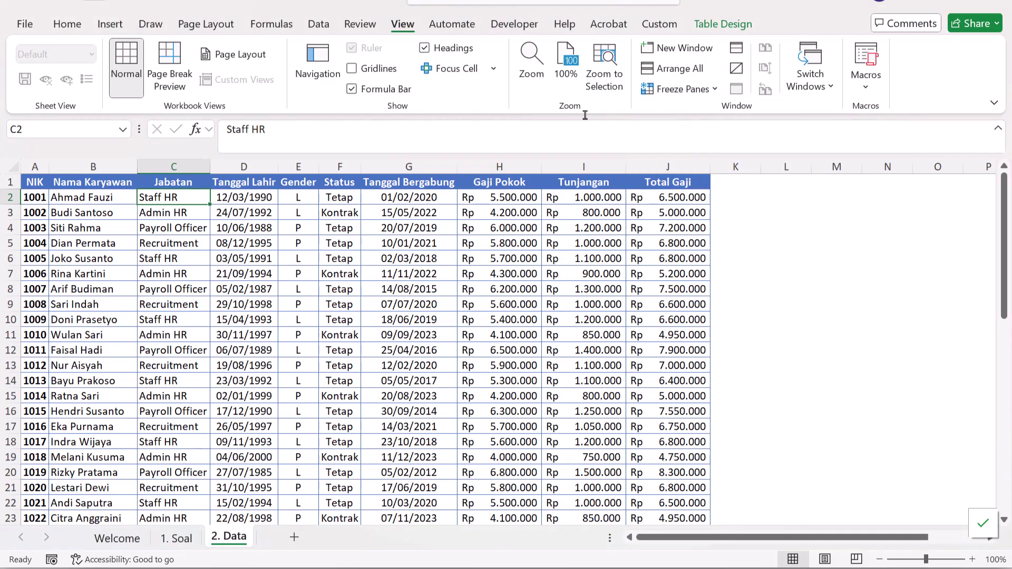
click(680, 89)
key(Escape)
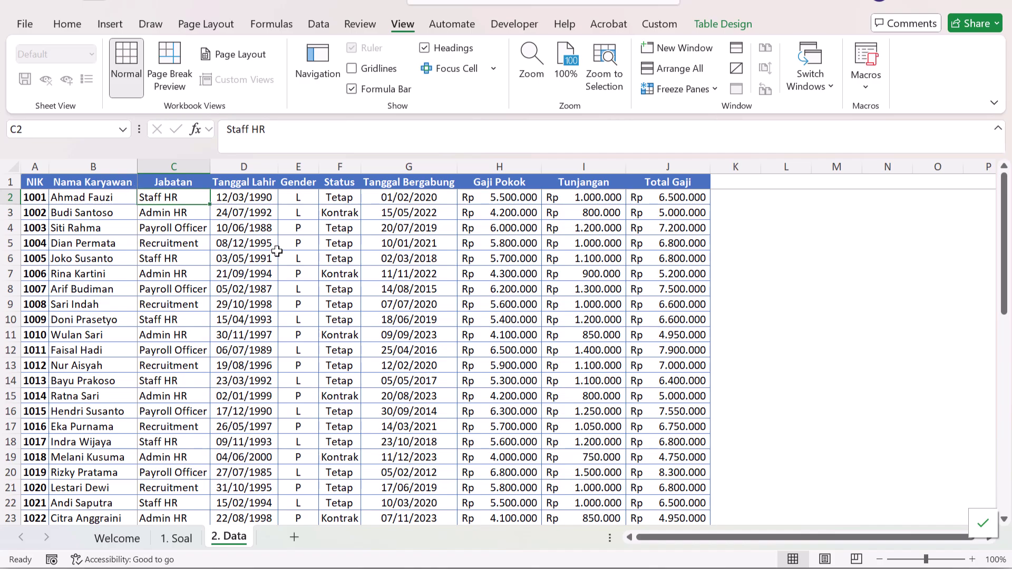
drag(277, 251, 274, 261)
scroll(285, 264, down, 1)
scroll(284, 263, up, 1)
click(375, 232)
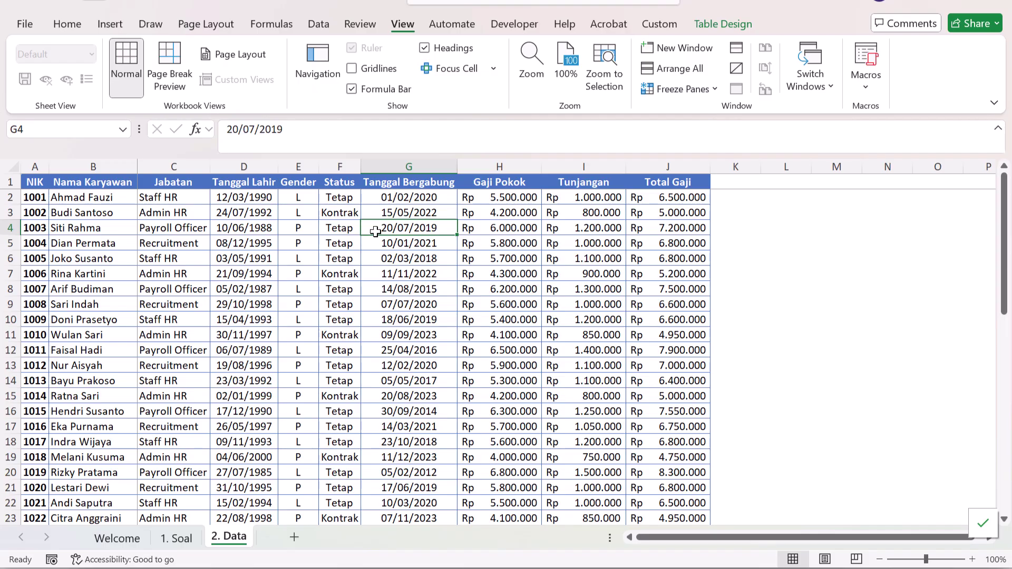
click(495, 246)
click(485, 317)
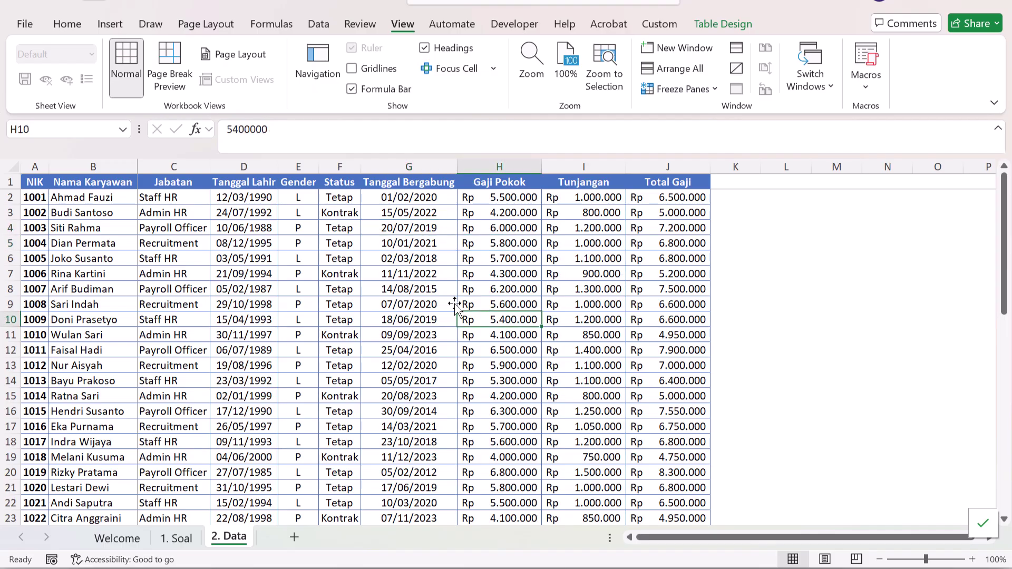
click(409, 243)
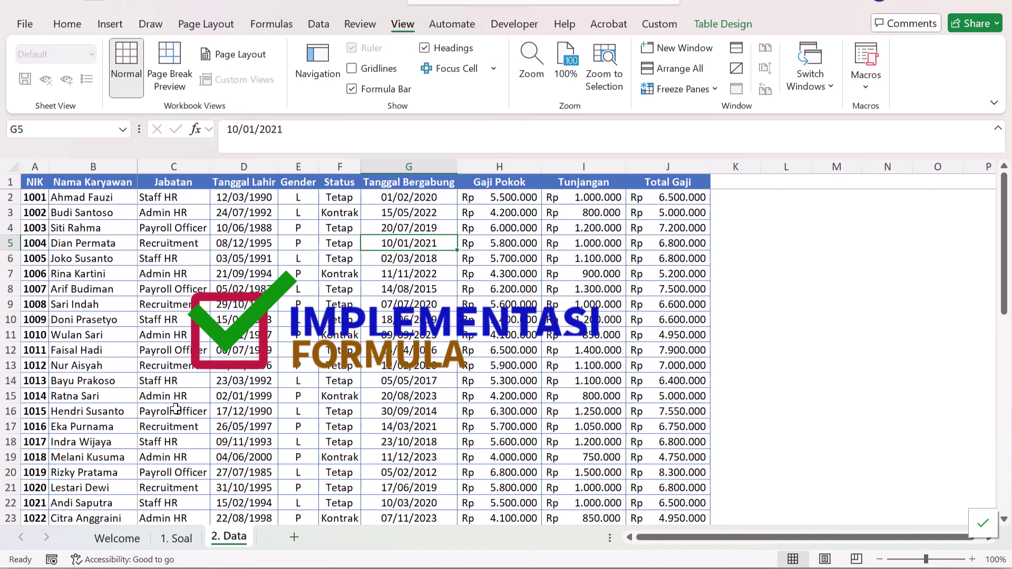
click(95, 274)
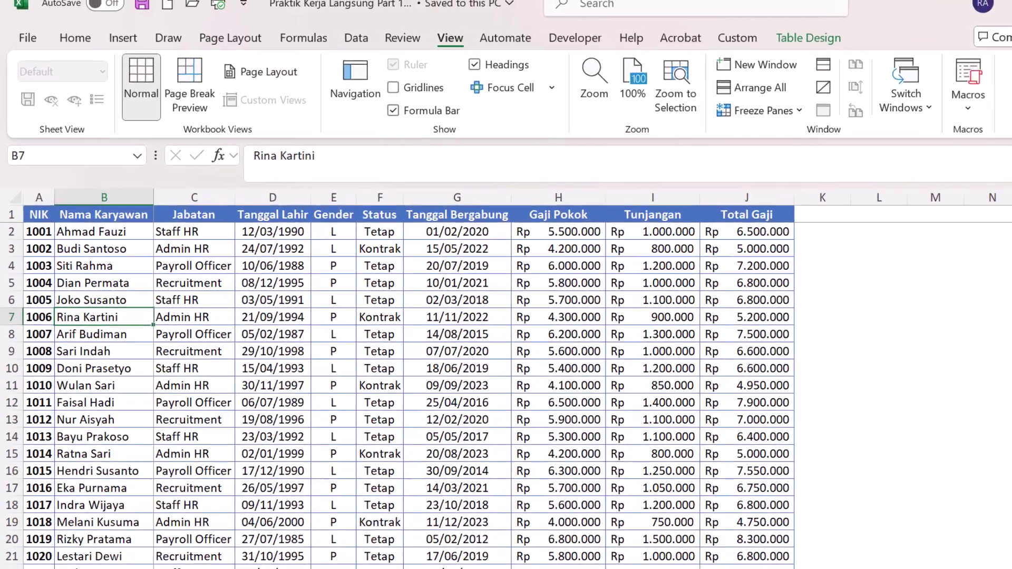
key(ctrl+Page_Up)
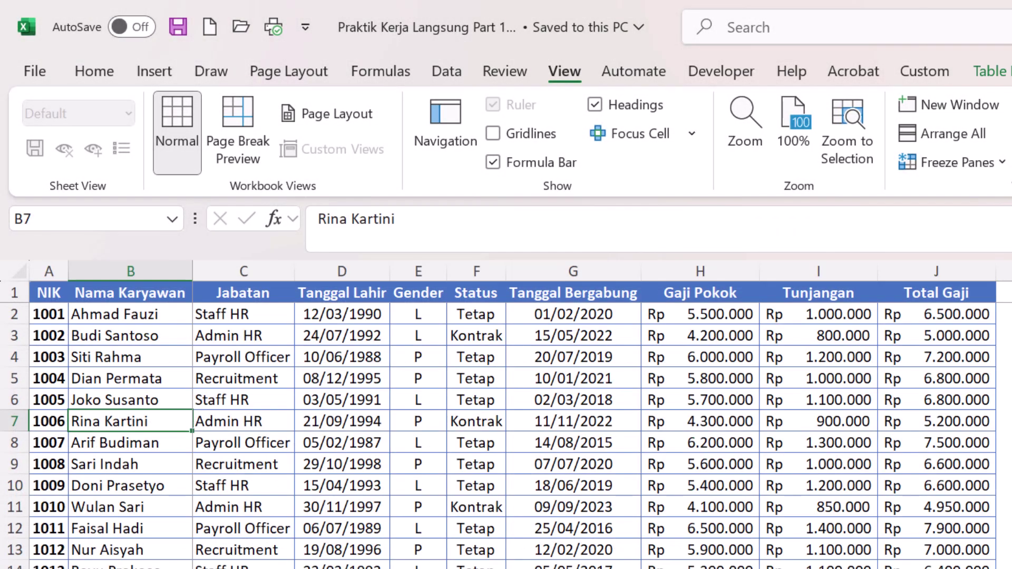
- Add a new table column headed Masa Kerja in cell K1, beside Total Gaji
click(691, 442)
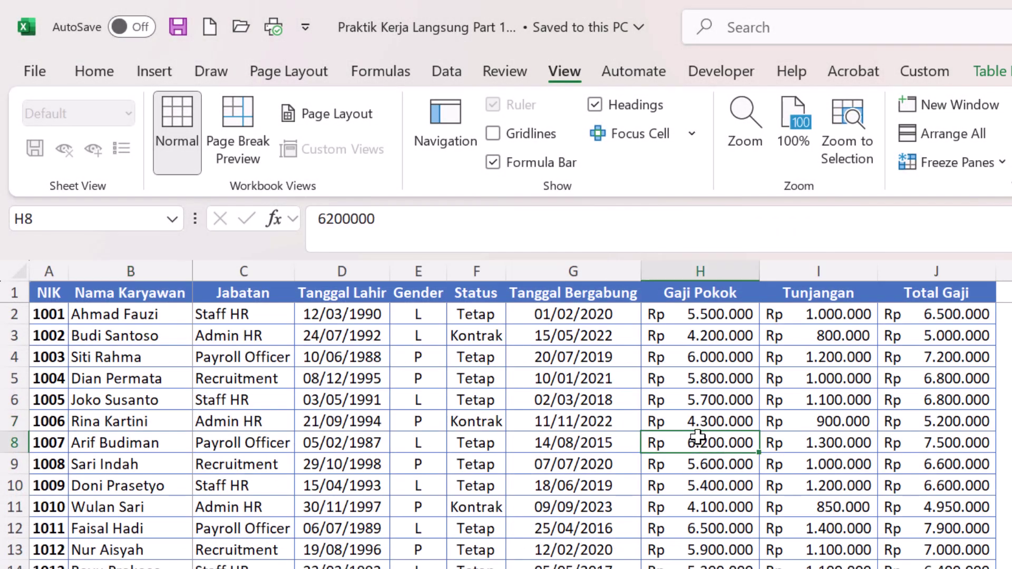
key(ctrl+Up)
key(Right)
key(Right)
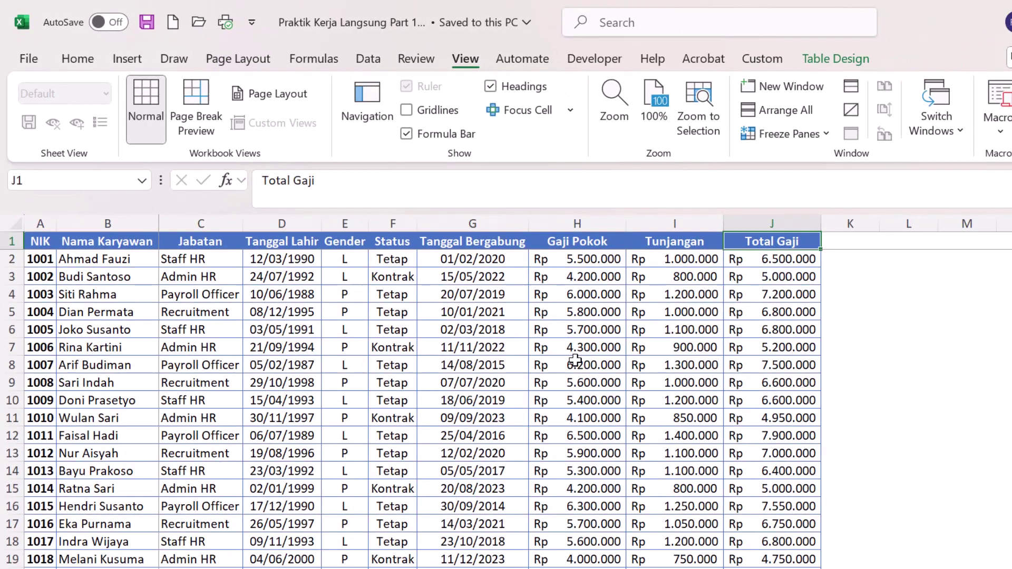
key(Right)
text(Masa Kerja)
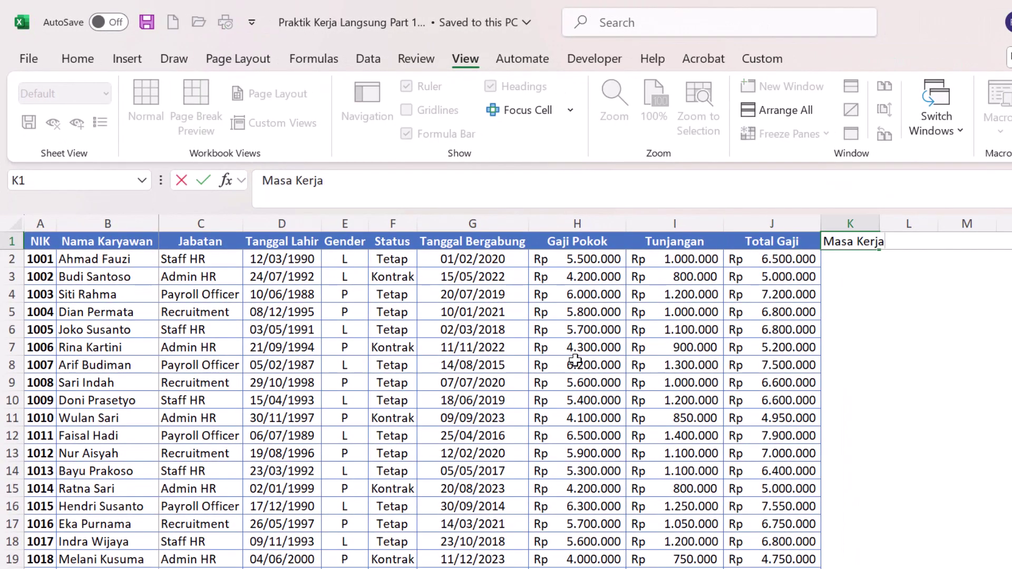
key(Return)
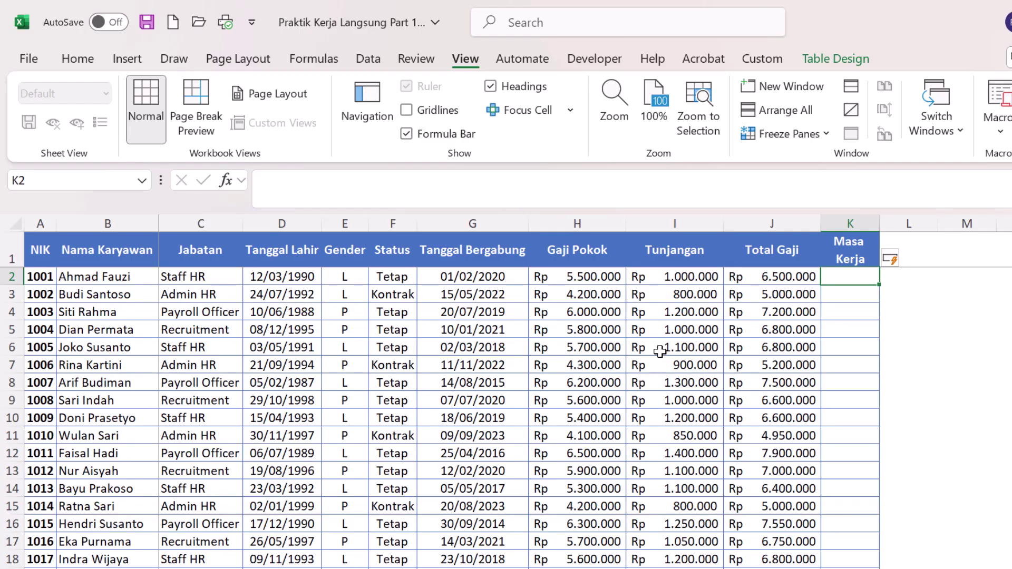
- Widen the Masa Kerja column to fit its heading on one line and AutoFit the header row's height
drag(880, 223, 914, 216)
click(861, 291)
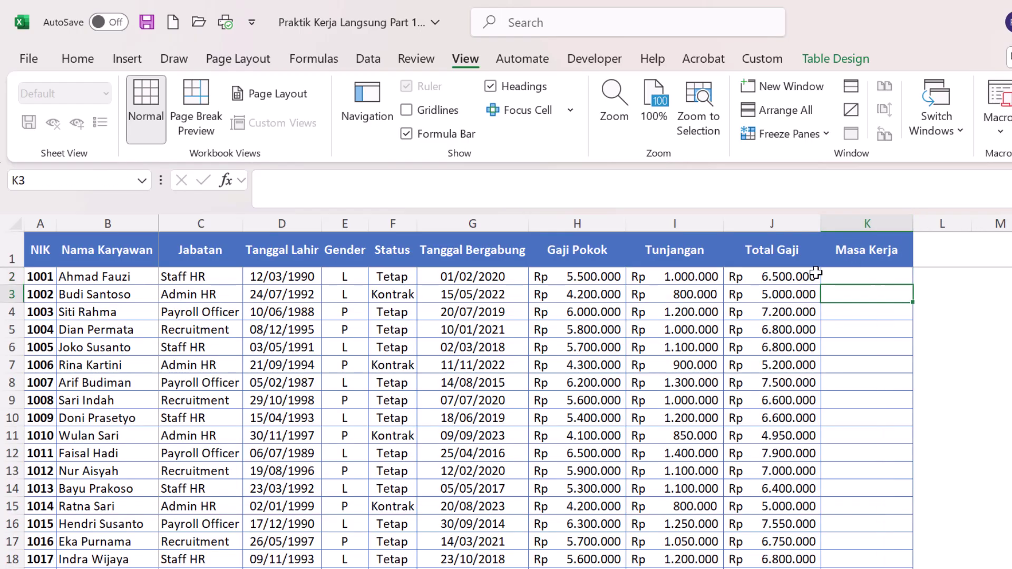
click(9, 270)
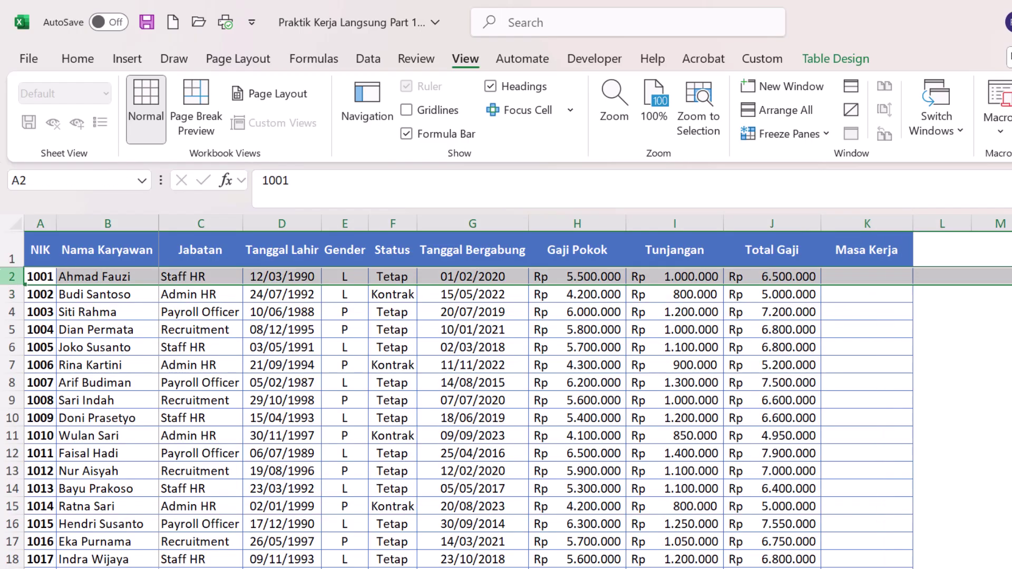
double_click(9, 268)
click(641, 343)
- Try adding a column headed Baru in cell L1, directly beside Masa Kerja, and undo the entry
click(965, 239)
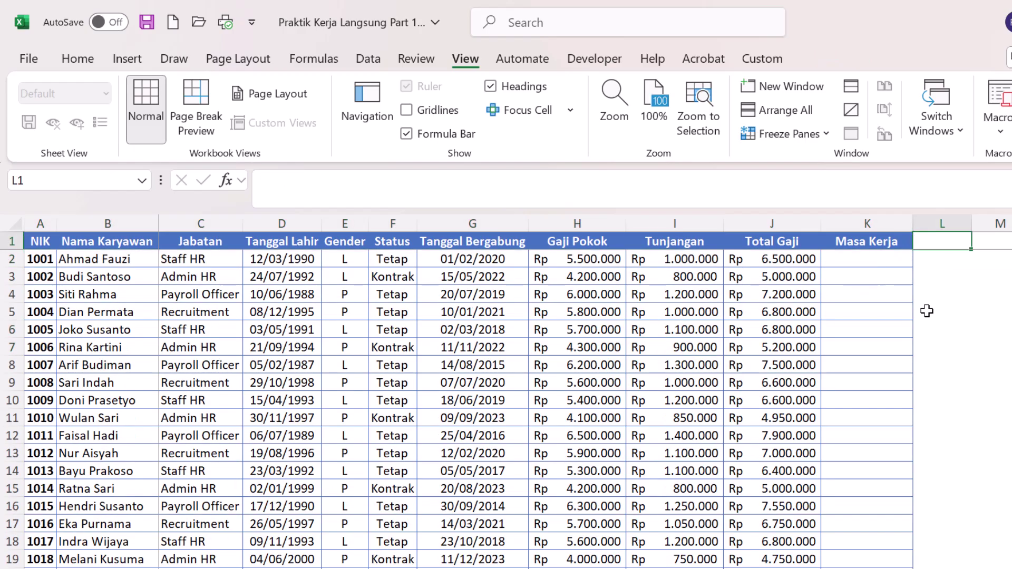
text(Baru)
key(Return)
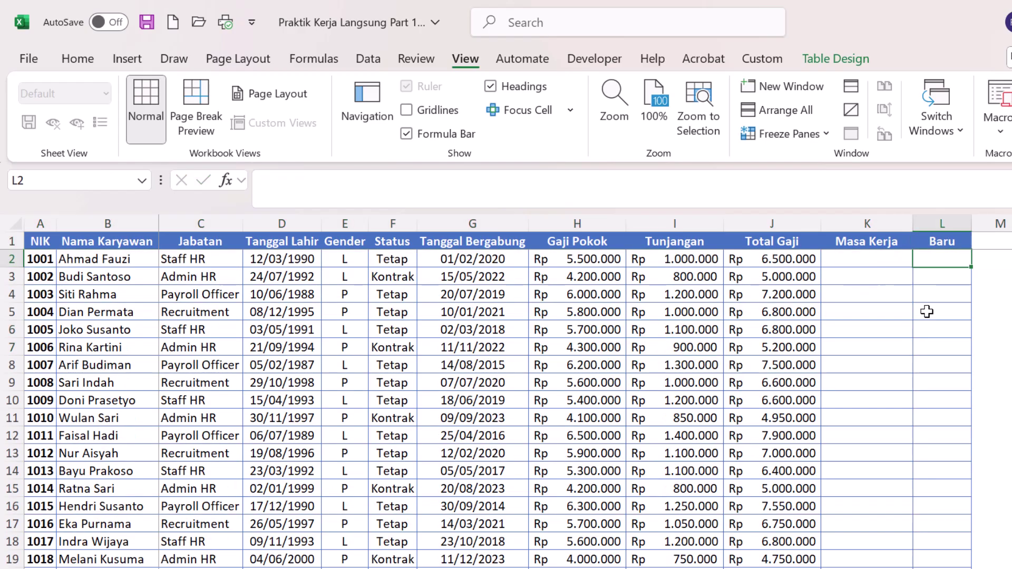
key(Up)
key(ctrl+z)
key(Left)
key(ctrl+z)
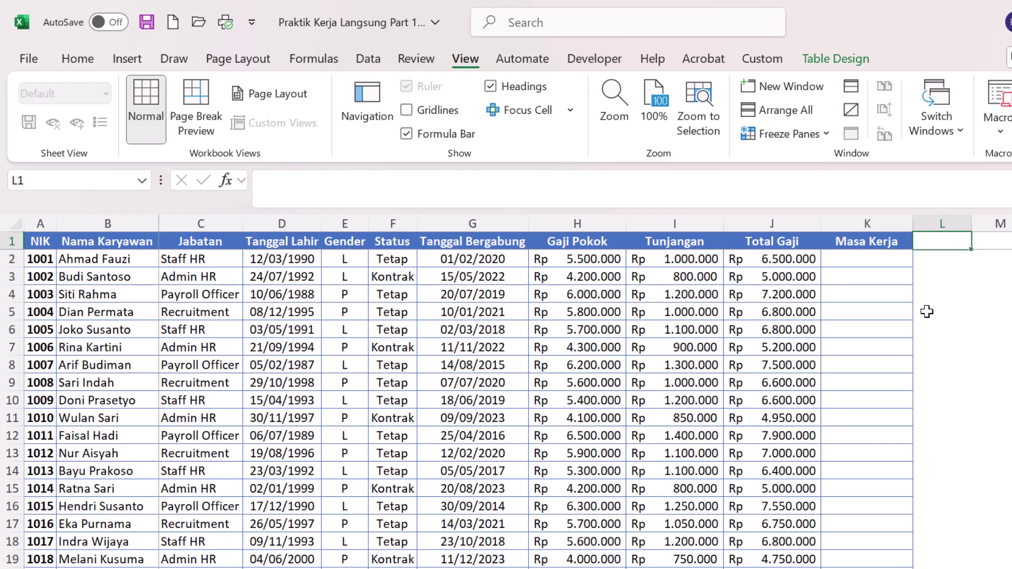
- Try entering the heading Baru in cell M1, one column away from the table, and delete it
key(Right)
key(Left)
key(Left)
key(Right)
key(Right)
text(Baru)
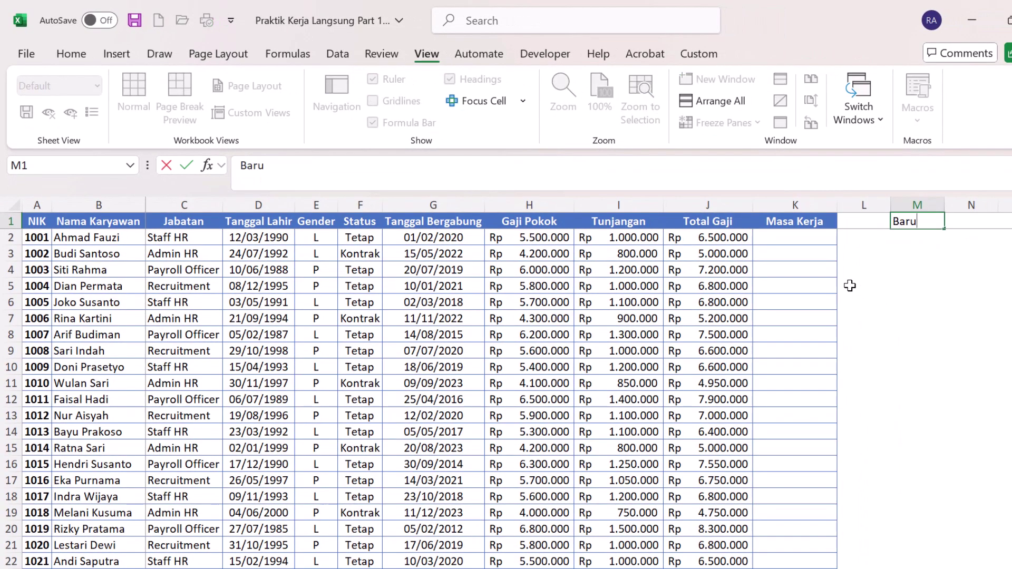
key(Return)
key(Up)
key(Delete)
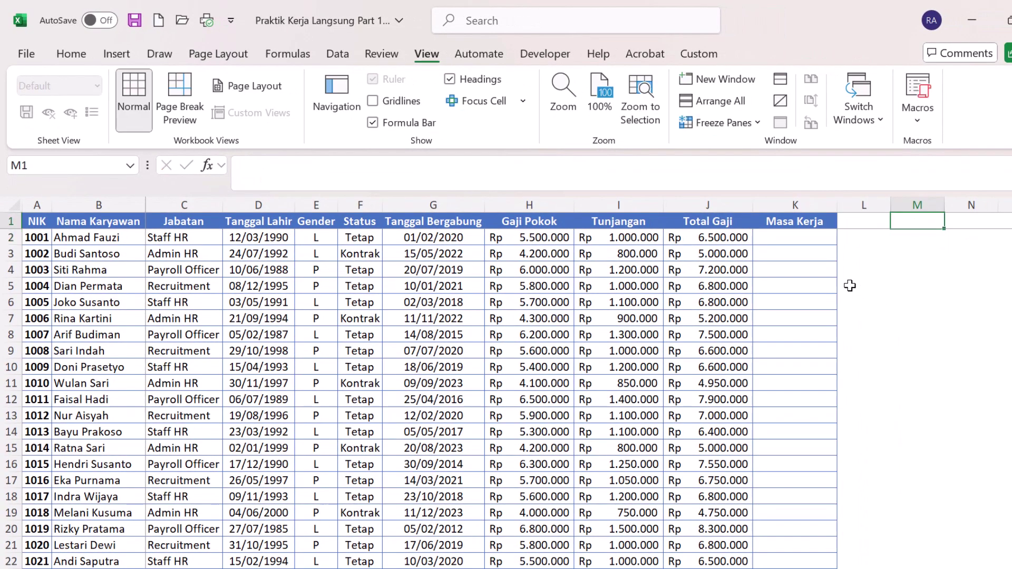
key(alt)
key(Left)
key(Left)
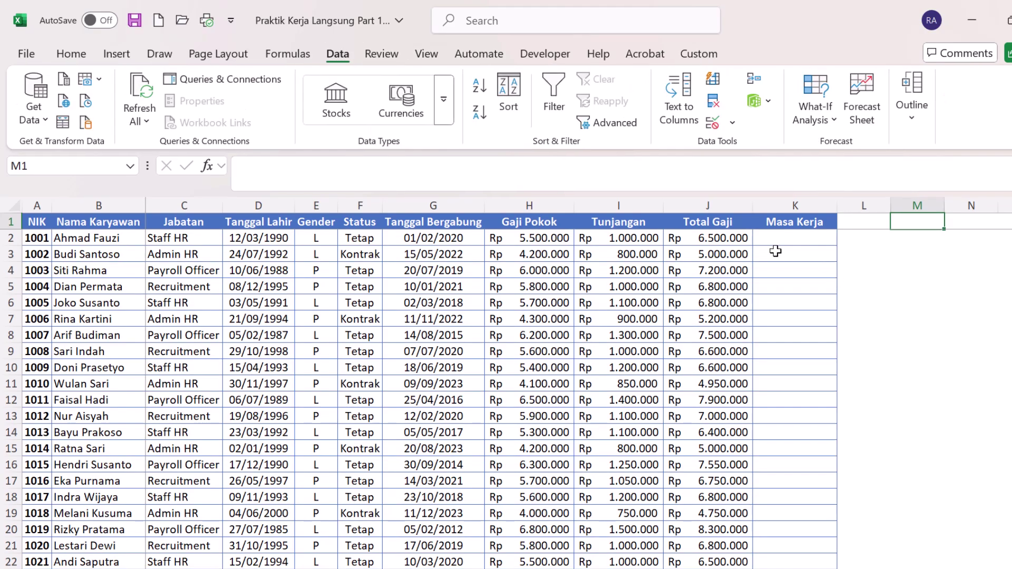
- Insert a new table column after Masa Kerja
click(796, 220)
right_click(801, 224)
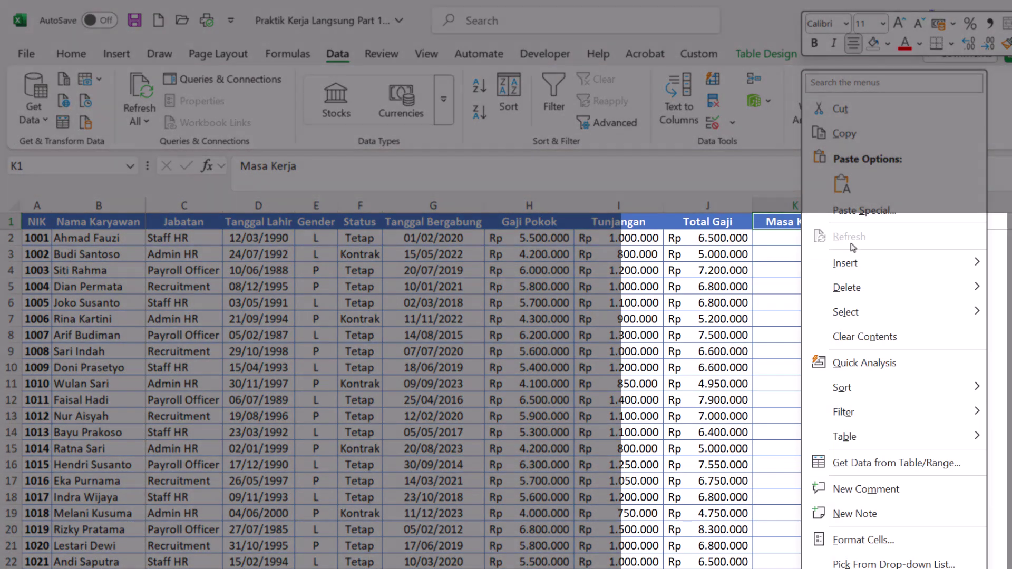
mouse_move(864, 264)
click(756, 289)
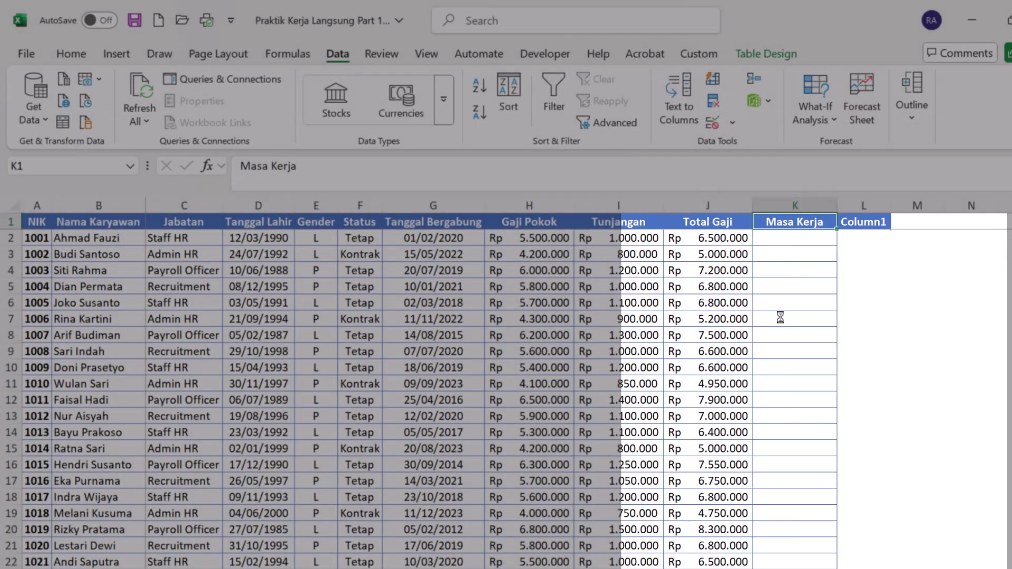
- Undo the insertion of the extra table column after Masa Kerja
key(ctrl+z)
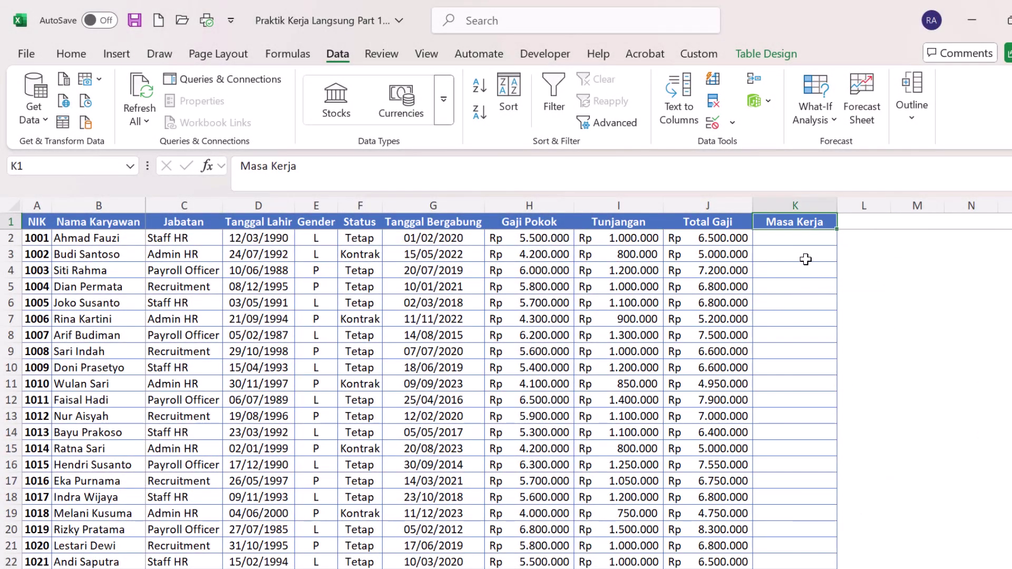
click(801, 255)
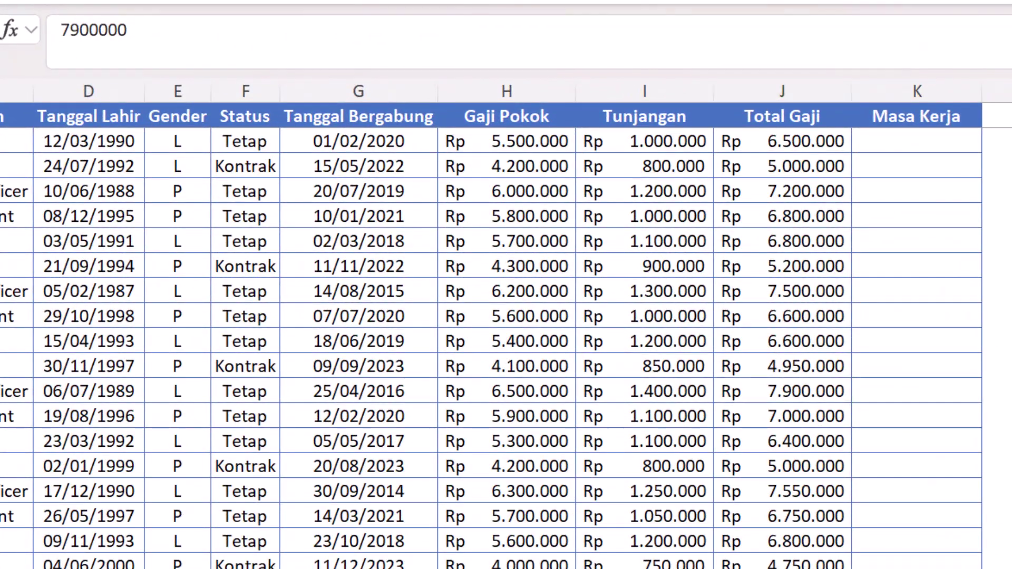
- Rename the Masa Kerja column heading in K1 as Masa Kerja 1
click(924, 143)
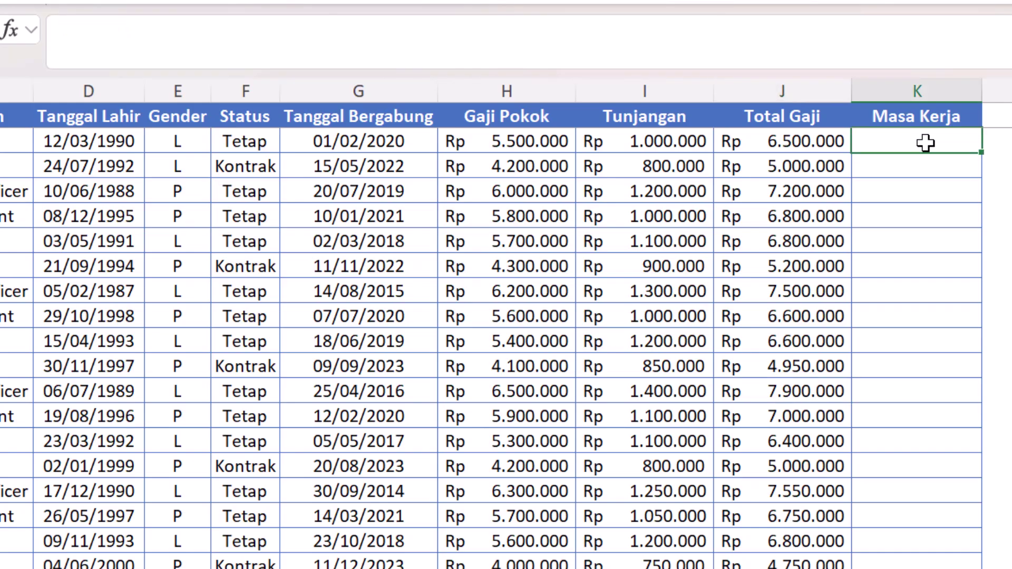
key(Up)
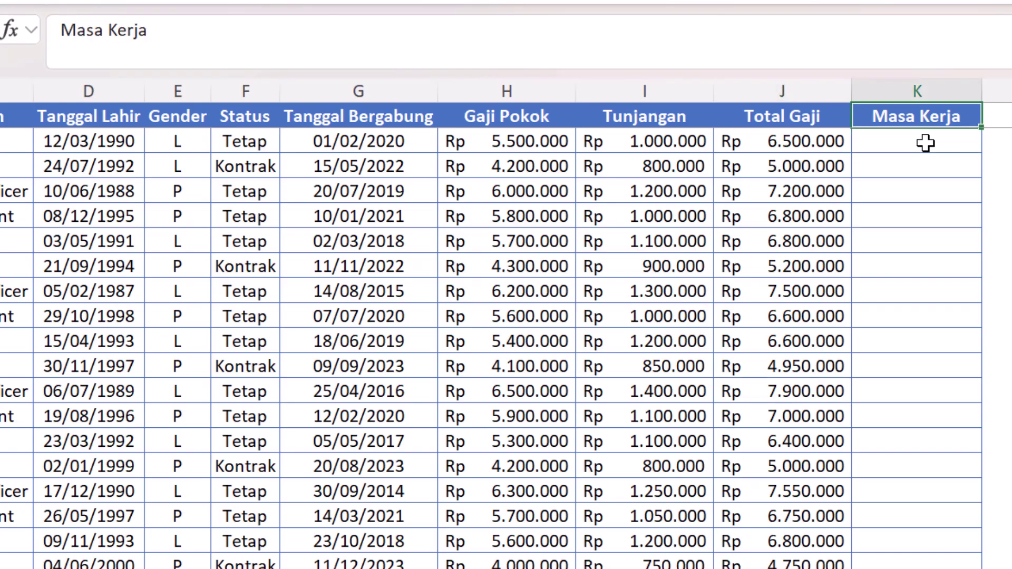
key(BackSpace)
key(Escape)
text(Mas)
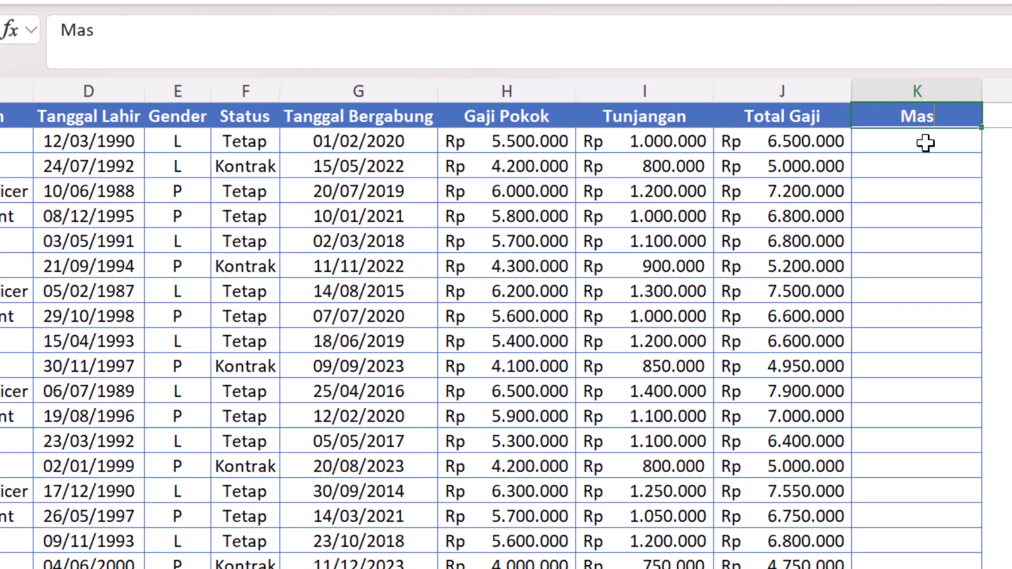
text(a Kerja)
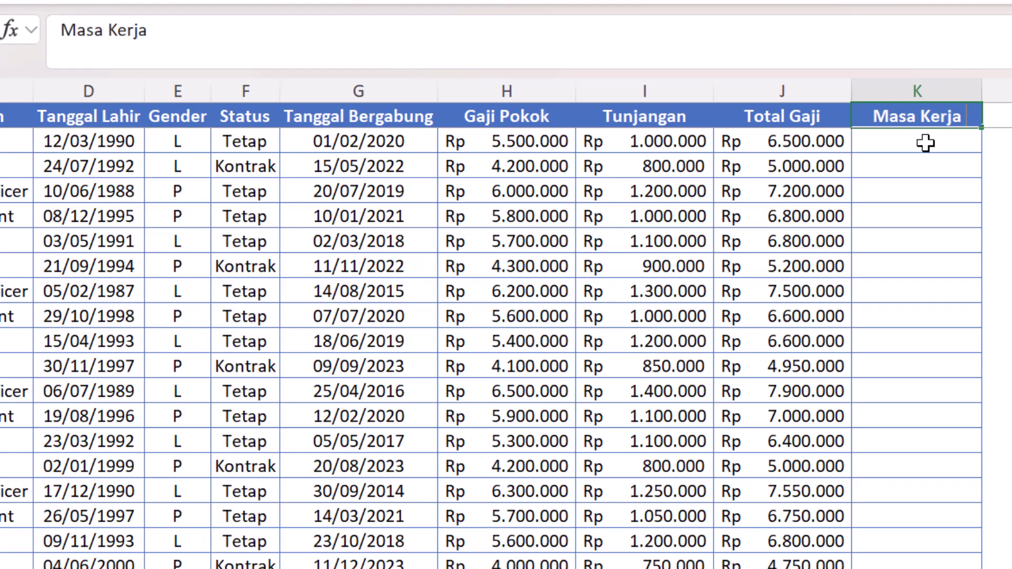
text( Fromu)
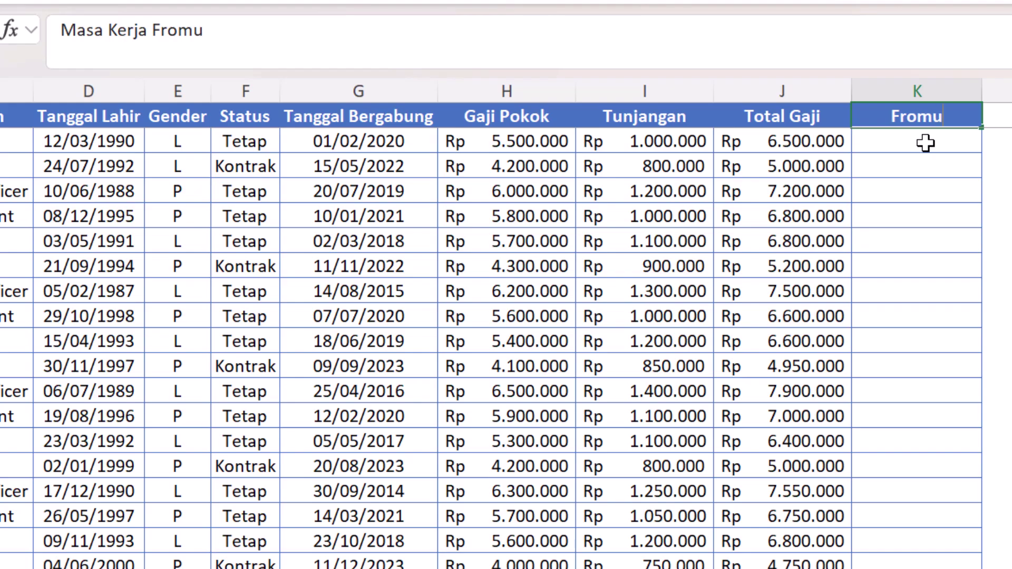
key(BackSpace)
key(BackSpace)
key(BackSpace)
key(BackSpace)
key(BackSpace)
text(1)
key(Return)
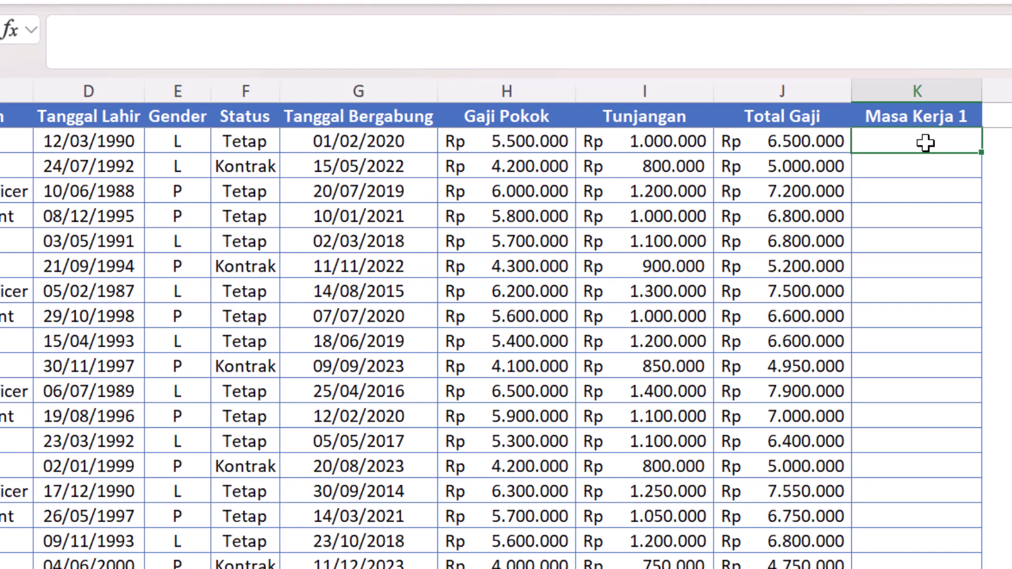
- Calculate each employee's full years of service in the Masa Kerja 1 column with =DATEDIF([@[Tanggal Bergabung]];TODAY();"Y")
text(=DATE)
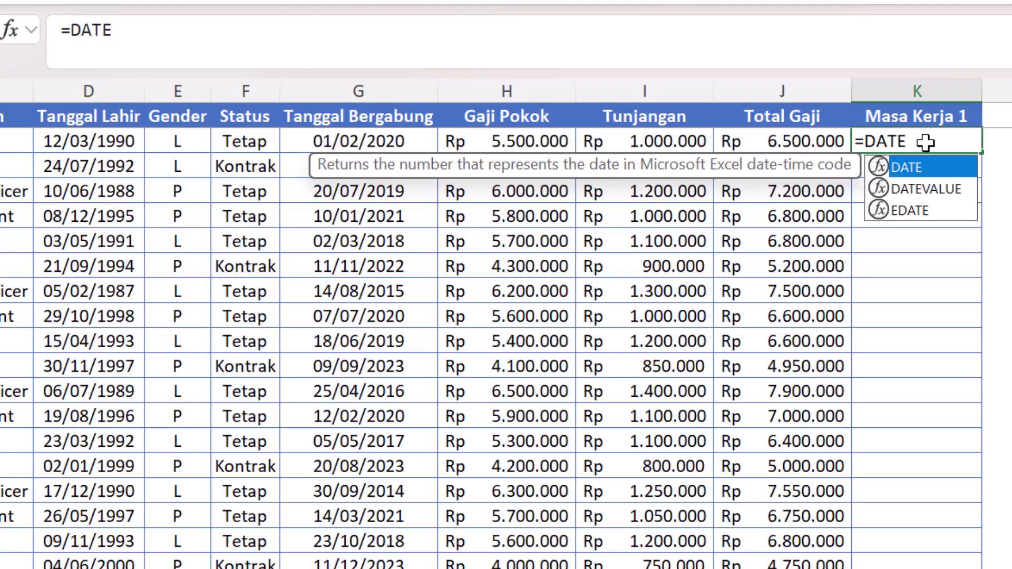
key(Down)
key(Down)
key(Up)
key(Up)
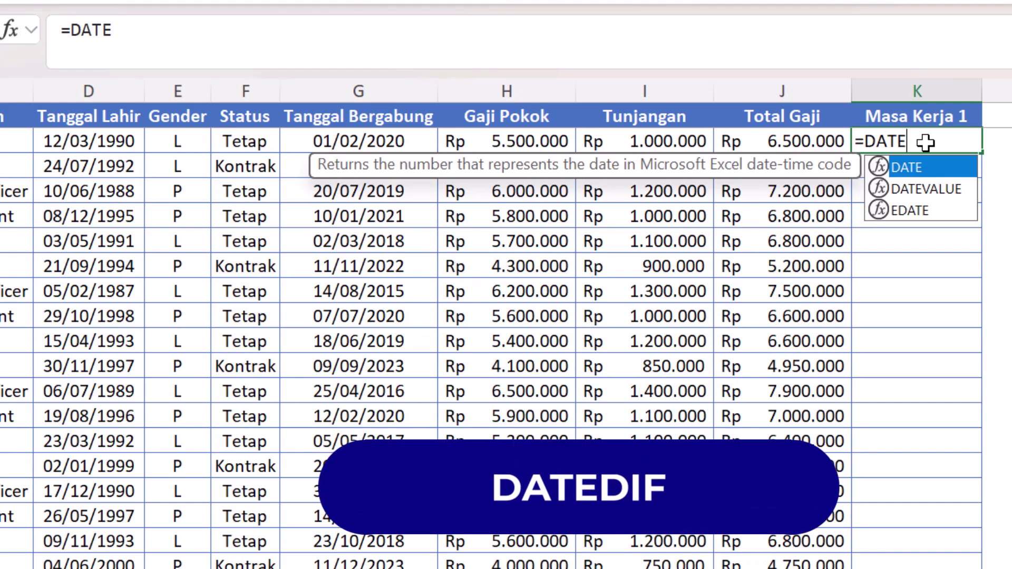
text(DIF)
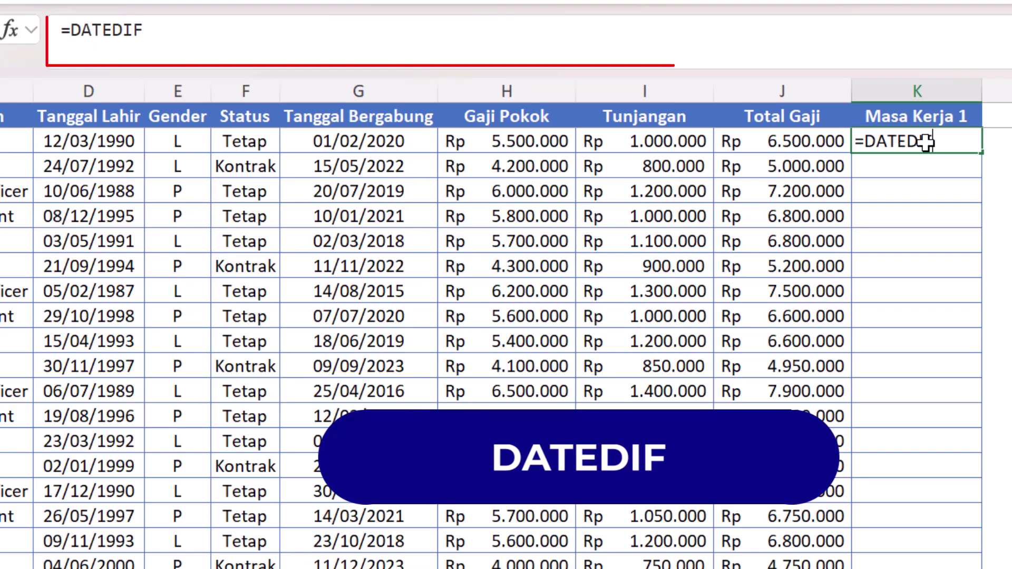
text(()
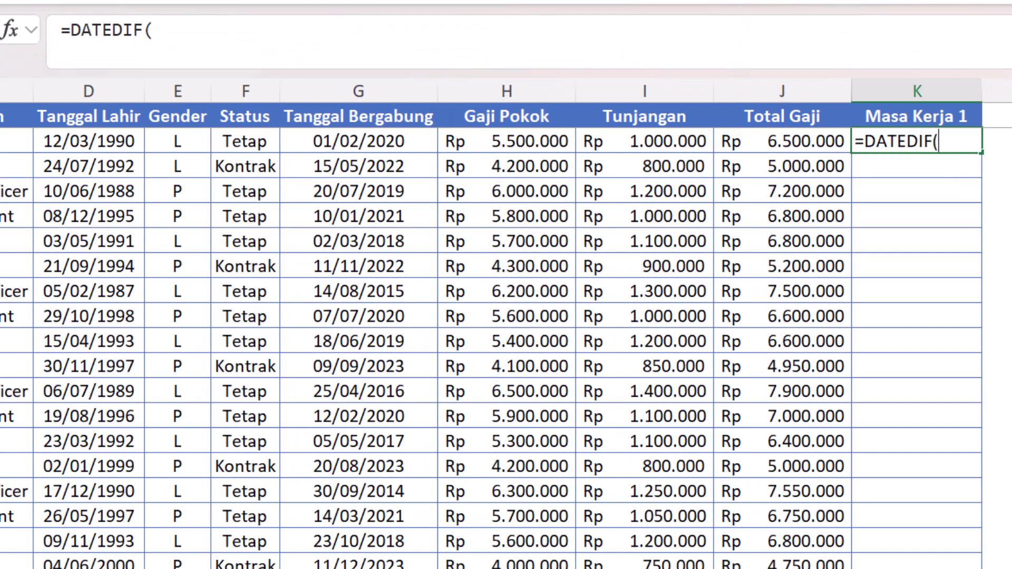
click(946, 145)
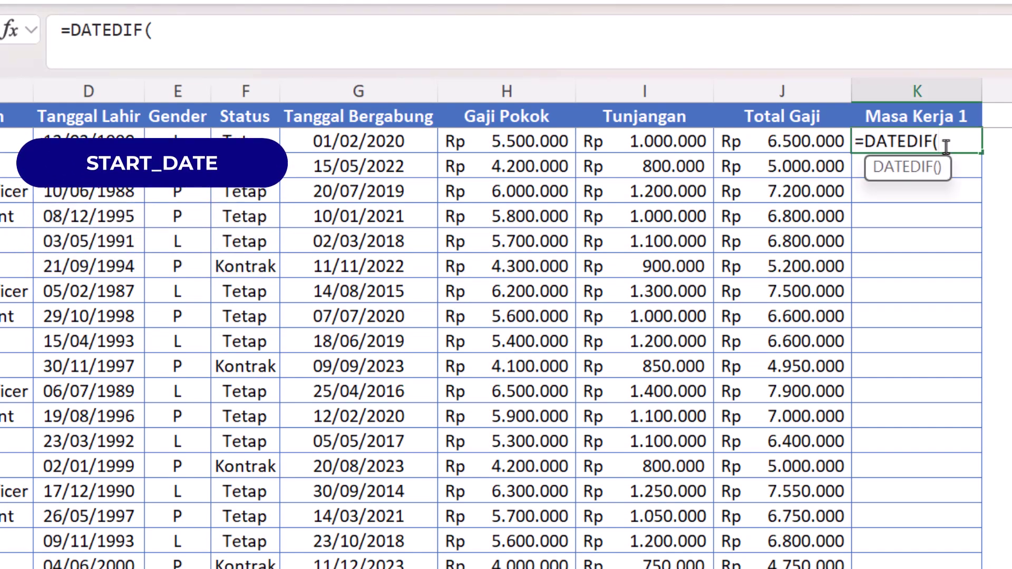
click(379, 142)
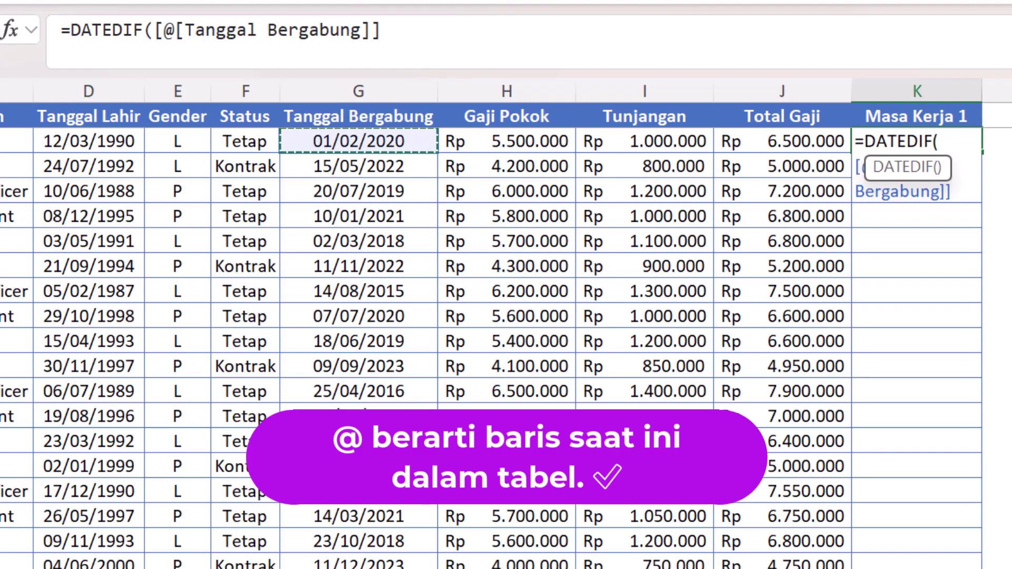
click(403, 37)
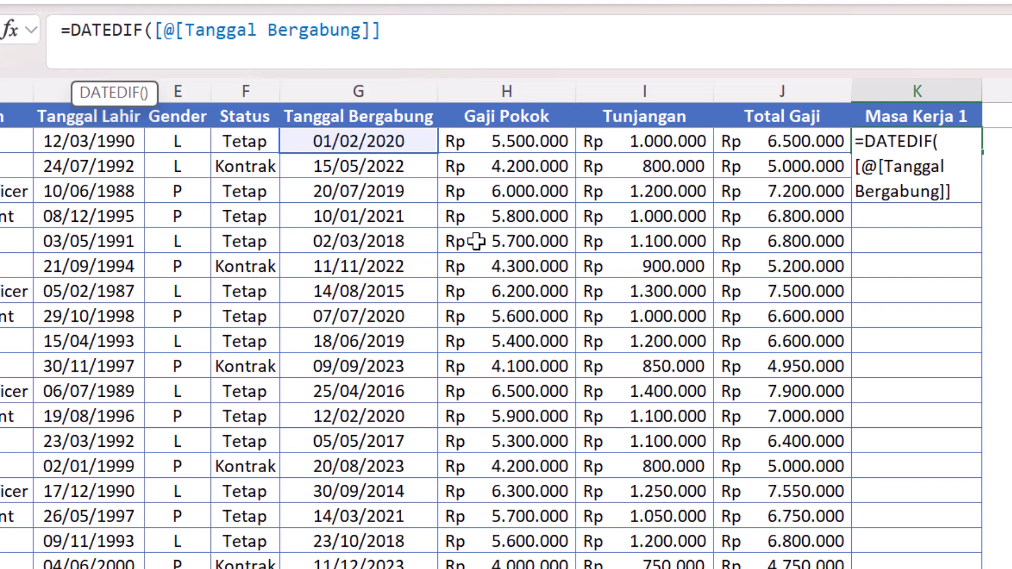
text(;)
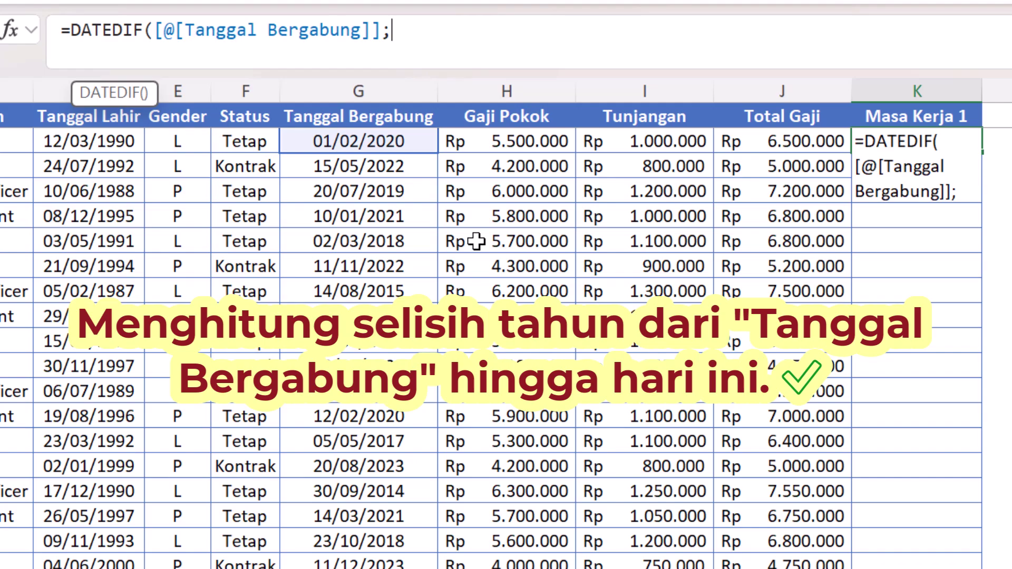
text(today)
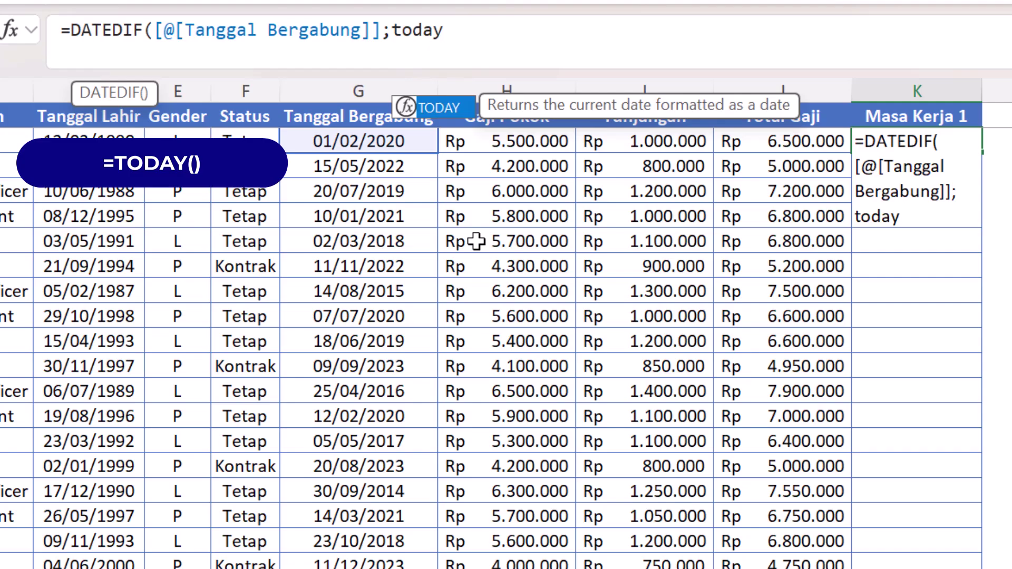
key(Tab)
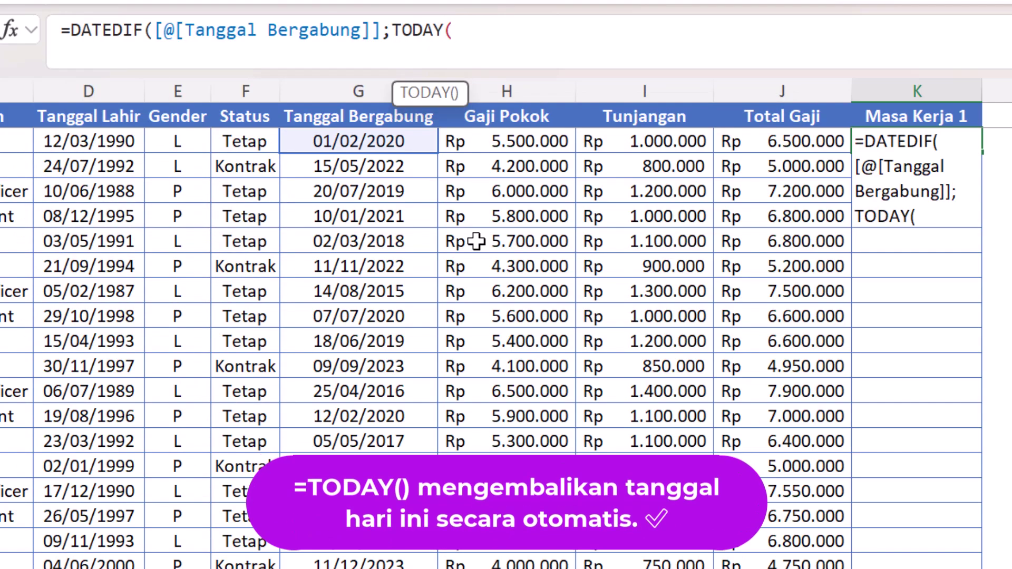
text())
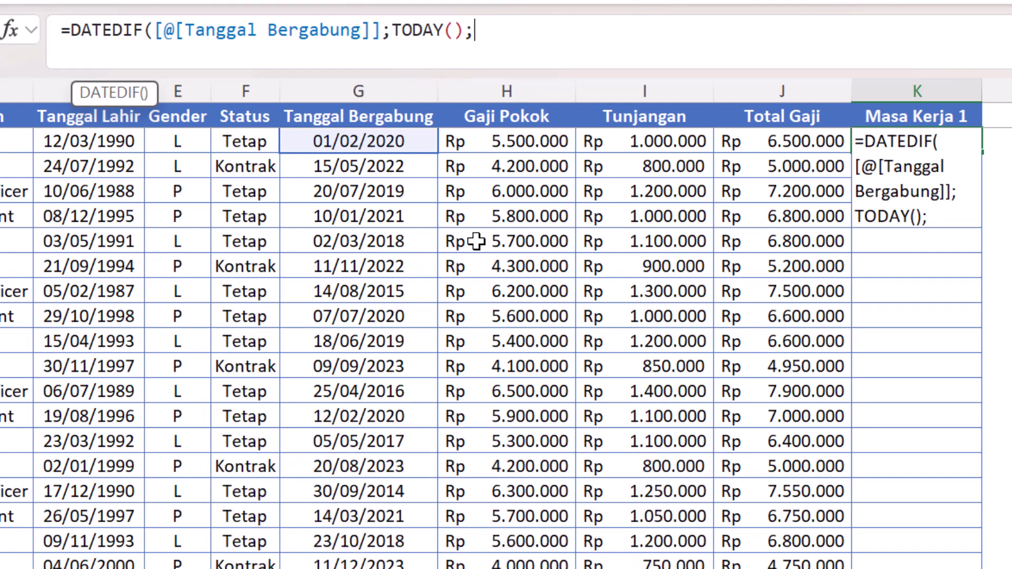
text("Y")
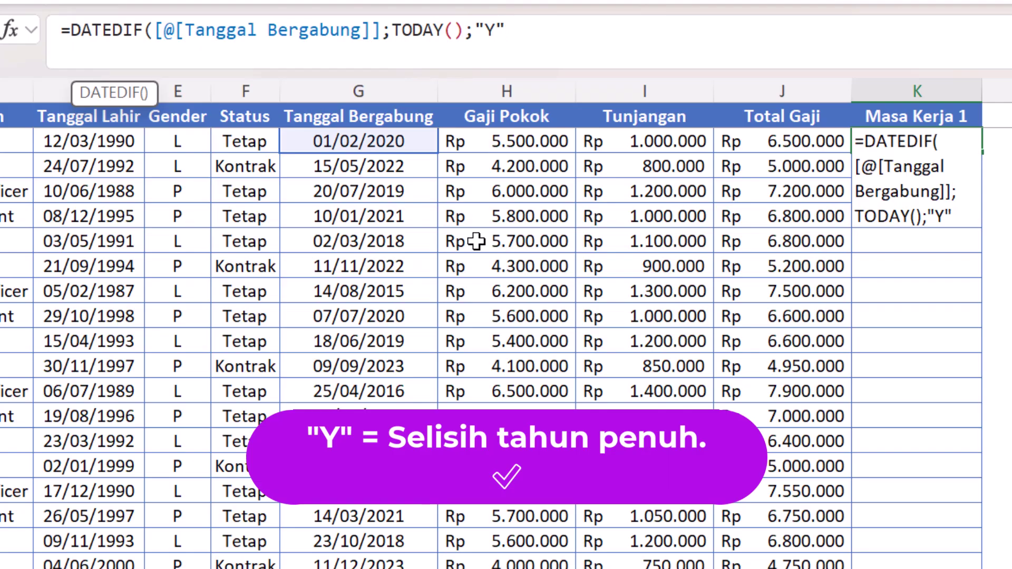
text())
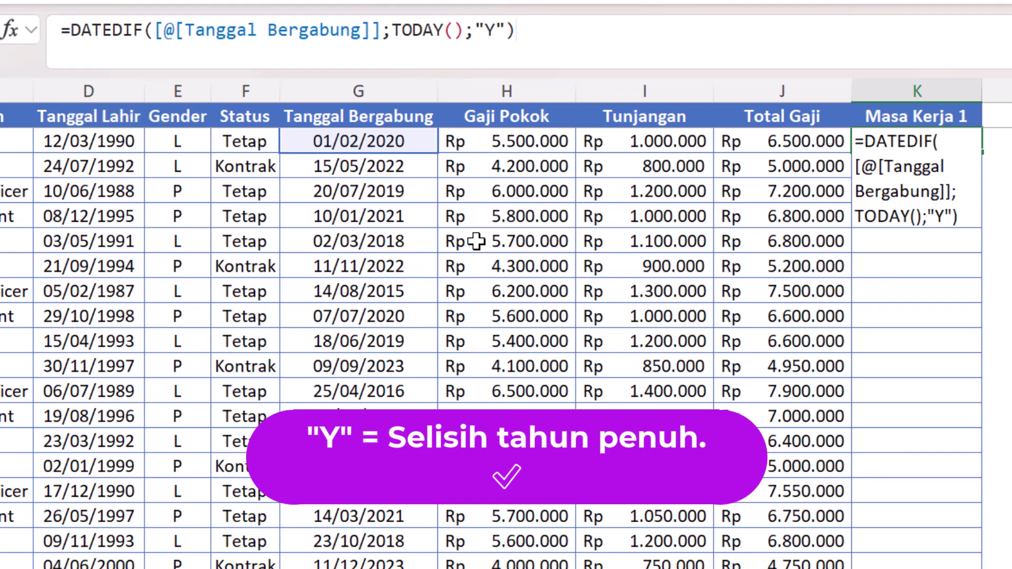
key(Return)
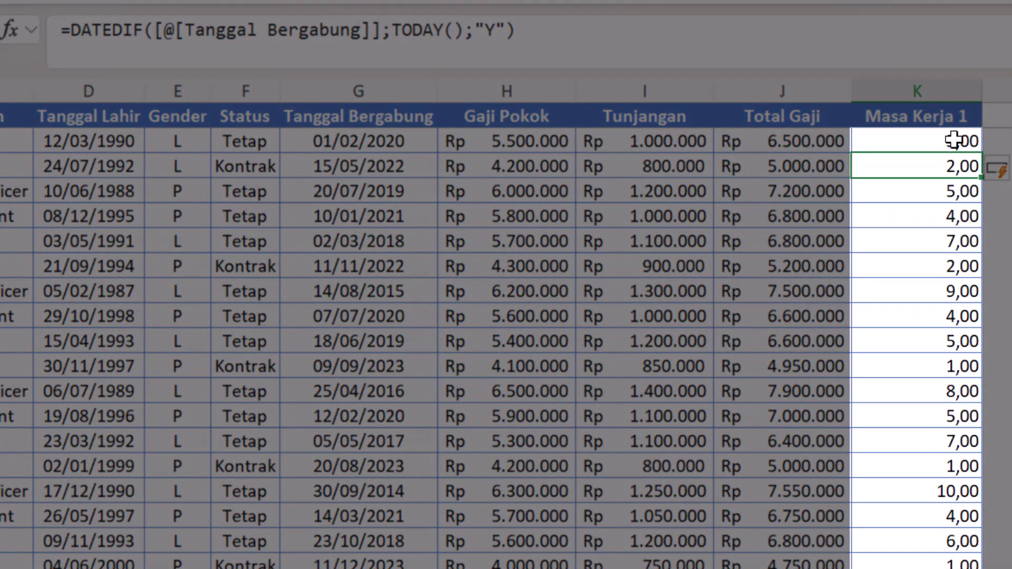
- Format all Masa Kerja 1 values without decimal places and centre them in the column
click(914, 110)
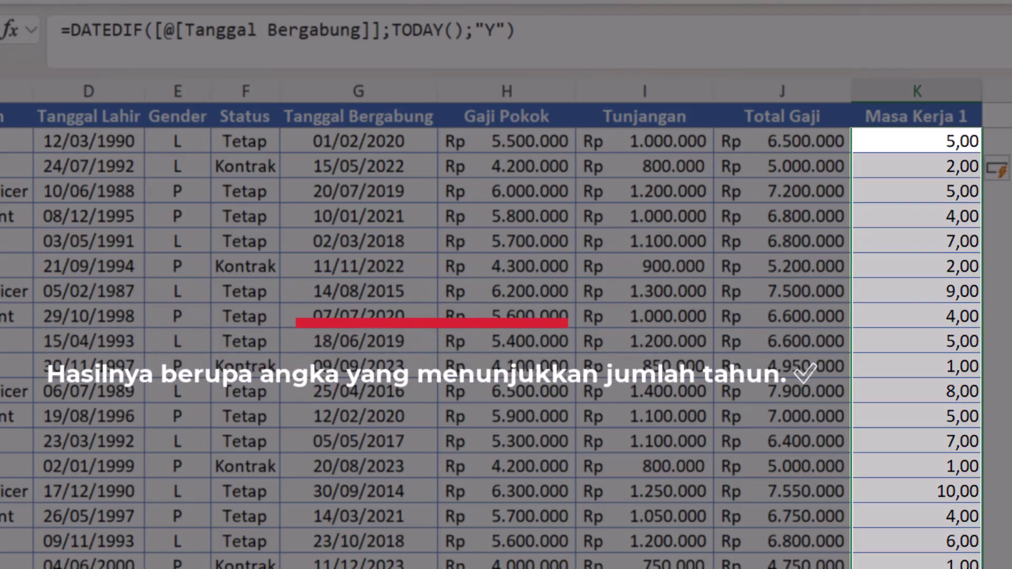
key(alt+h)
key(9)
key(alt+h)
key(9)
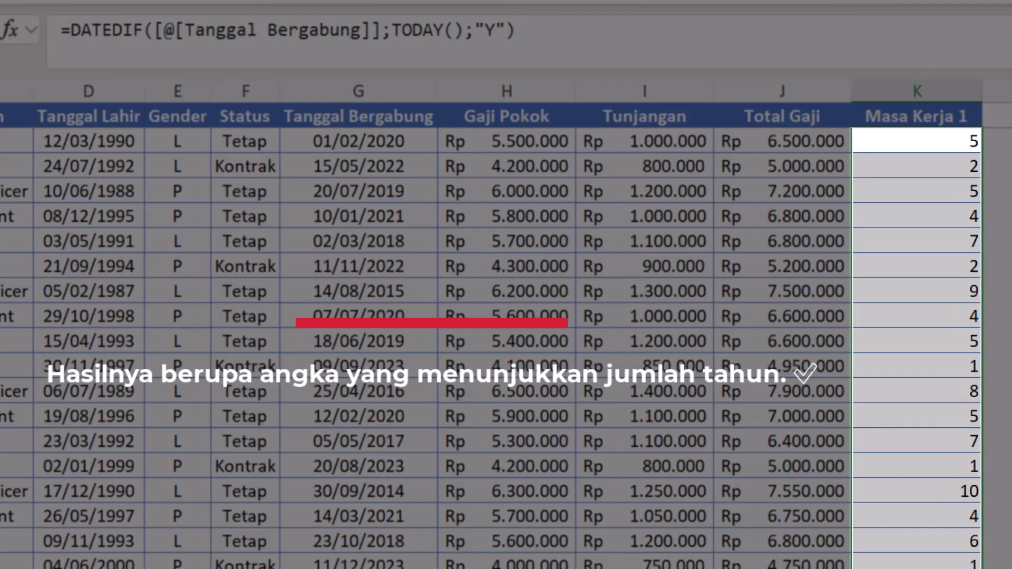
key(alt+h)
key(a)
key(c)
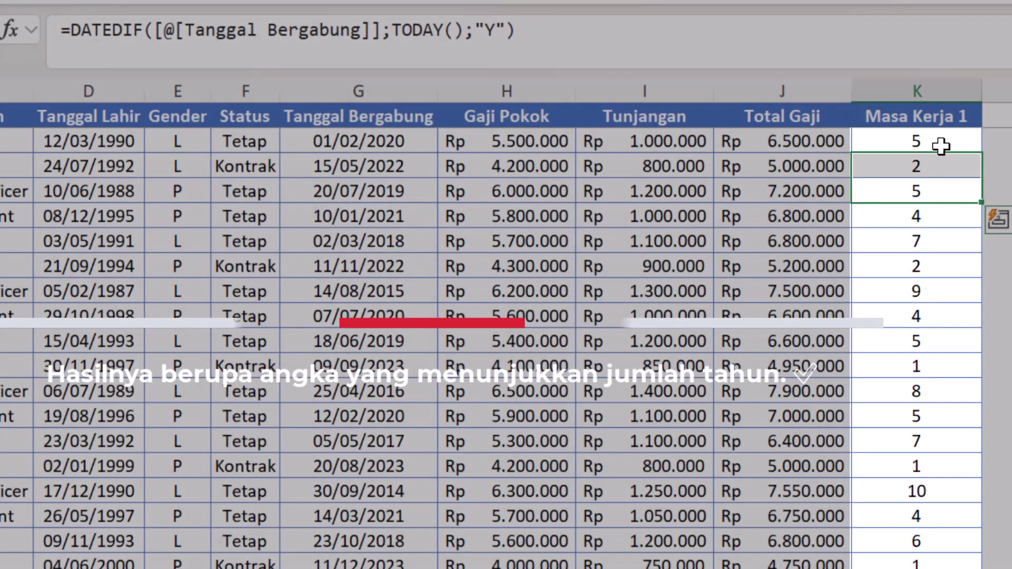
- Review the first employee's record across row 2, including the joining date and the calculated length of service
click(941, 148)
key(Left)
key(Left)
key(Left)
key(Left)
key(Left)
key(Left)
key(Left)
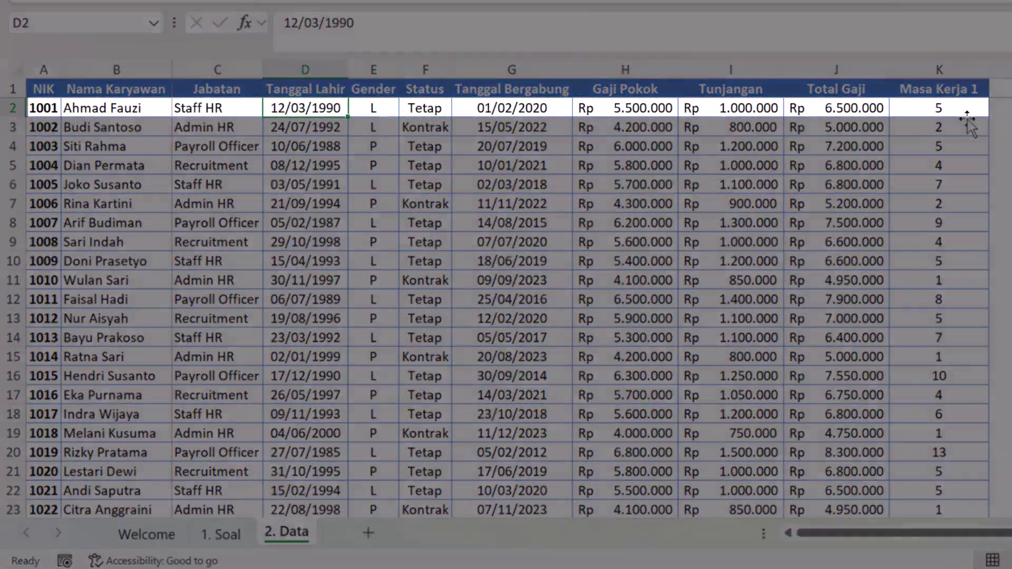
key(Right)
key(Right)
key(Right)
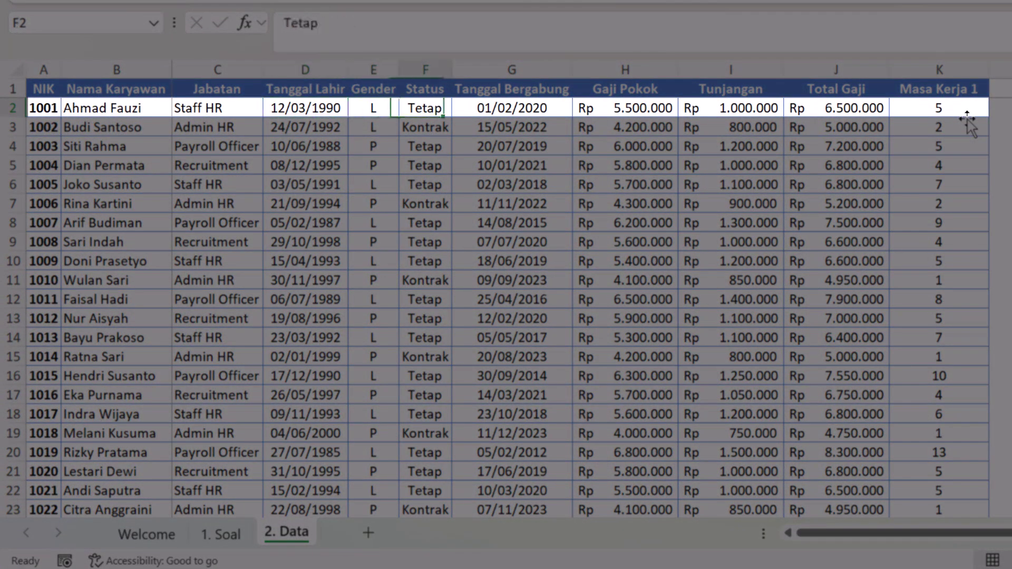
key(Right)
key(Right)
key(Right)
key(Right)
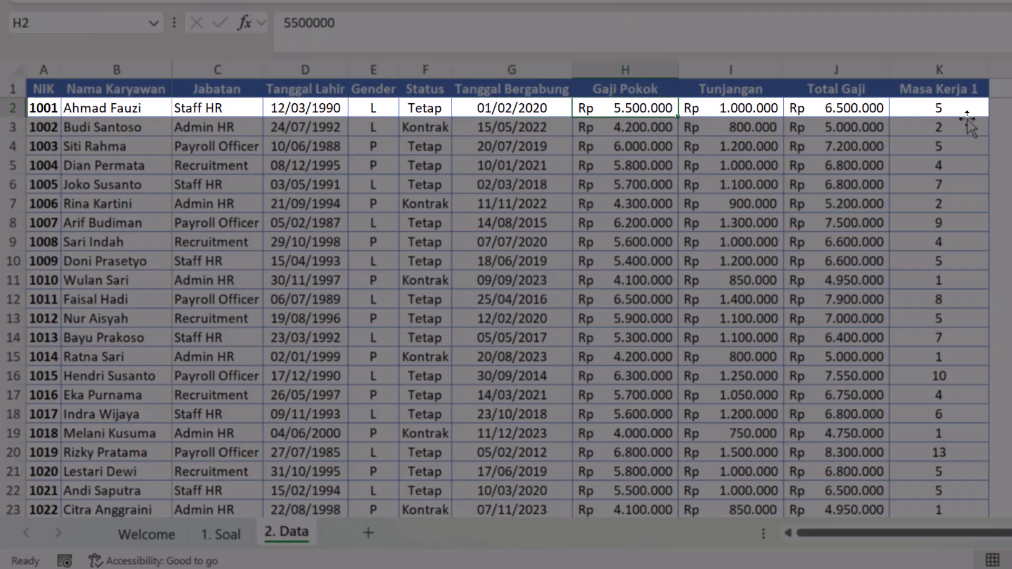
key(Left)
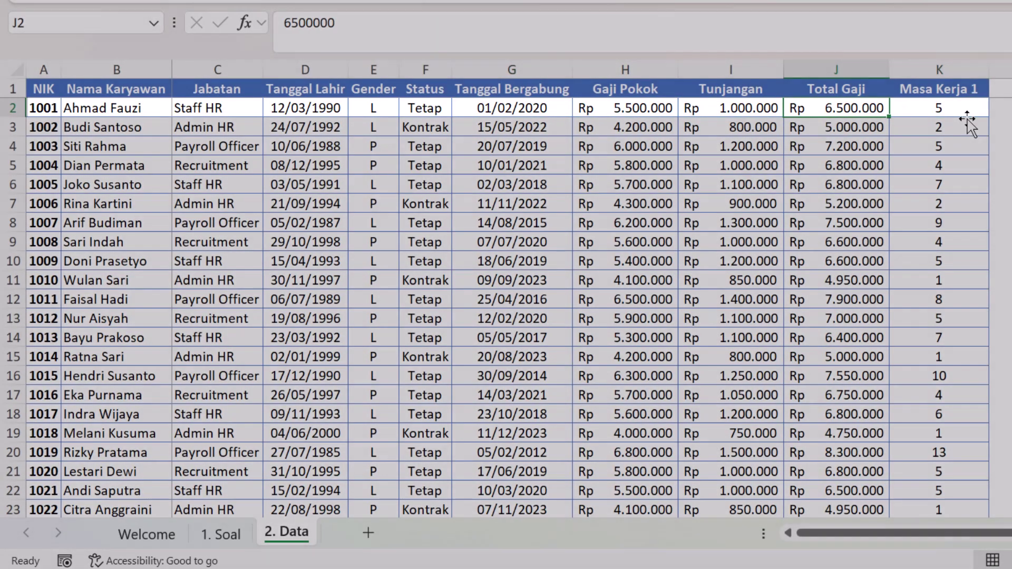
key(Right)
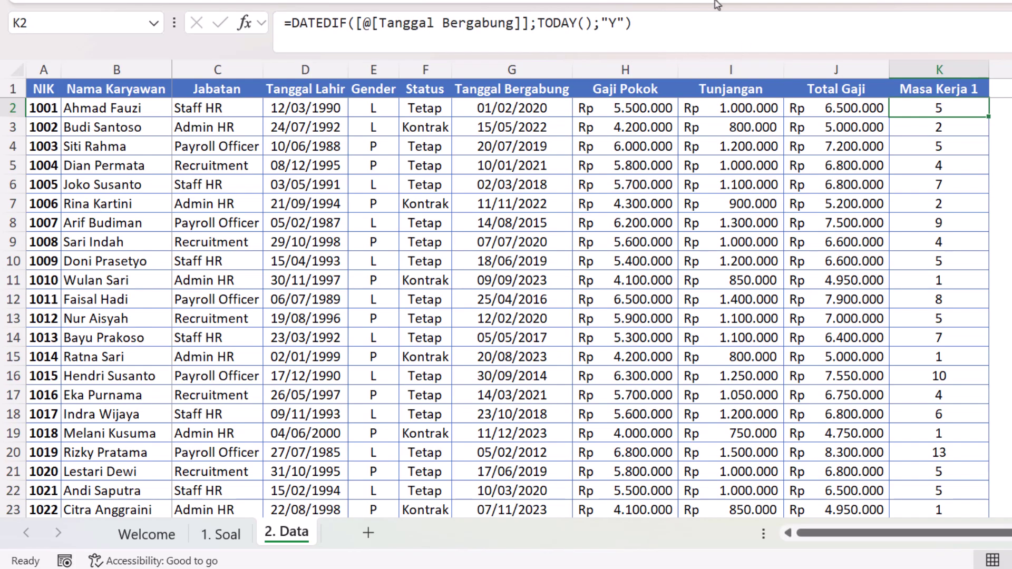
- Append &" tahun." to the DATEDIF formula in K2 so the unit follows each Masa Kerja 1 value
click(714, 31)
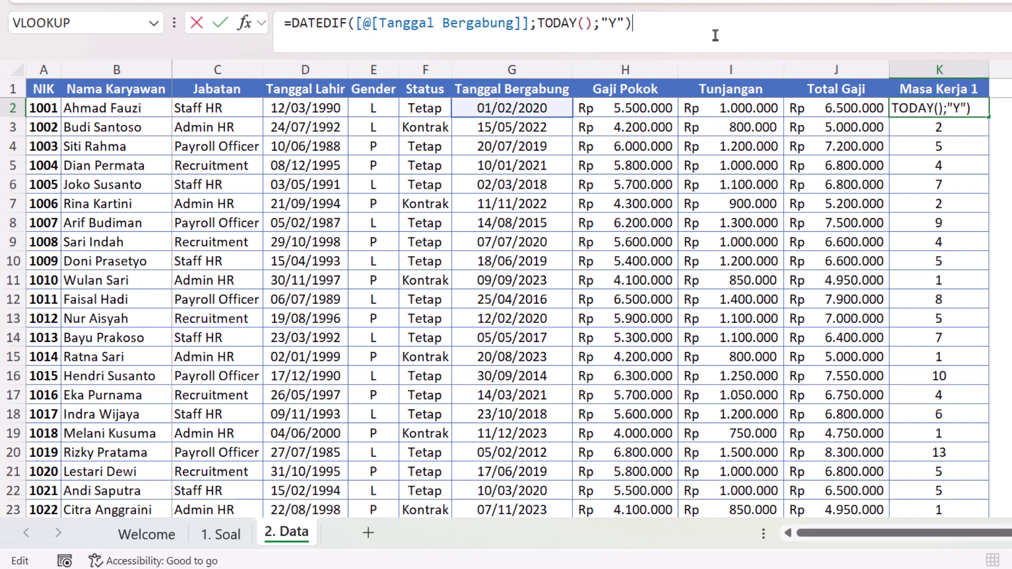
text(&)
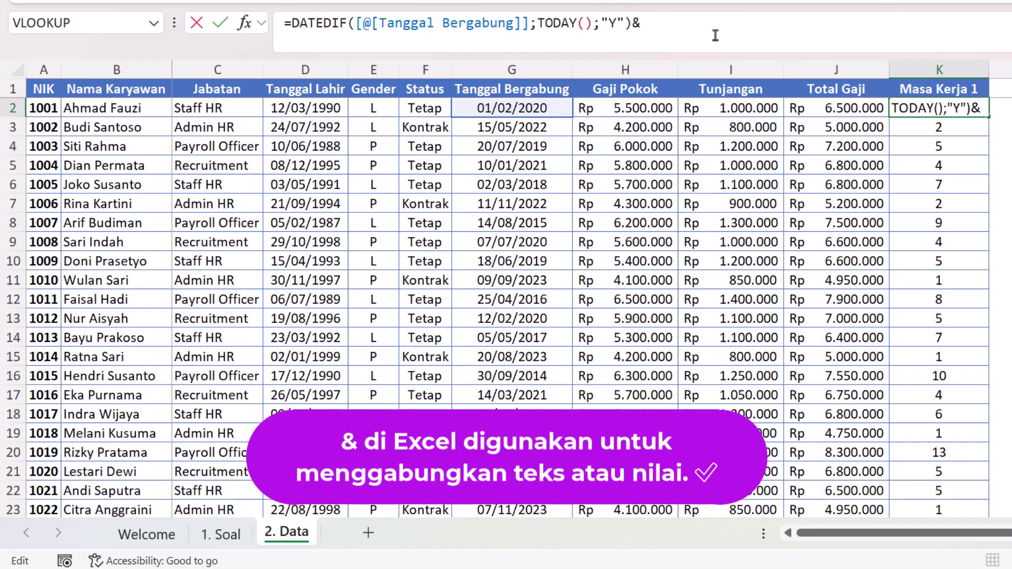
text(" tahun.)
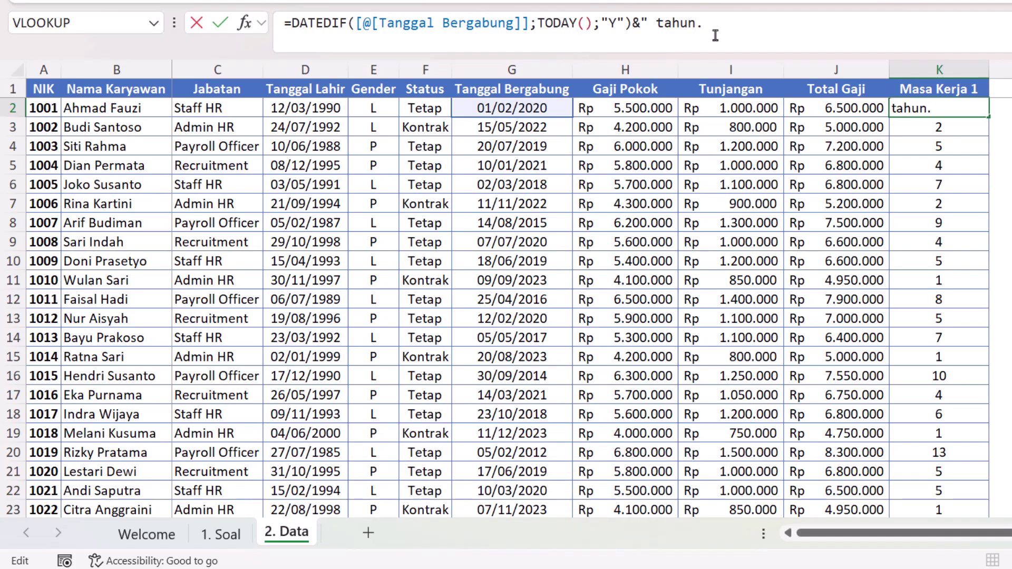
text(")
key(Return)
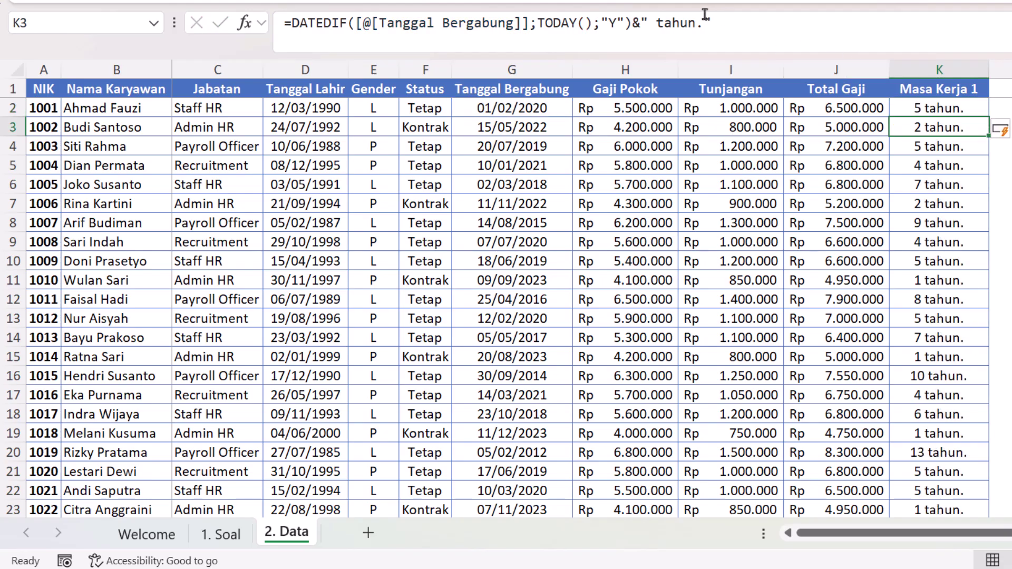
- Remove the full stop after "tahun" in the Masa Kerja 1 column's formula
click(705, 15)
key(BackSpace)
key(Return)
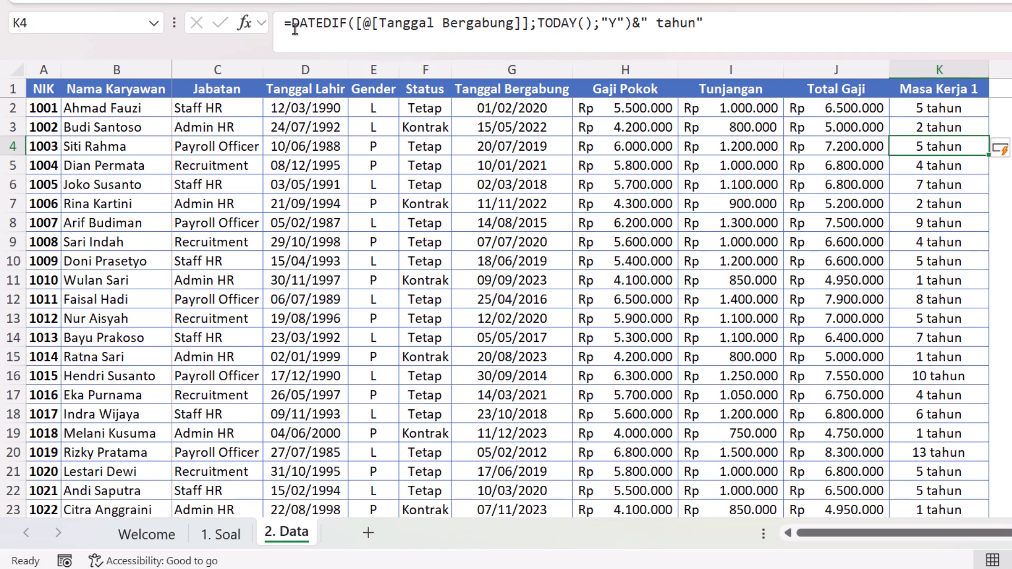
- Add a space after "tahun" in K4's Masa Kerja 1 formula and append &DATEDIF([@[Tanggal Bergabung]];TODAY();"YM") for the remaining months
drag(294, 26, 636, 32)
key(ctrl+c)
click(729, 23)
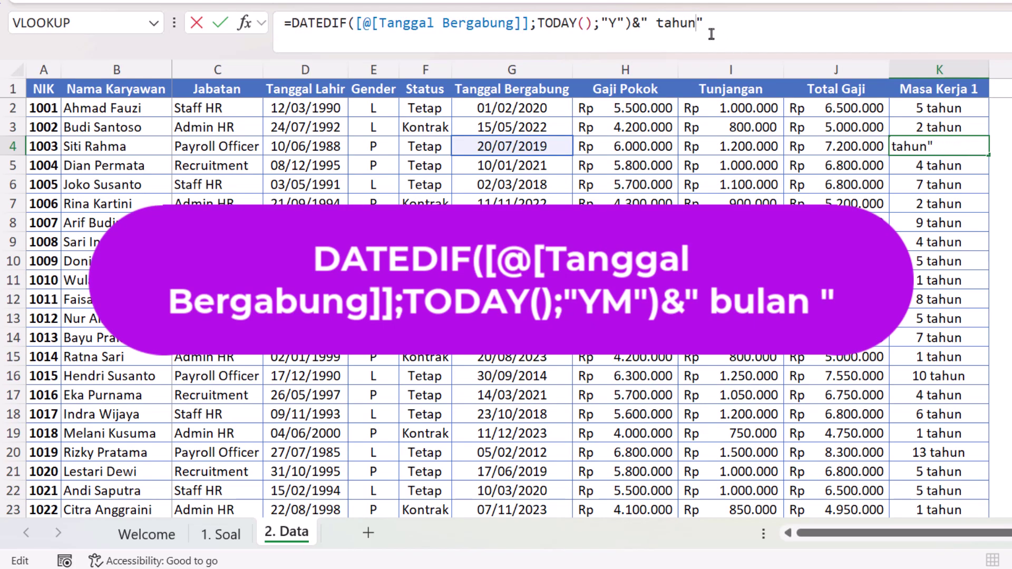
click(694, 35)
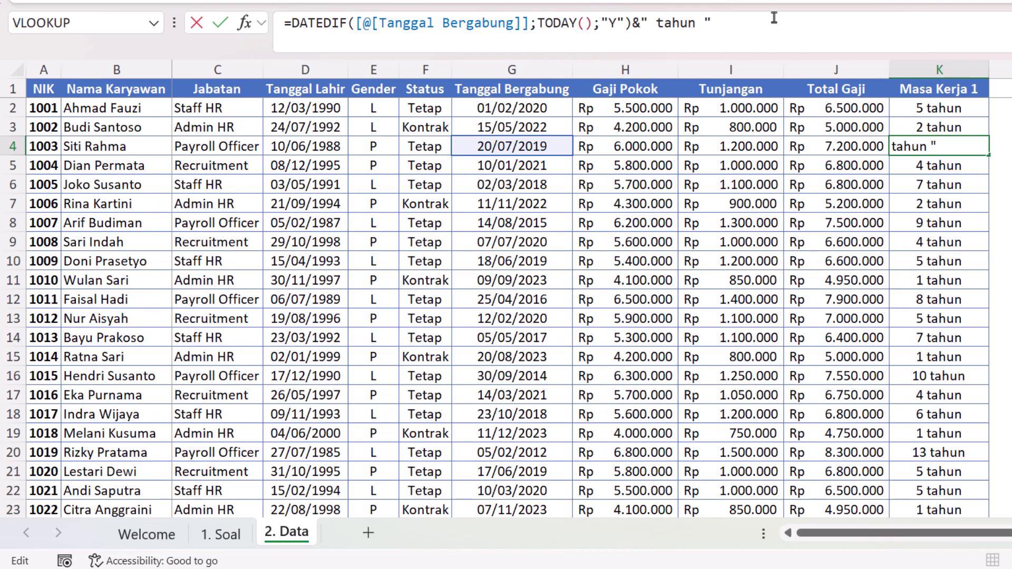
key(End)
text(&)
key(ctrl+v)
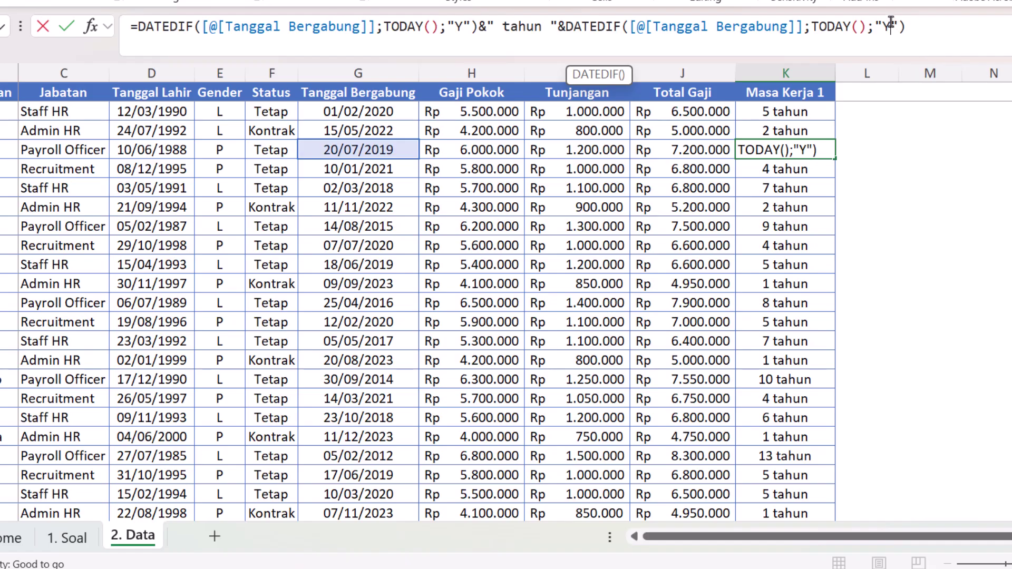
text(M)
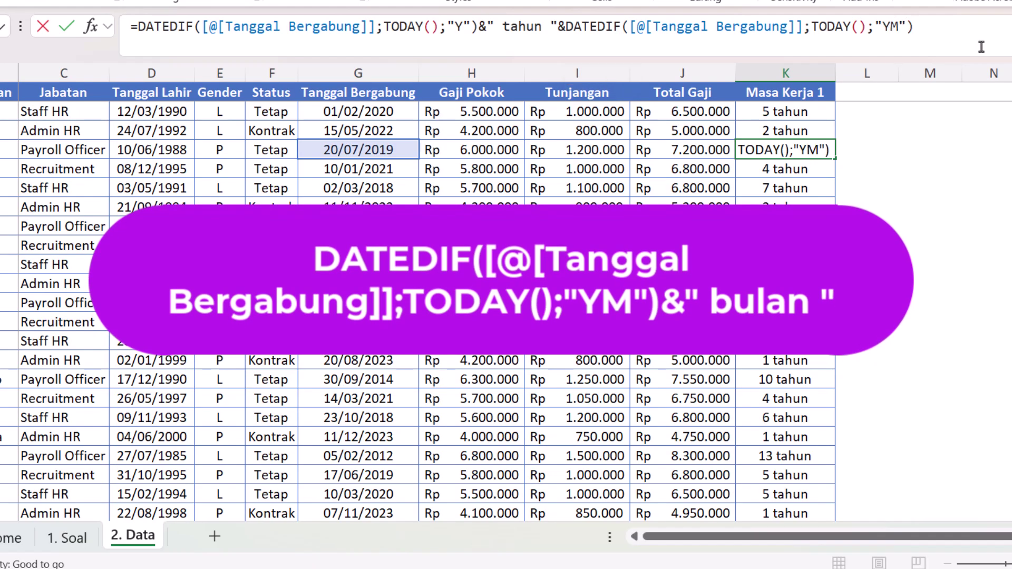
- Append &" bulan" to the end of K4's formula and apply it to the Masa Kerja 1 column
text(&)
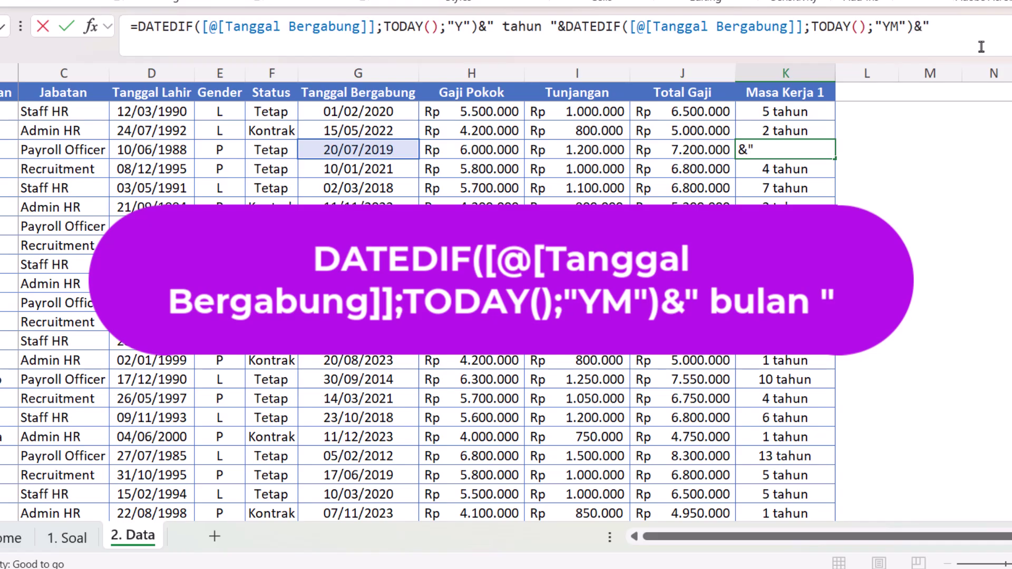
text(" b)
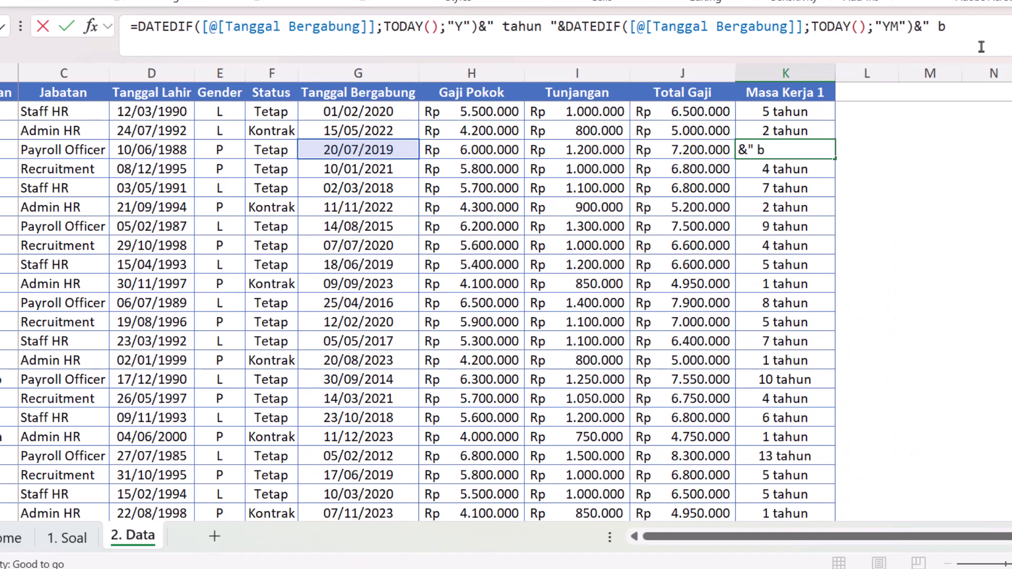
text(Bulan)
key(BackSpace)
key(BackSpace)
key(BackSpace)
key(BackSpace)
text(bulan"")
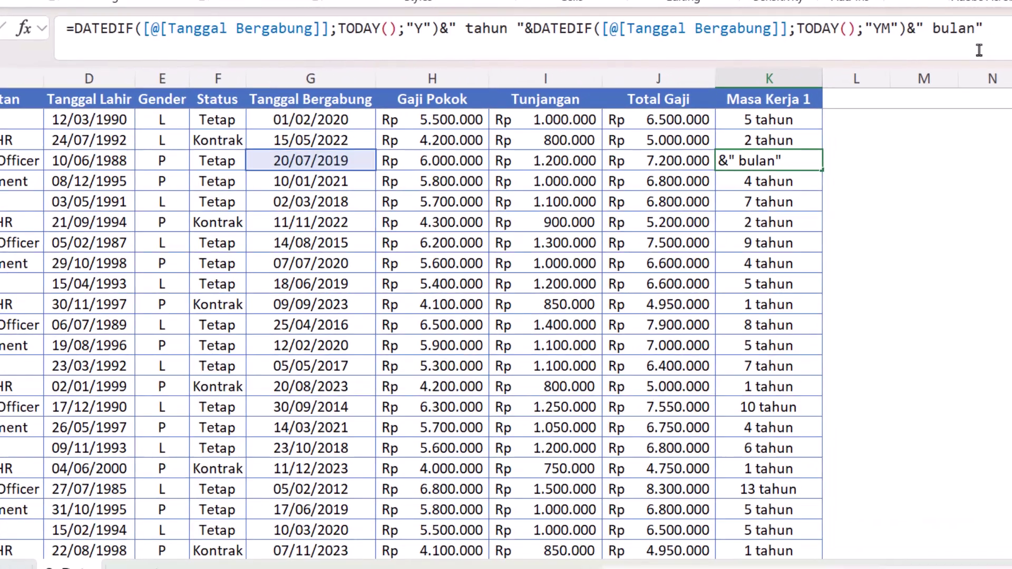
key(Return)
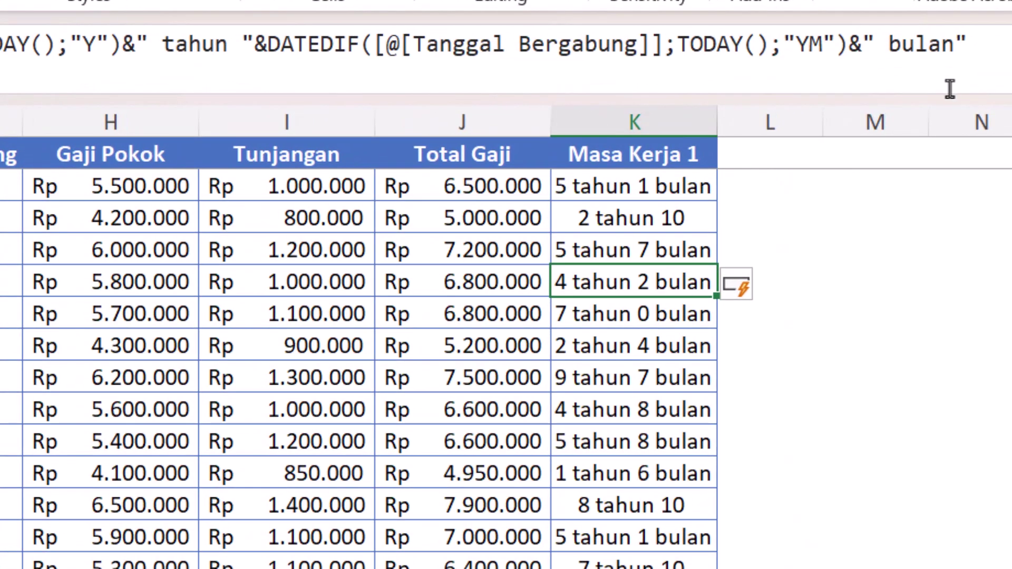
- Fit column K's width to its contents and left-align the Masa Kerja 1 values
double_click(717, 122)
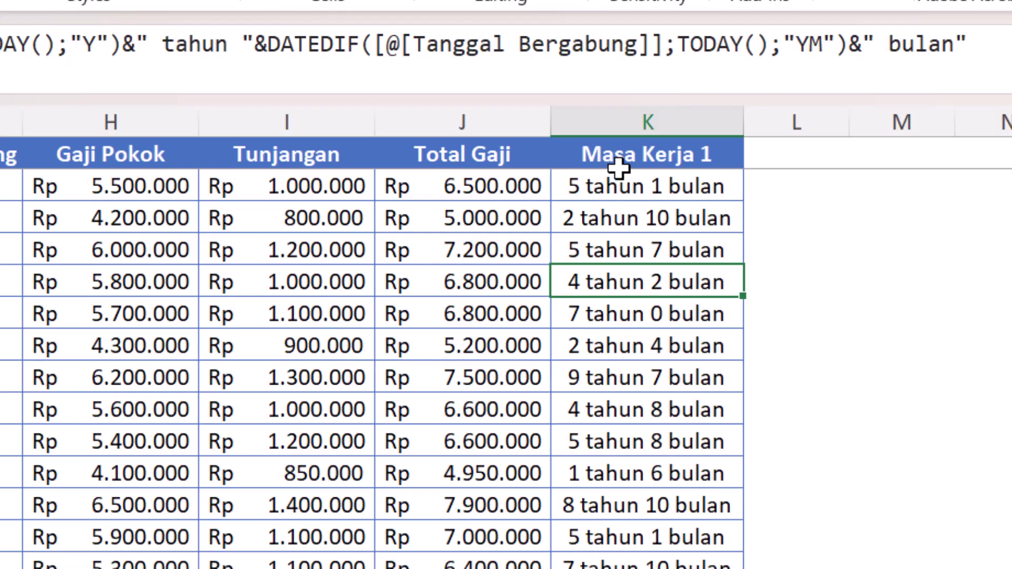
click(623, 138)
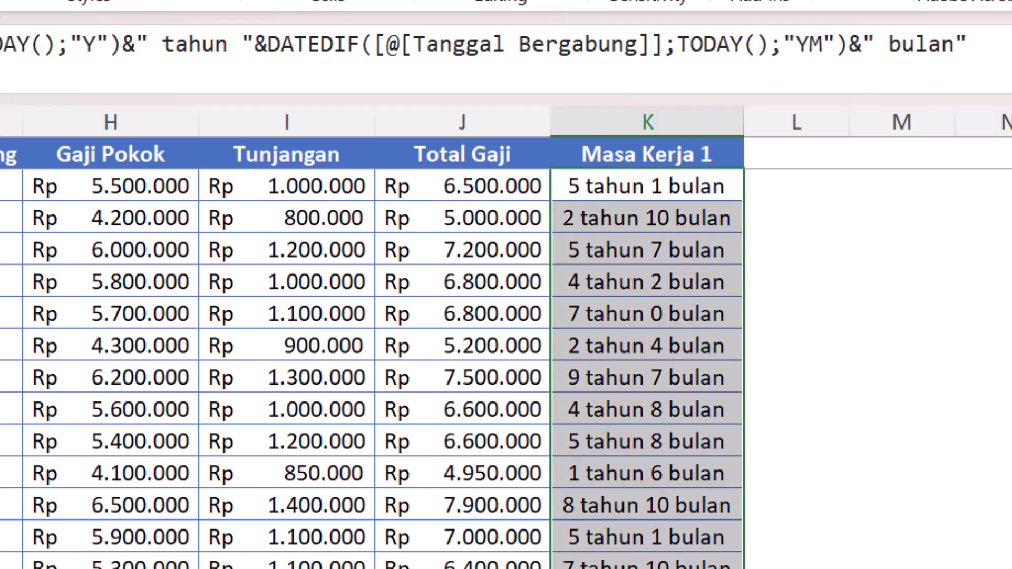
click(649, 271)
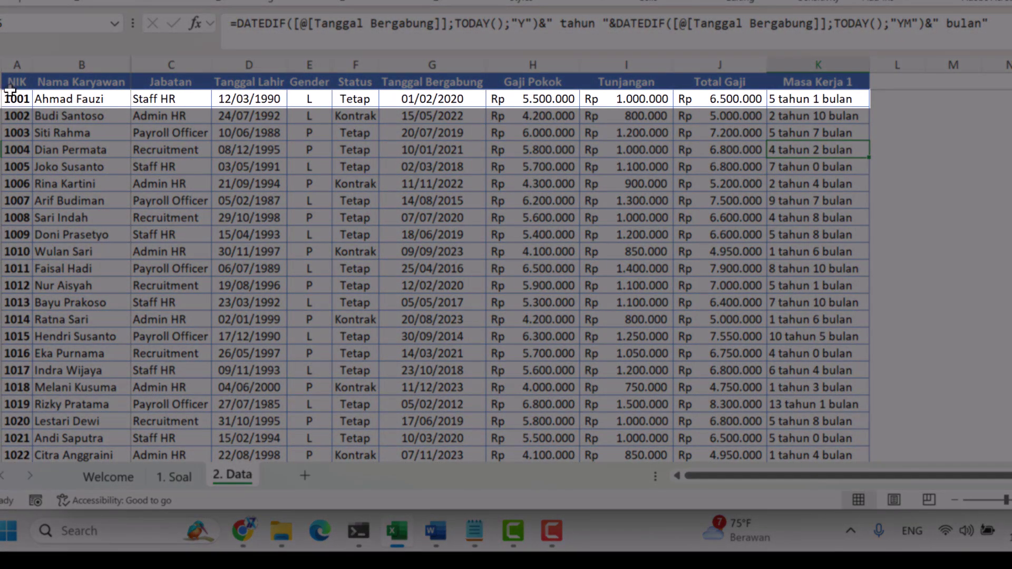
- Extend K2's formula with a copy of its months DATEDIF part, setting the interval of the copy to "MD" for days
click(465, 100)
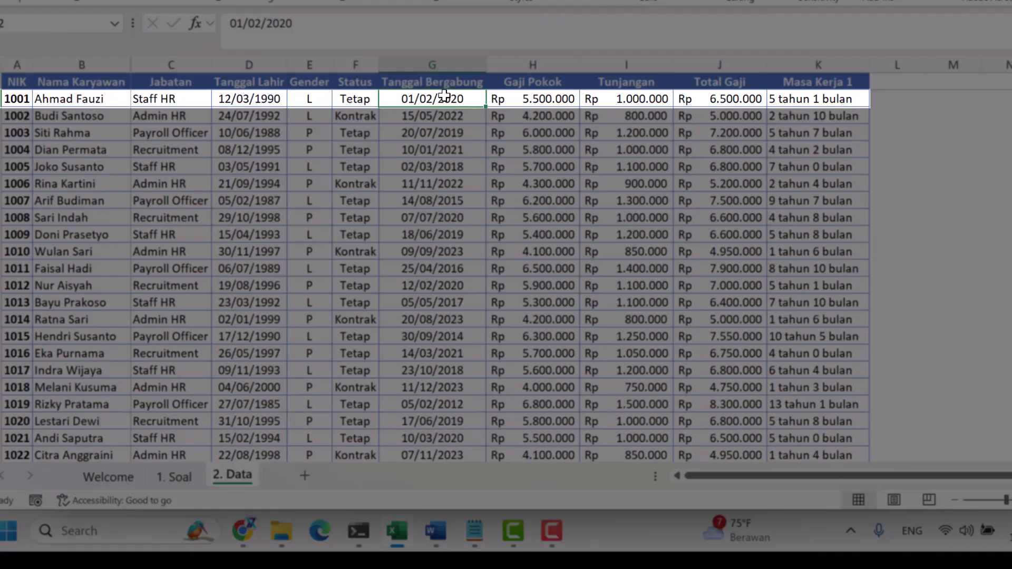
click(845, 100)
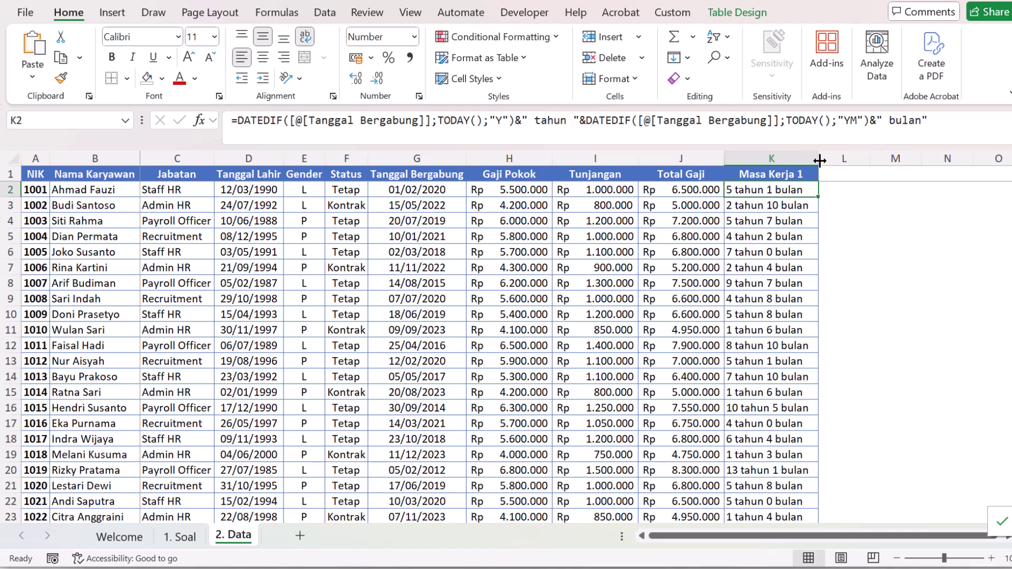
drag(869, 120, 924, 146)
key(ctrl+c)
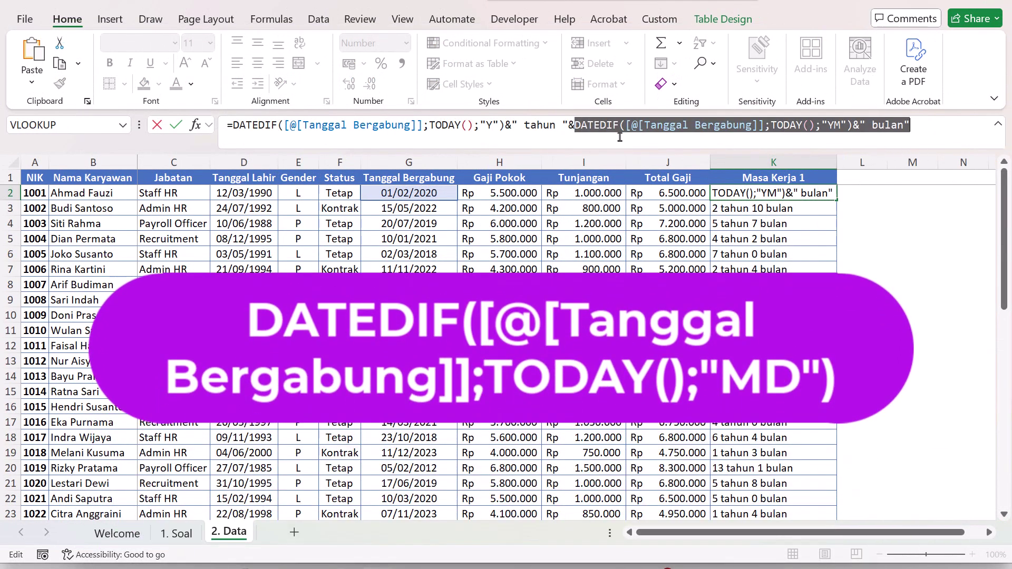
click(933, 131)
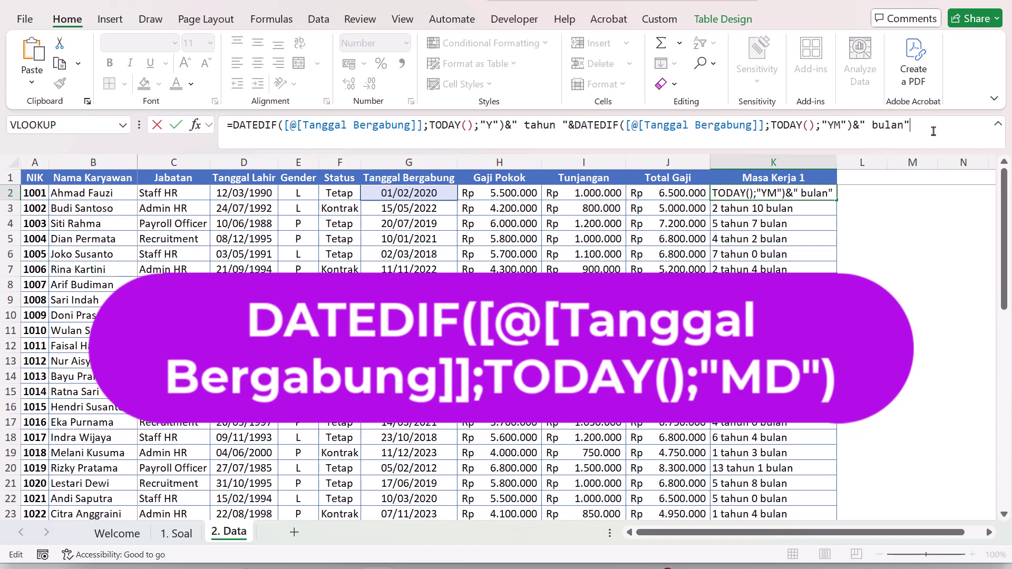
text(&)
key(ctrl+v)
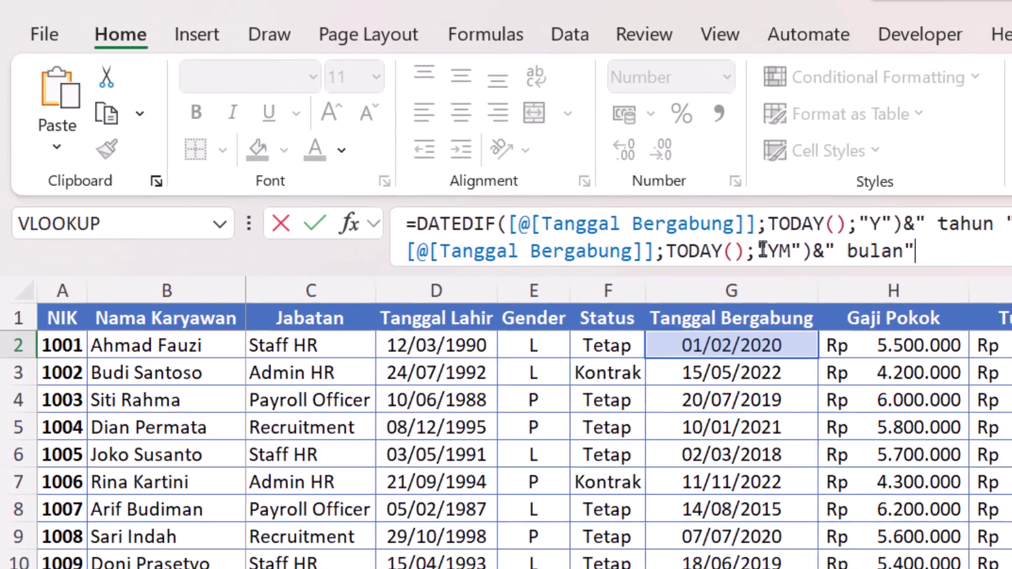
drag(429, 140, 442, 140)
text(MD)
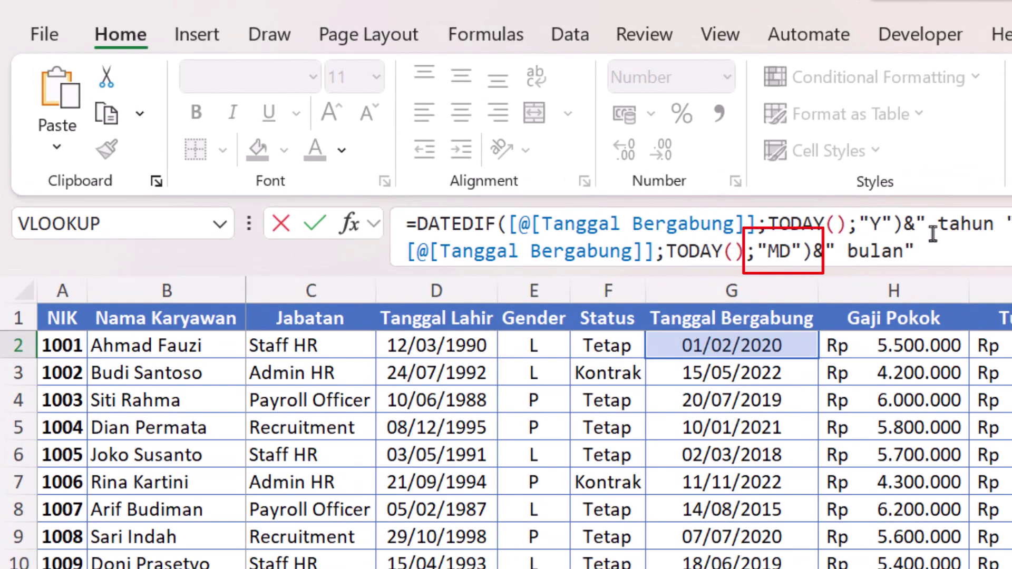
- Set the last unit in K2's formula to " hari" and add a space after "bulan" in the months part
drag(853, 252, 911, 254)
key(BackSpace)
key(BackSpace)
text(hari)
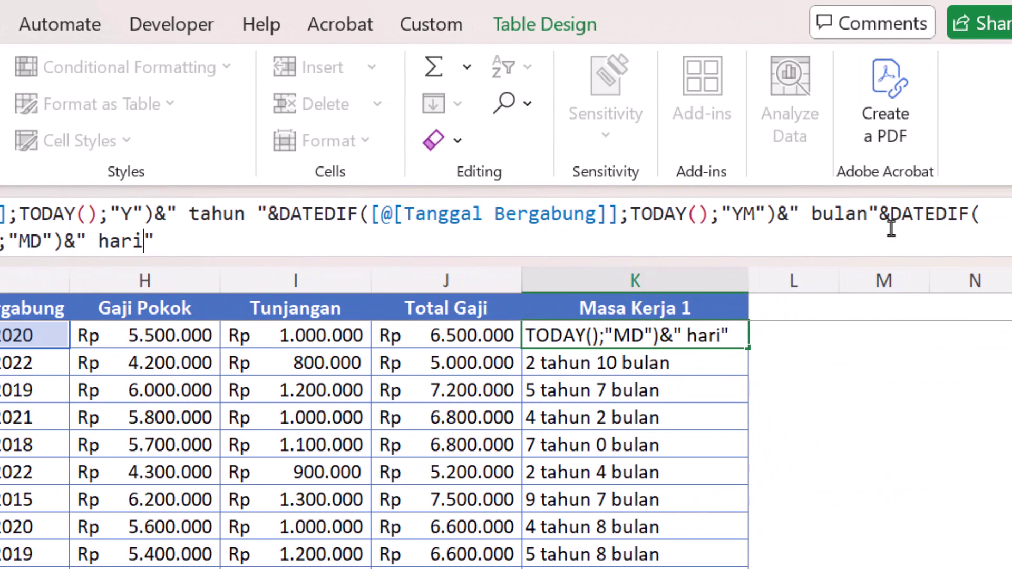
click(865, 224)
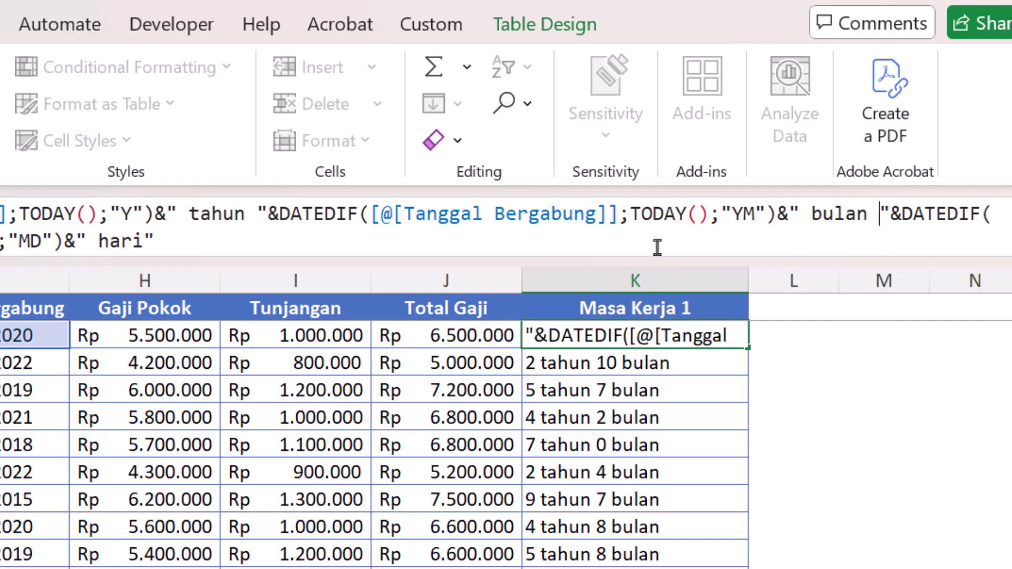
key(Return)
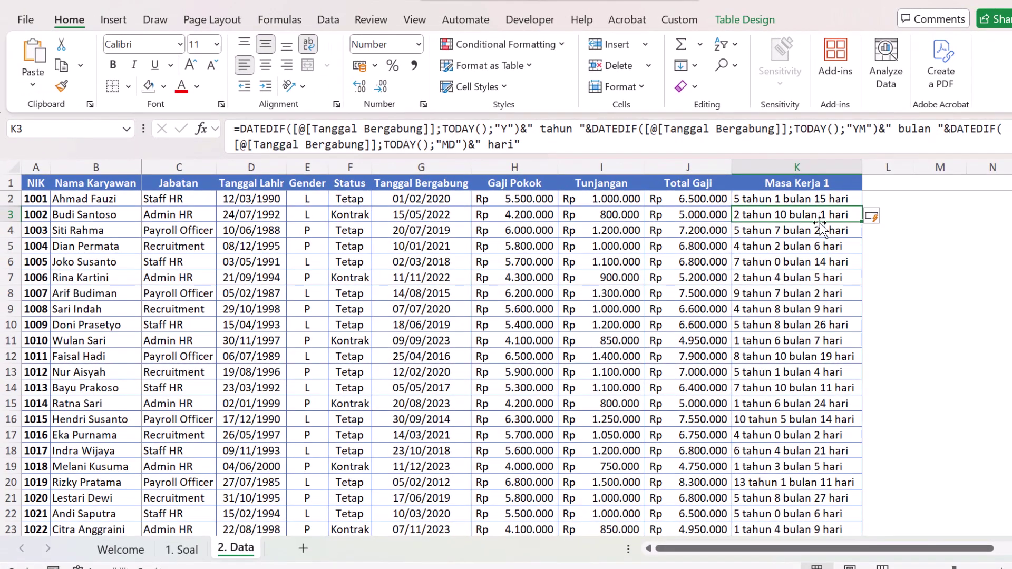
- Review the Masa Kerja 1 column and compare the first employee's joining date with the calculated years, months and days
click(830, 297)
scroll(822, 381, down, 1)
scroll(823, 381, up, 1)
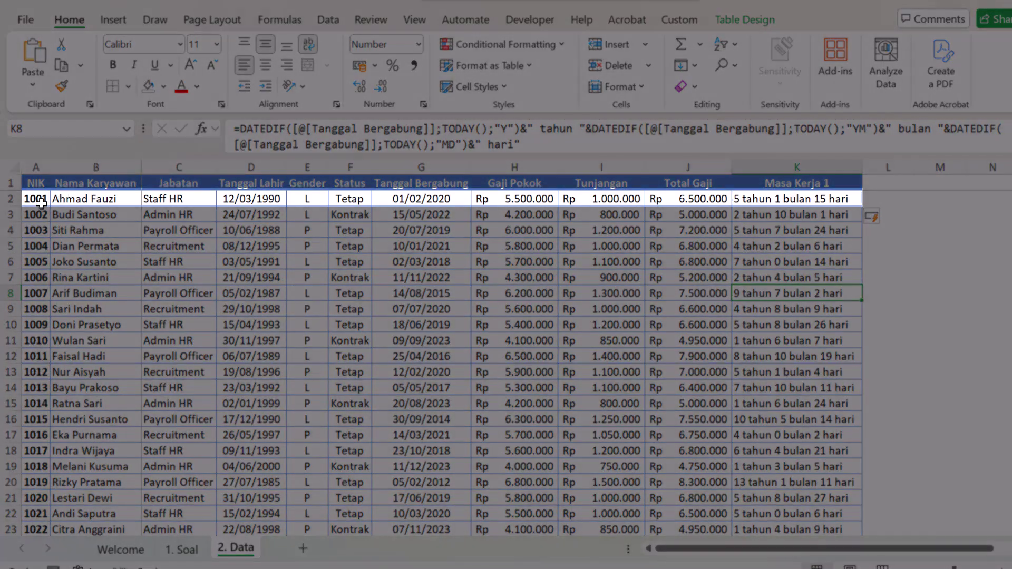
click(427, 198)
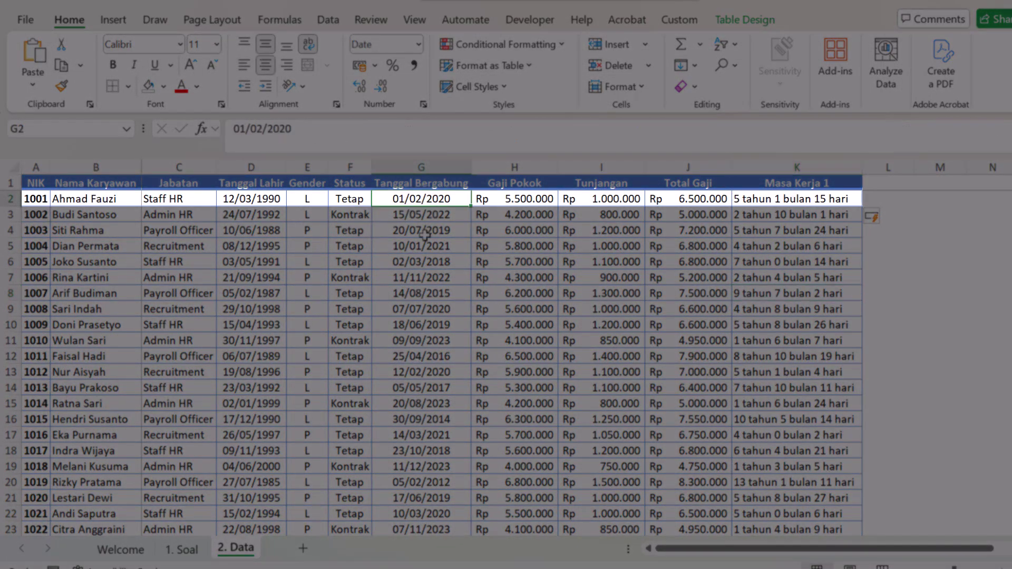
click(756, 213)
key(Up)
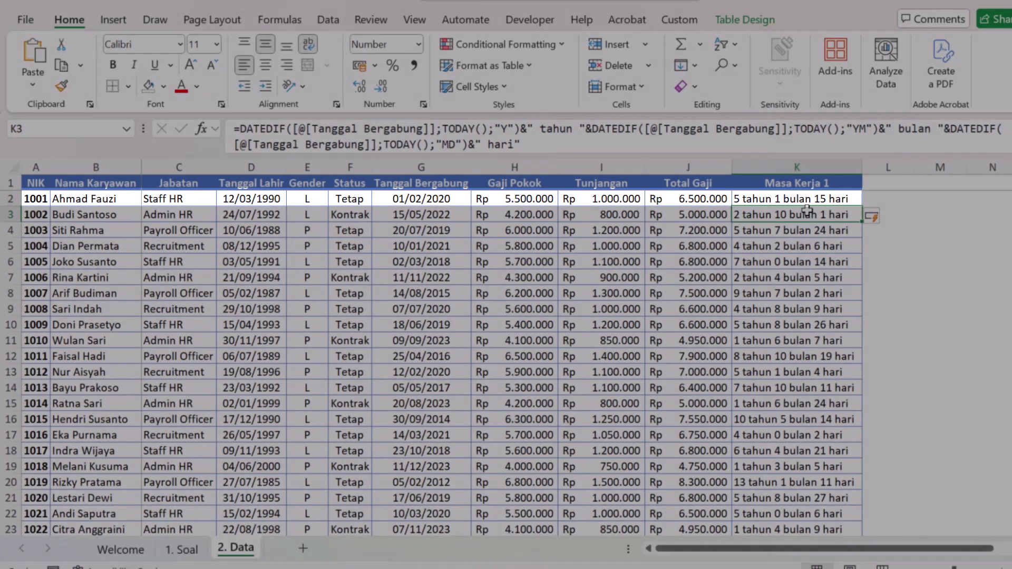
click(806, 210)
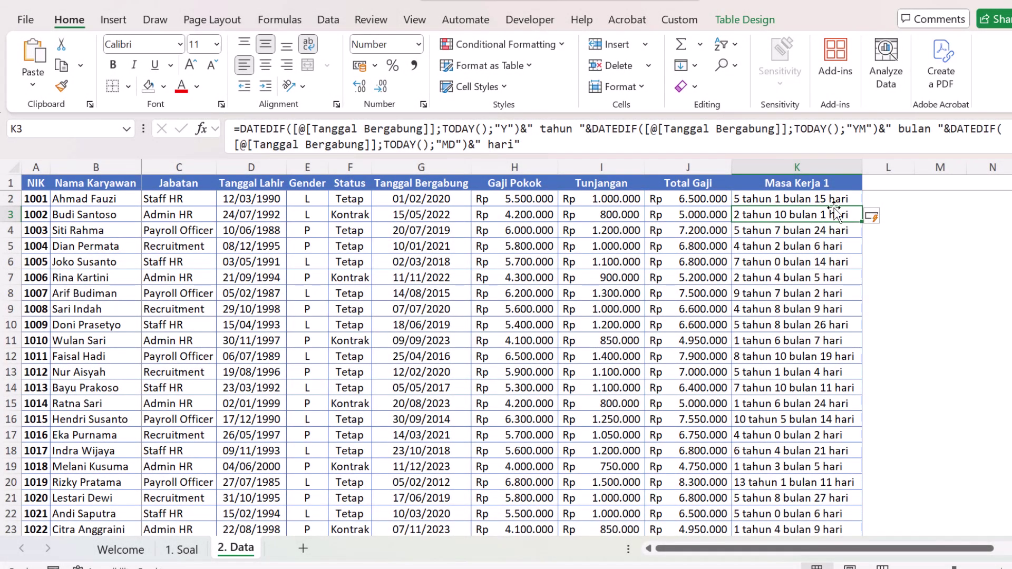
- Insert a table column to the right of Masa Kerja 1 and fit the header row's height to its contents
click(830, 182)
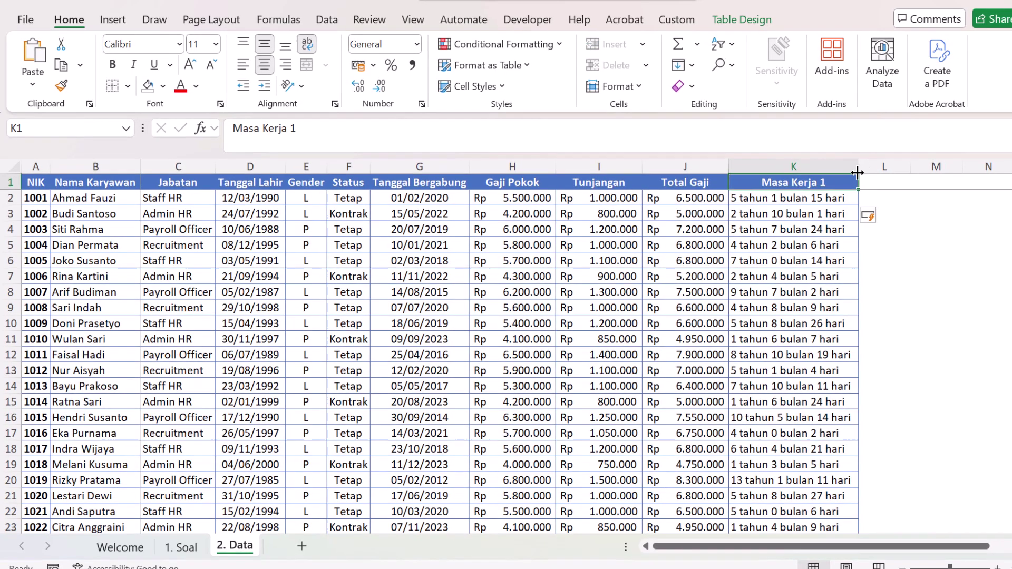
right_click(842, 181)
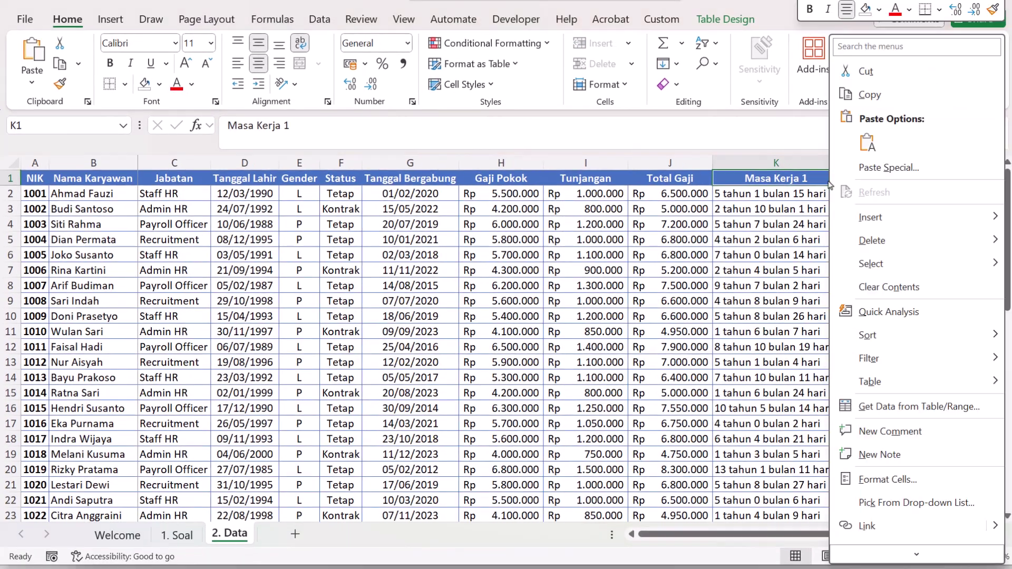
mouse_move(894, 222)
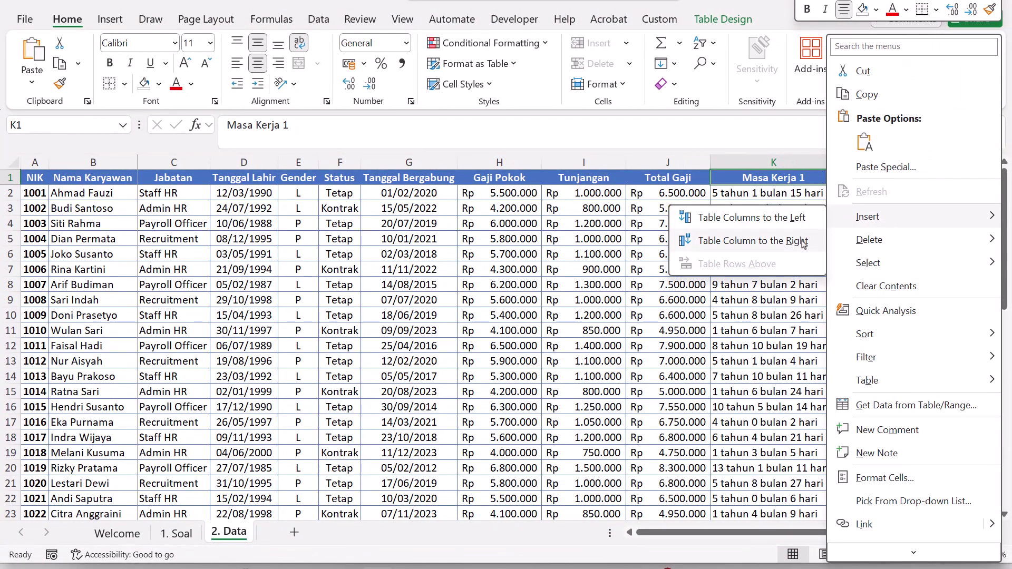
click(803, 241)
drag(882, 167, 936, 167)
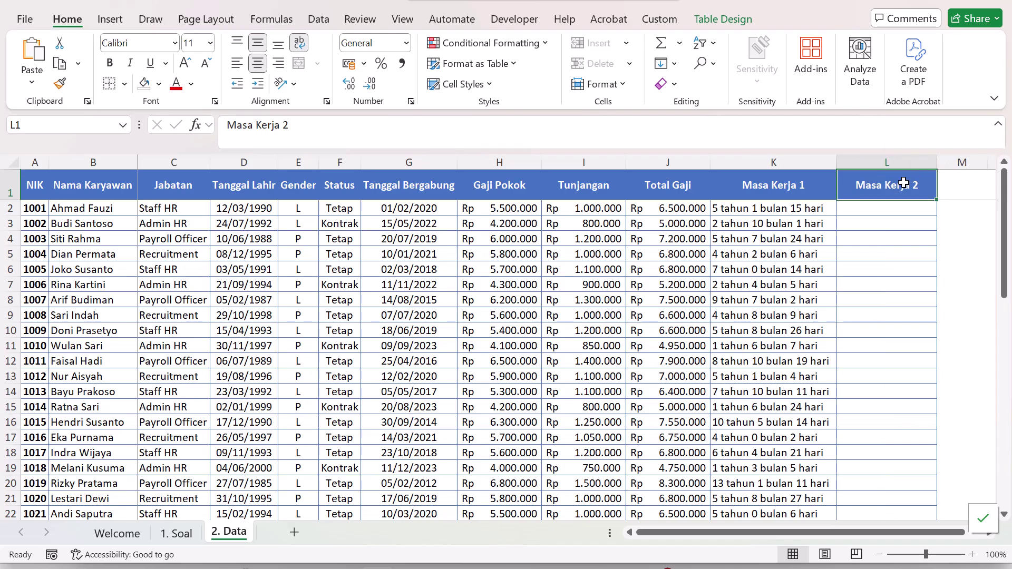
double_click(11, 200)
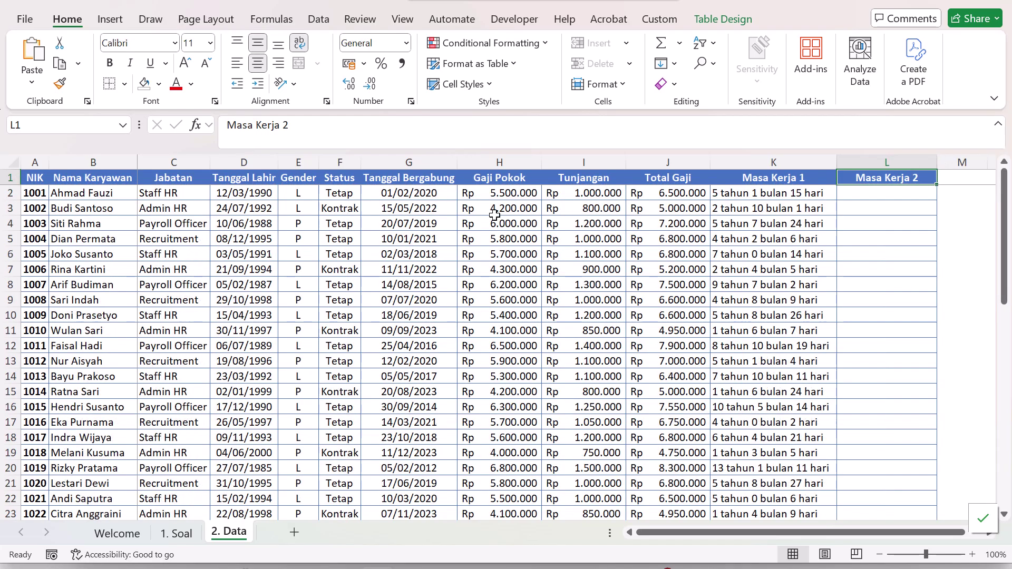
- Fit the Masa Kerja 1 column's width to its contents and narrow the new Masa Kerja 2 column
click(499, 208)
double_click(838, 156)
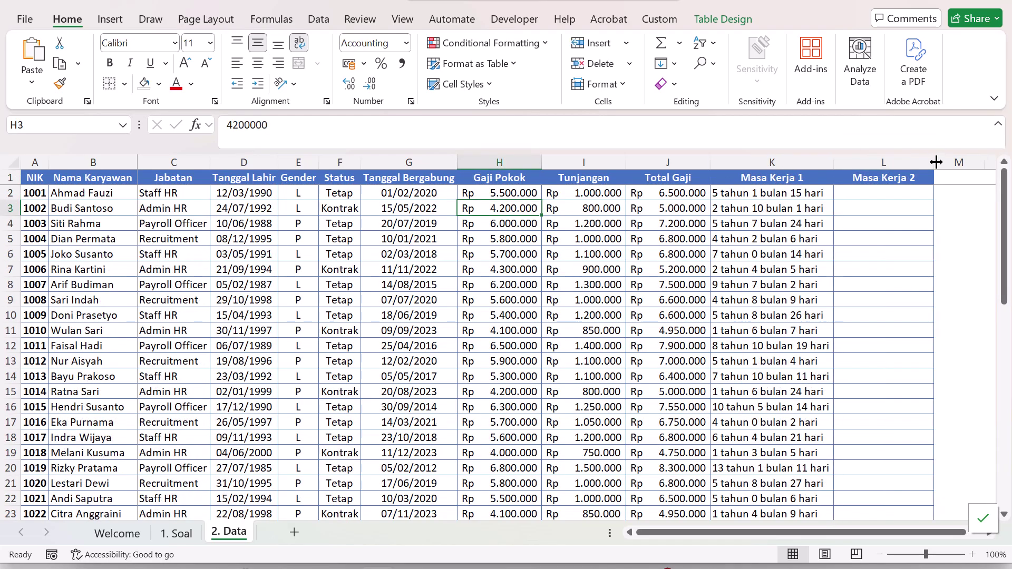
double_click(934, 162)
click(871, 200)
drag(902, 162, 922, 163)
- Fill the Masa Kerja 2 column from L2 with =YEARFRAC([@[Tanggal Bergabung]];TODAY();1)
text(=)
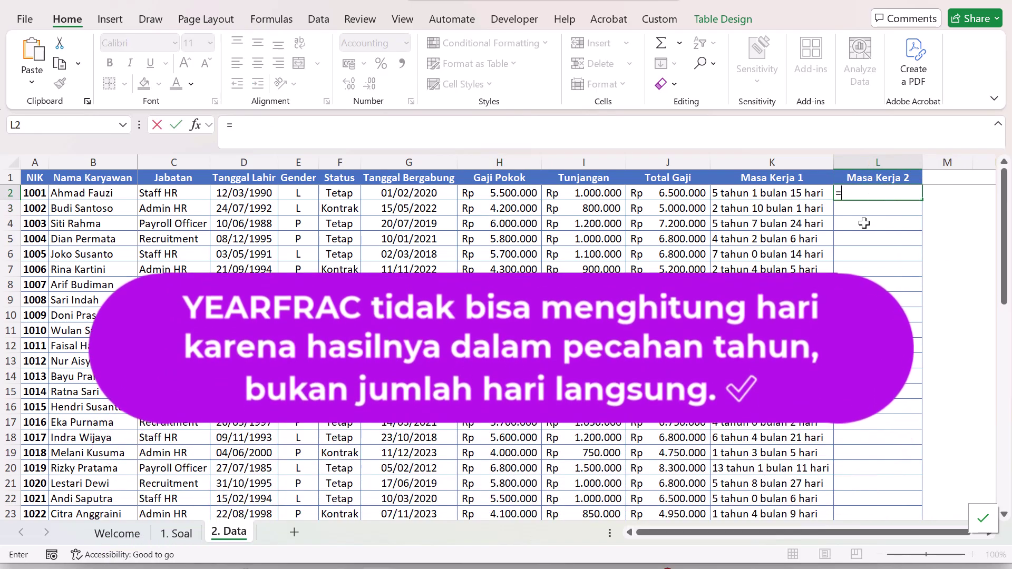
text(yearf)
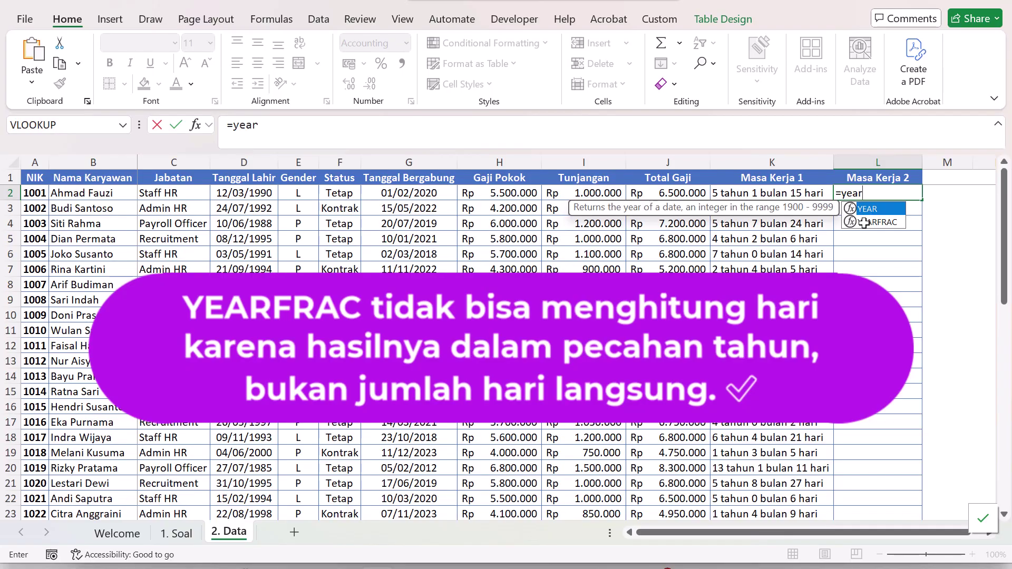
key(Tab)
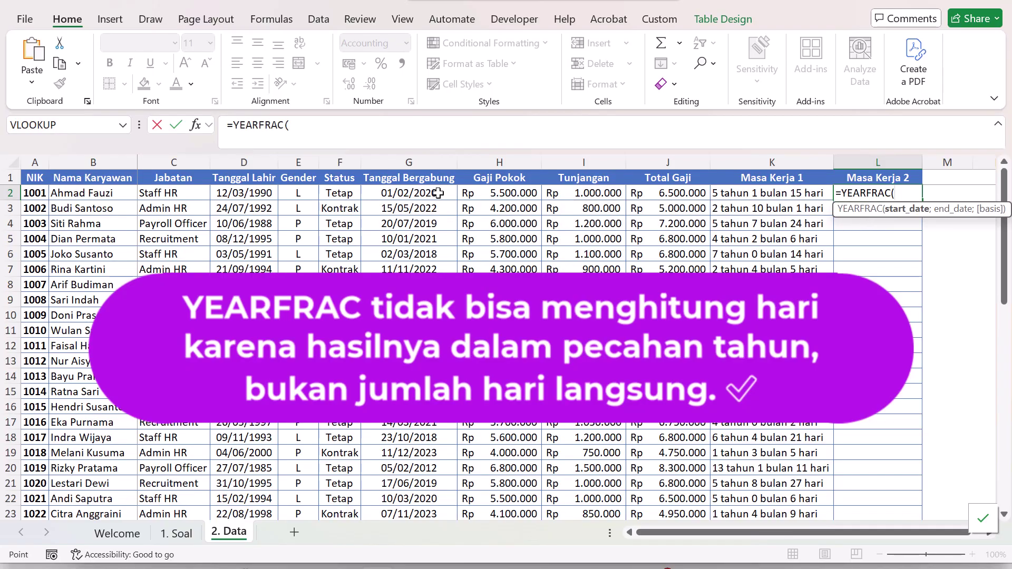
click(436, 195)
text(;)
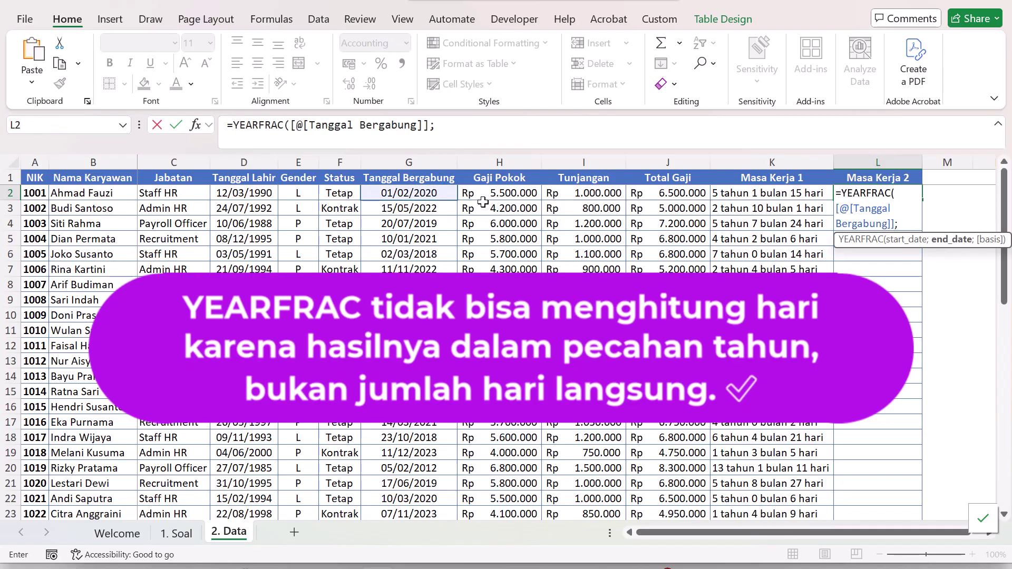
text(todau()
key(BackSpace)
key(BackSpace)
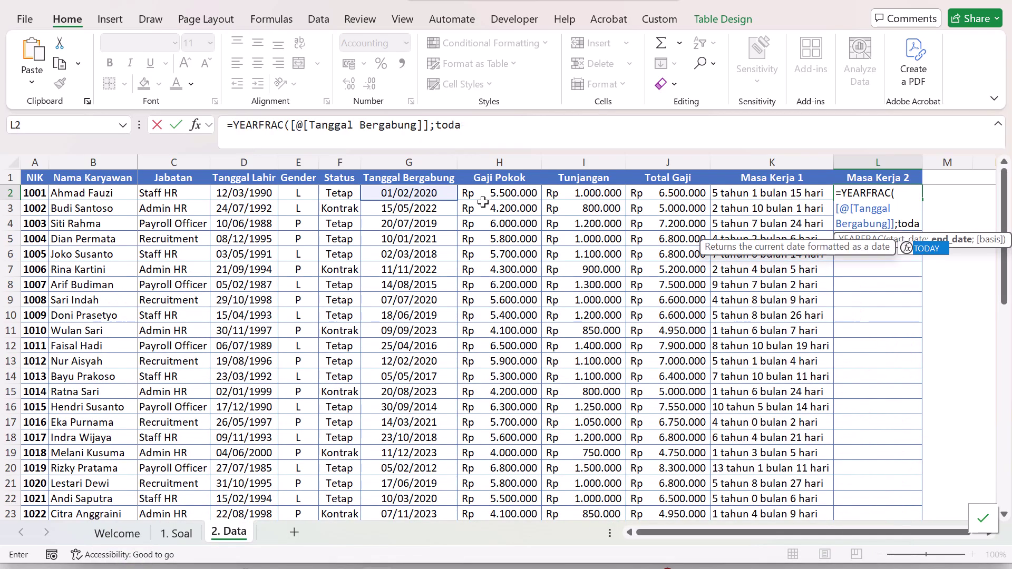
text(y())
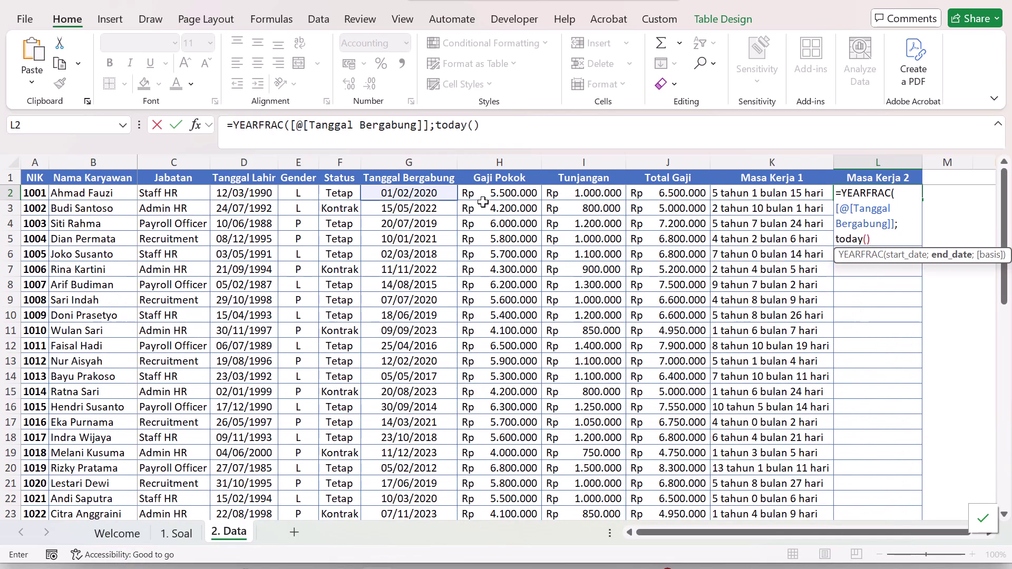
text(;1))
key(Return)
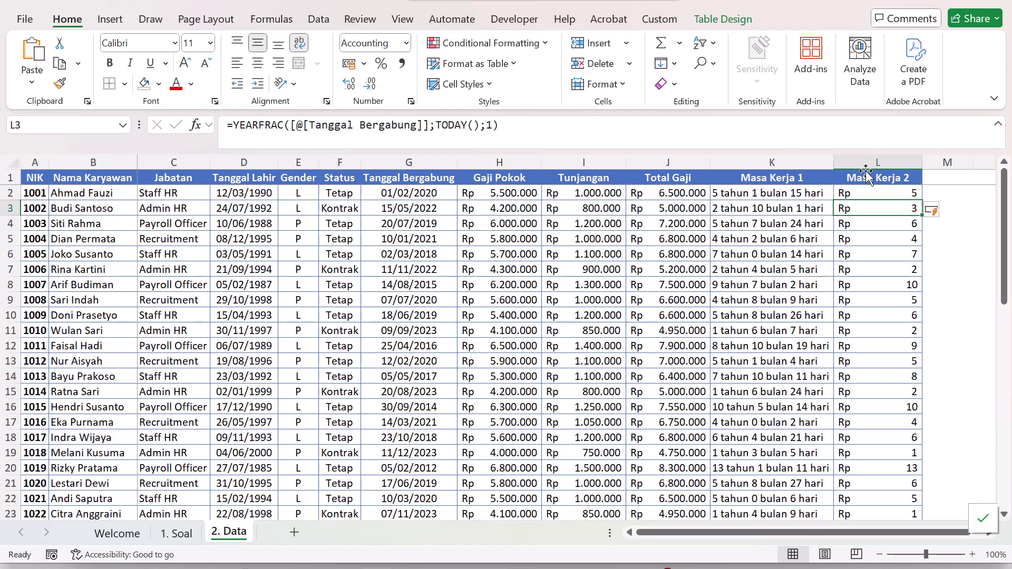
- Change the number format of the Masa Kerja 2 column's data from Accounting to Number
click(867, 168)
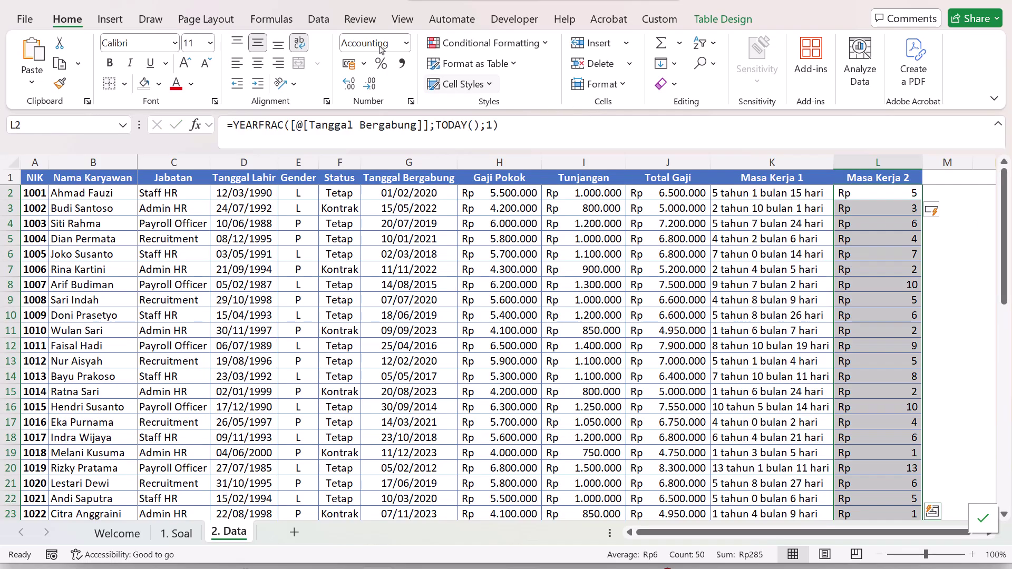
click(407, 42)
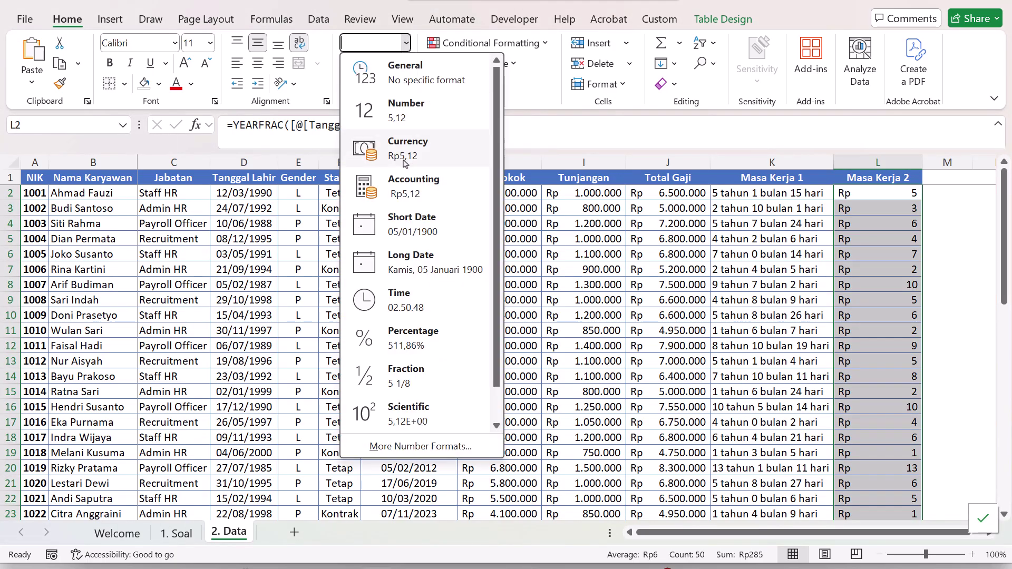
click(417, 110)
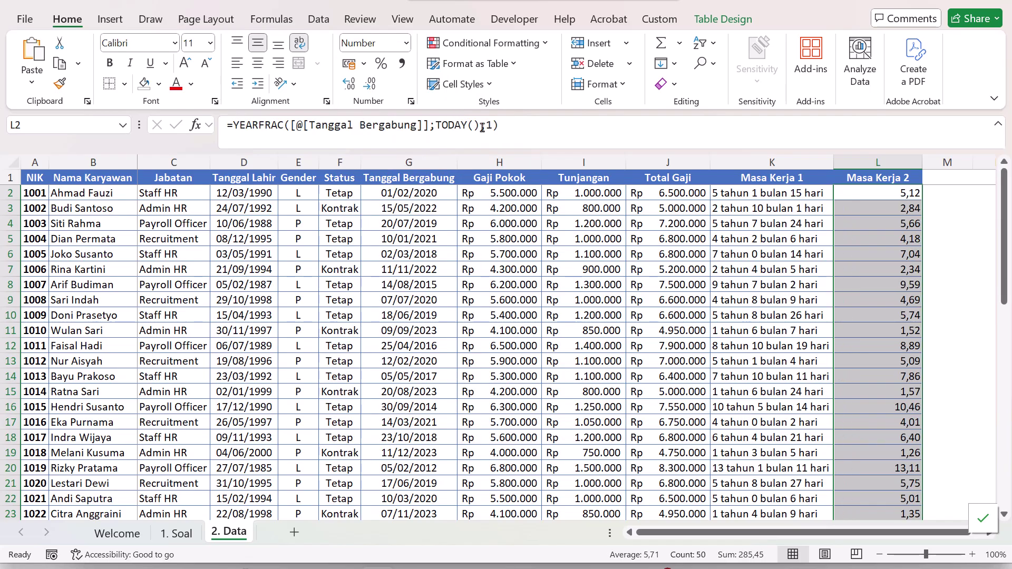
- Examine the fractional-year results in the first rows of Masa Kerja 2 against the Masa Kerja 1 values
click(896, 193)
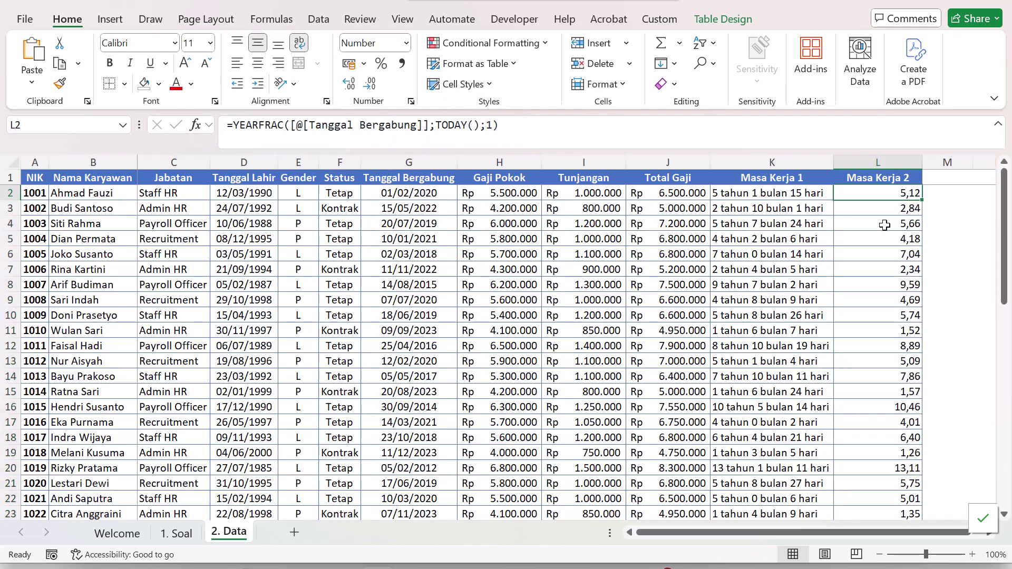
key(Up)
key(Down)
key(Down)
key(Down)
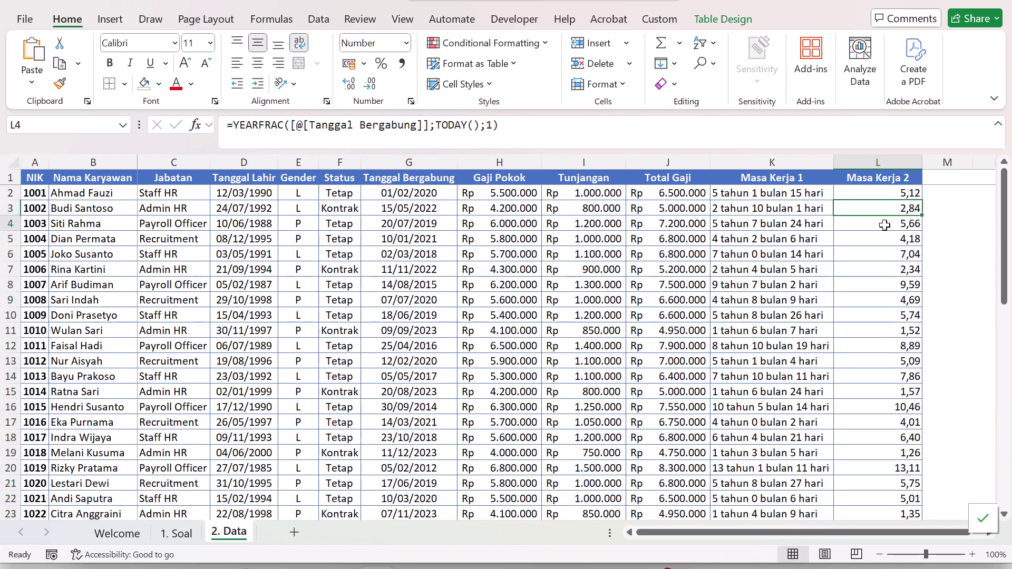
key(Up)
key(Up)
key(Up)
key(Down)
key(Down)
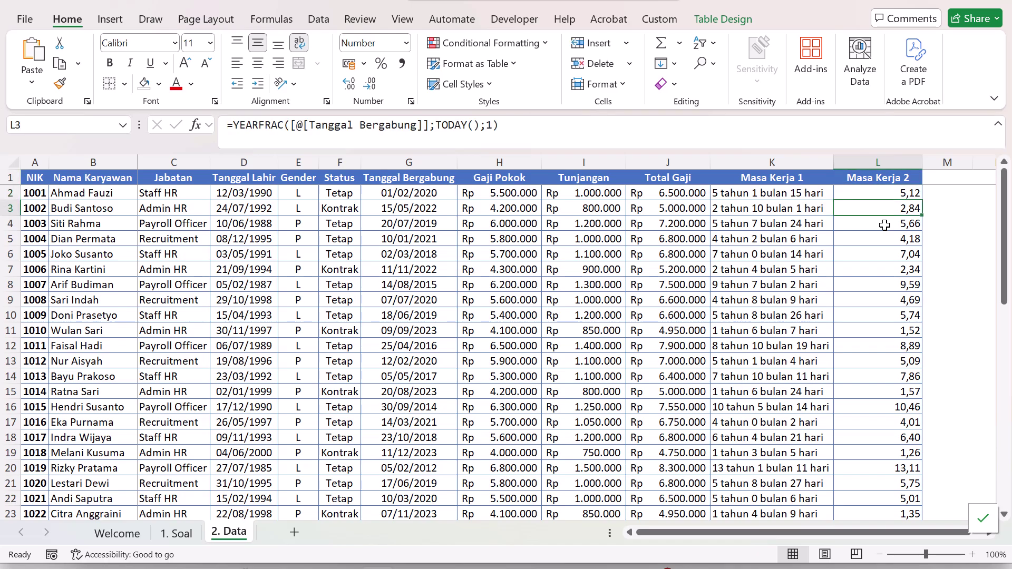
key(Down)
key(Down)
key(Up)
key(Up)
key(Up)
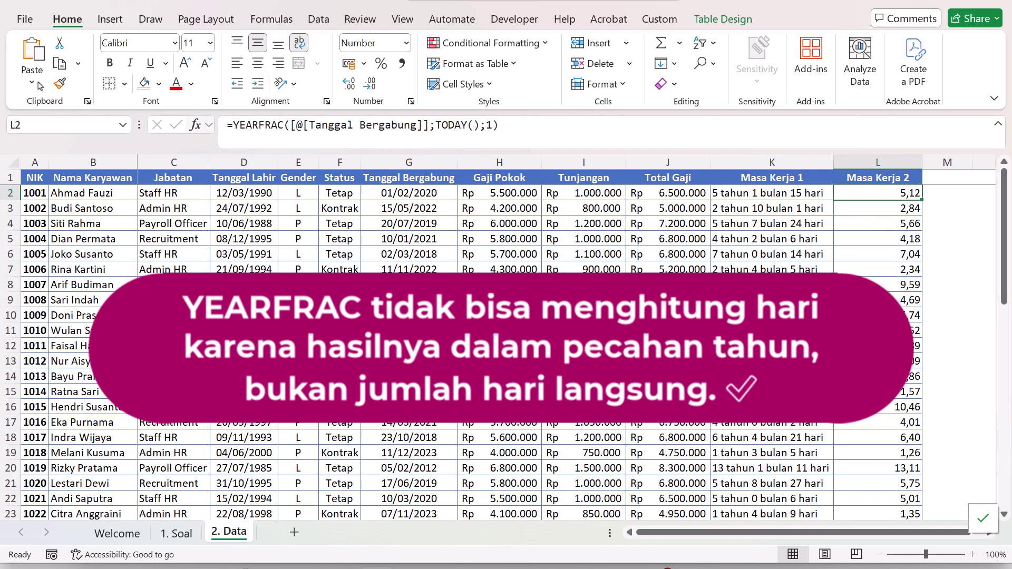
- Wrap the YEARFRAC formula in L2 in INT so Masa Kerja 2 is rounded down to whole years
click(232, 125)
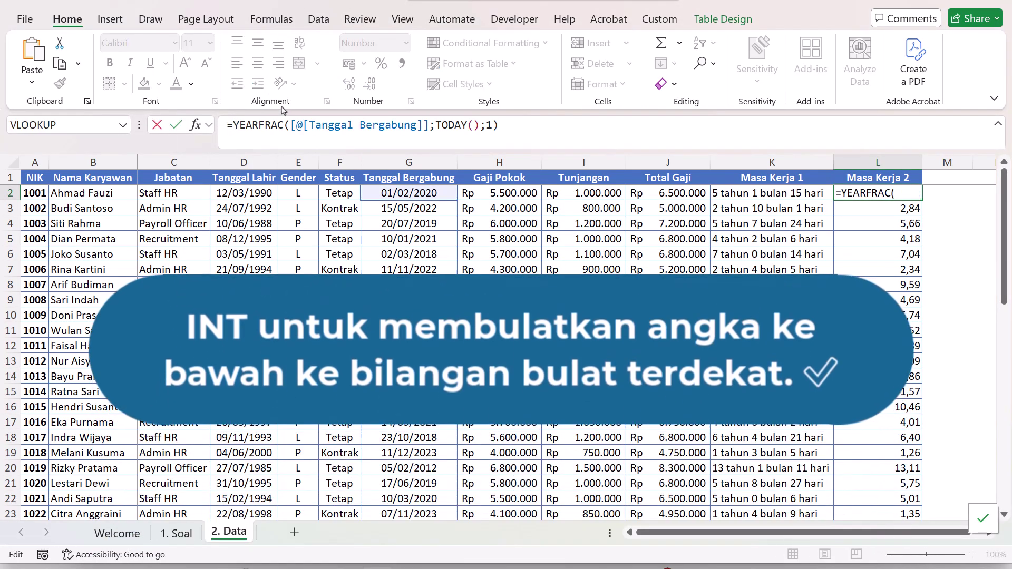
text(INT()
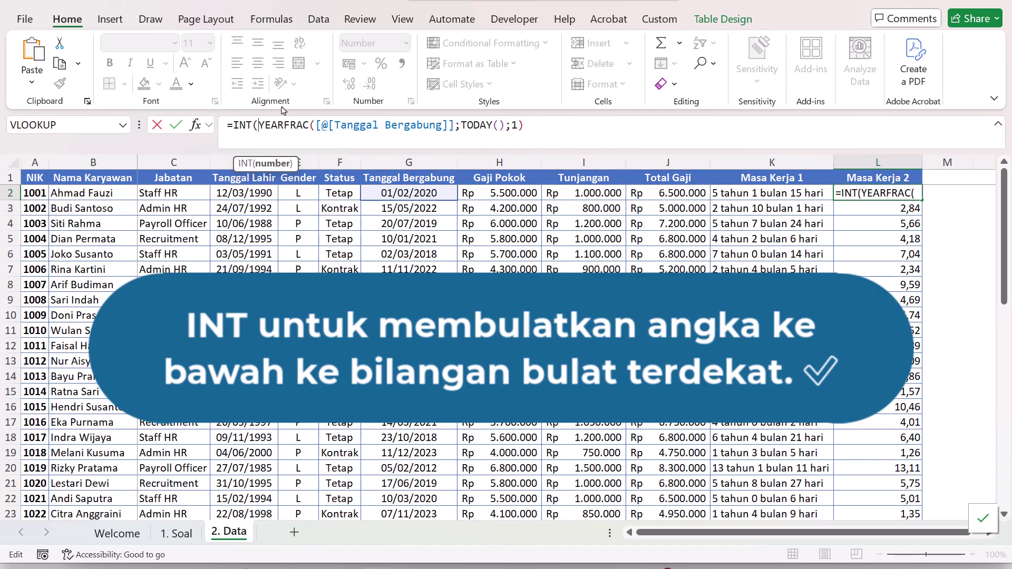
click(609, 129)
text())
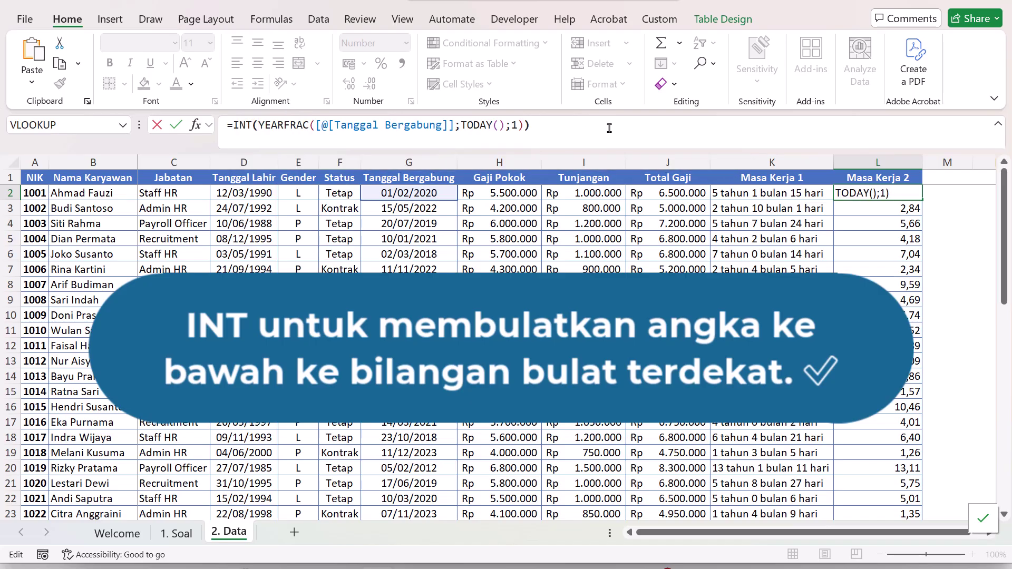
key(Return)
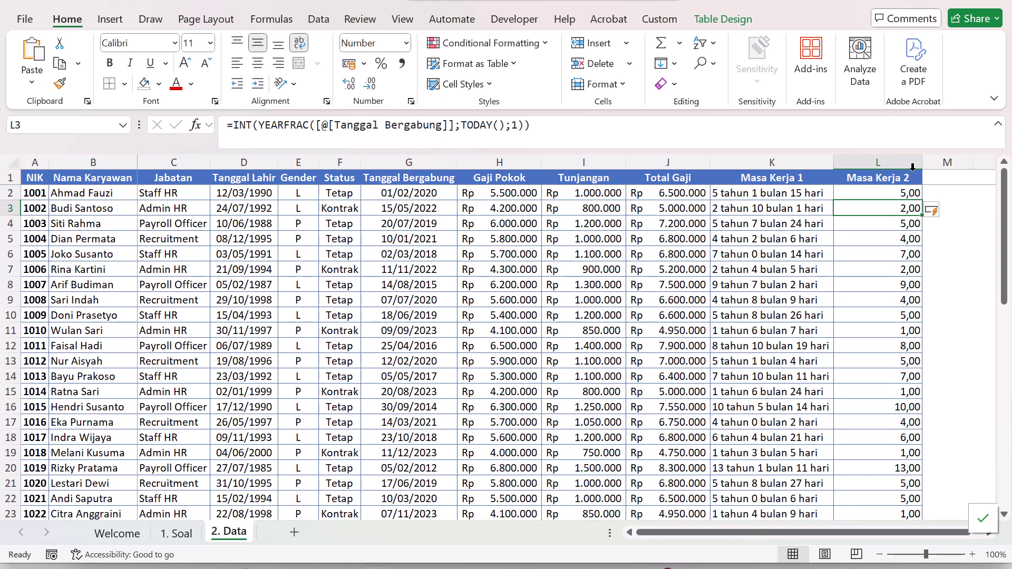
- Remove both decimal places from the Masa Kerja 2 column's values
click(913, 175)
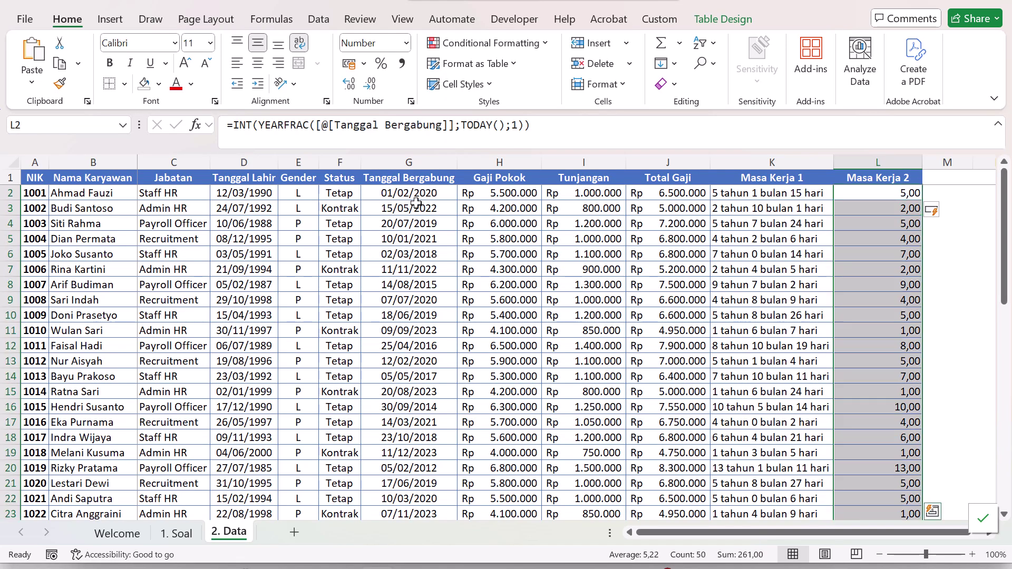
click(371, 89)
click(371, 90)
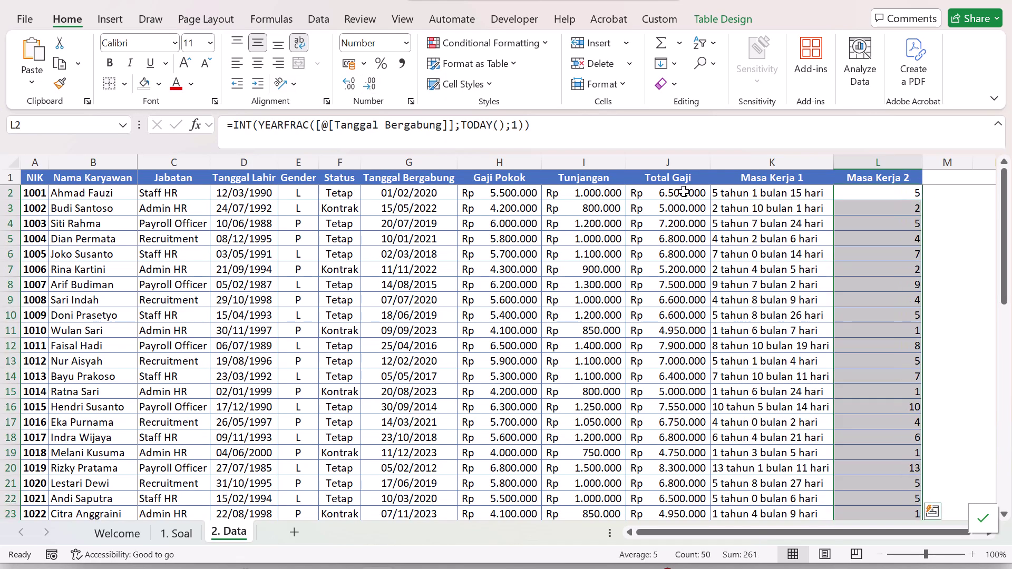
- Append &" tahun" to the end of L2's INT and YEARFRAC formula to add the year unit
click(900, 195)
click(554, 129)
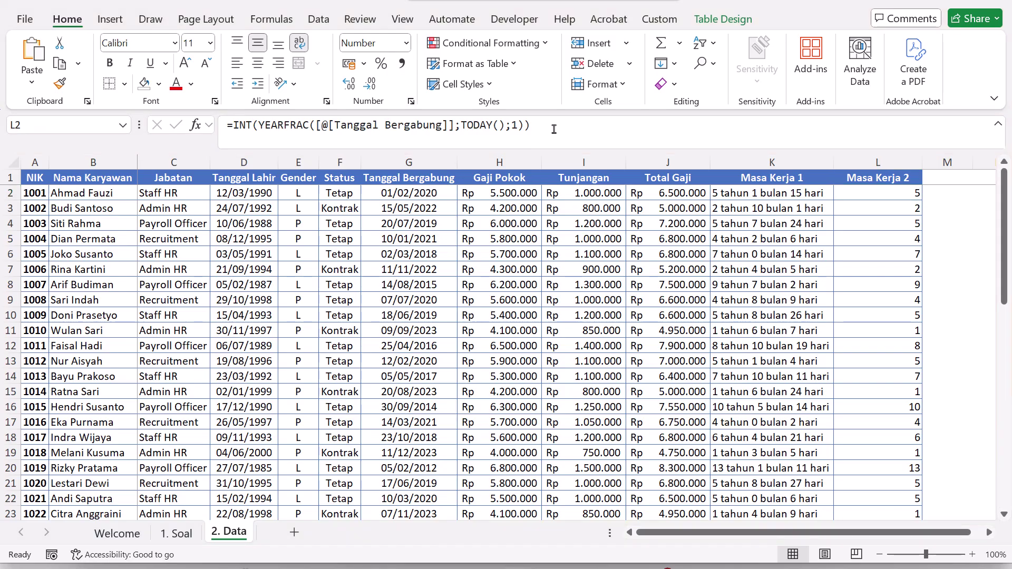
text(&)
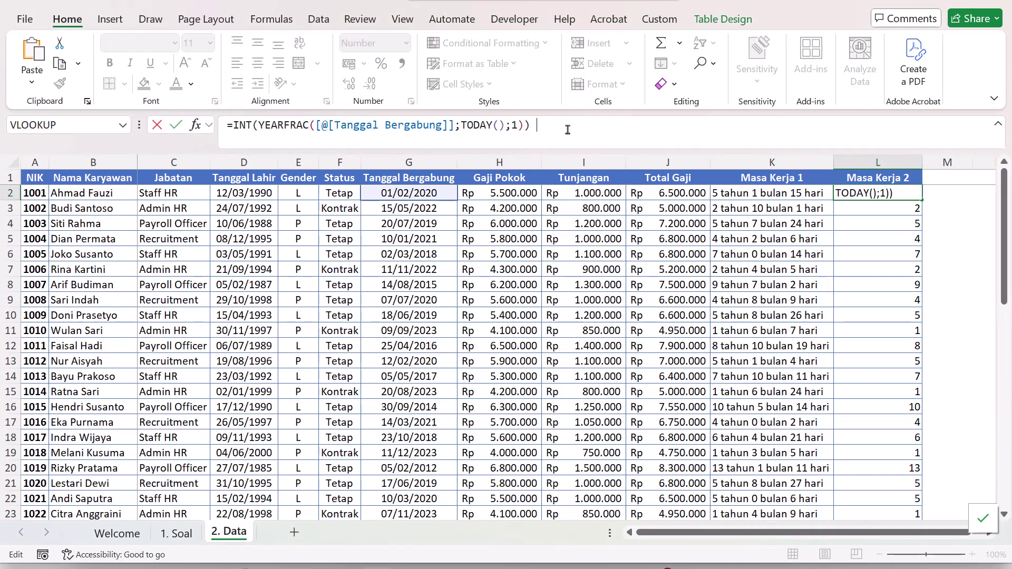
key(BackSpace)
key(BackSpace)
text(&data_karyaw)
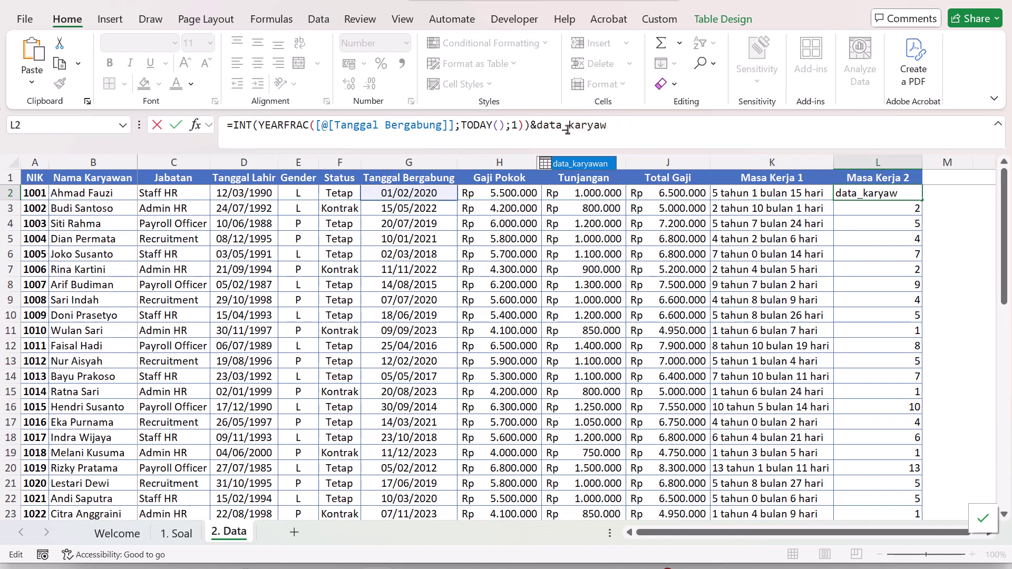
key(BackSpace)
key(BackSpace)
key(BackSpace)
key(BackSpace)
key(BackSpace)
key(BackSpace)
key(BackSpace)
key(BackSpace)
key(BackSpace)
key(BackSpace)
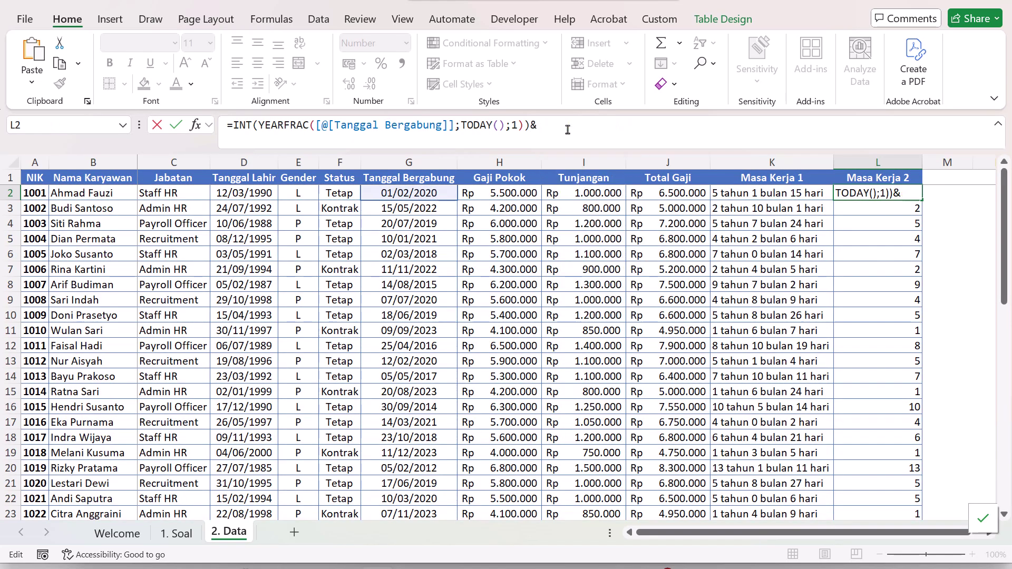
text("" hatun)
key(BackSpace)
key(BackSpace)
key(BackSpace)
text(tahun")
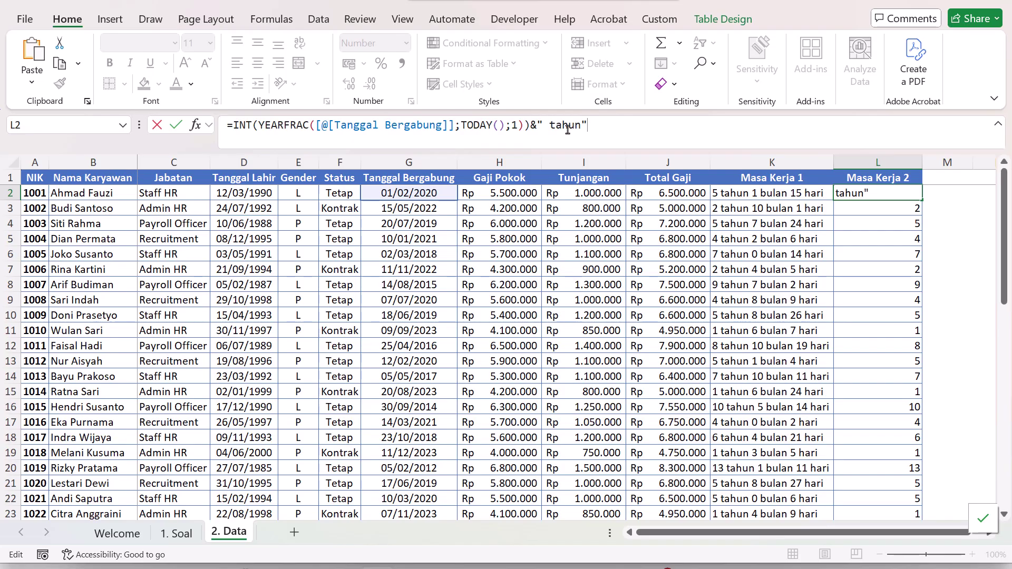
key(Return)
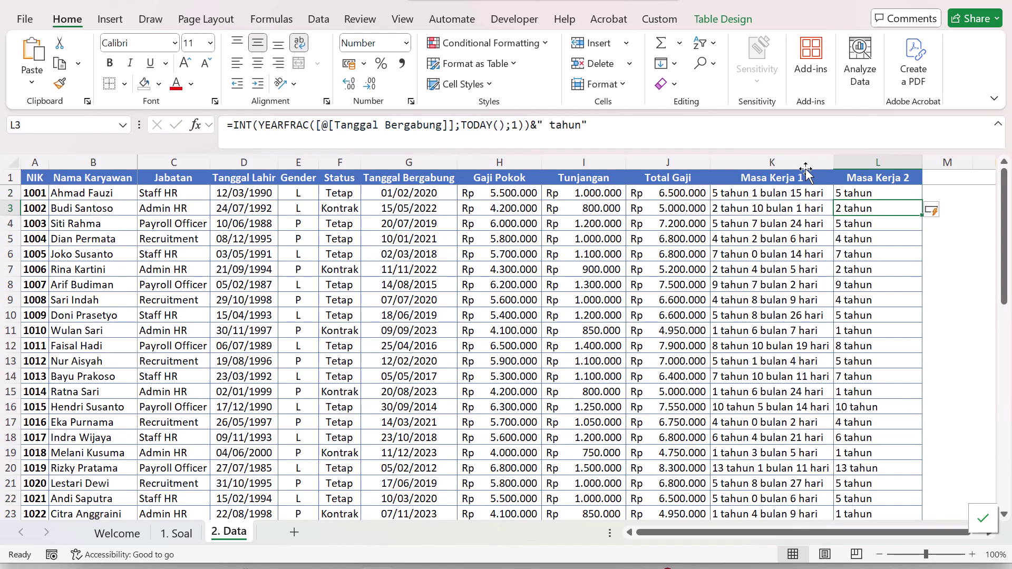
- Left-align the data cells of the Masa Kerja 2 column, leaving out the header
click(843, 171)
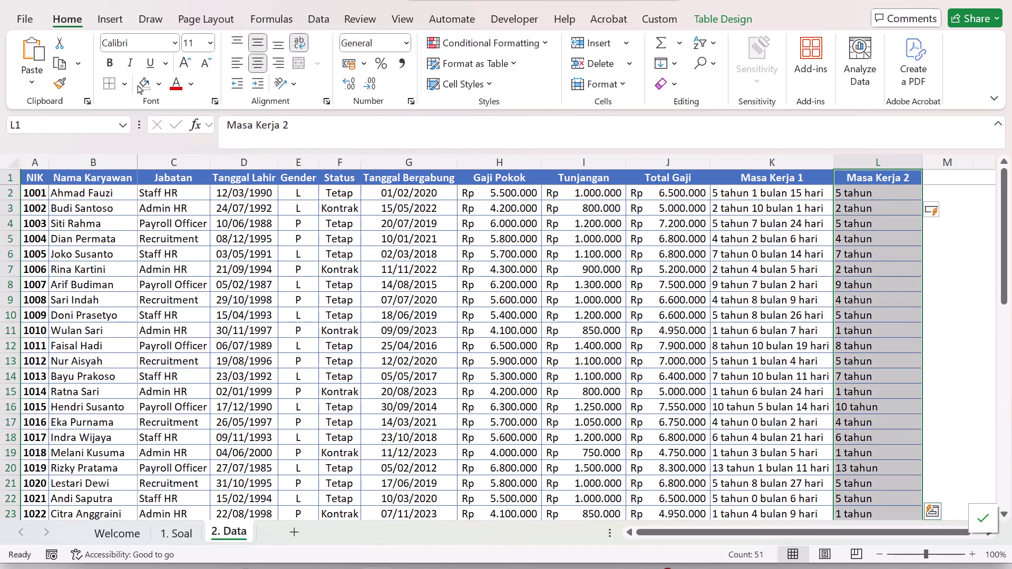
click(852, 172)
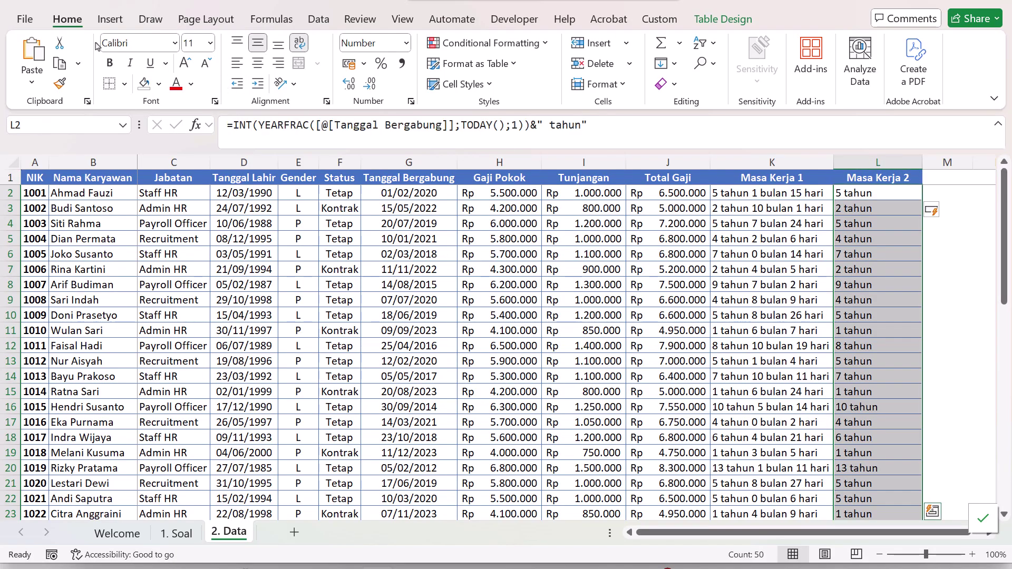
key(alt+Tab)
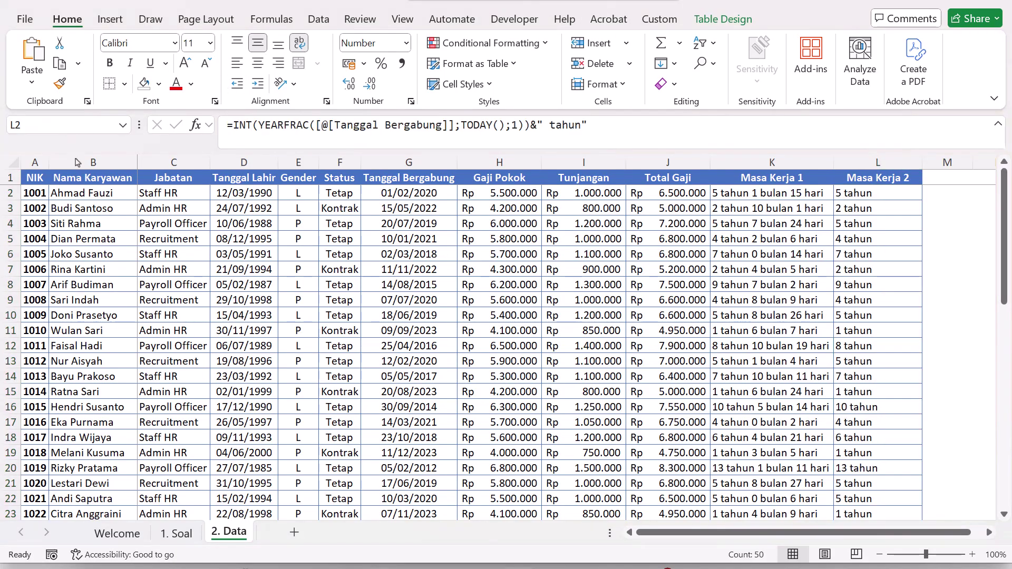
click(244, 67)
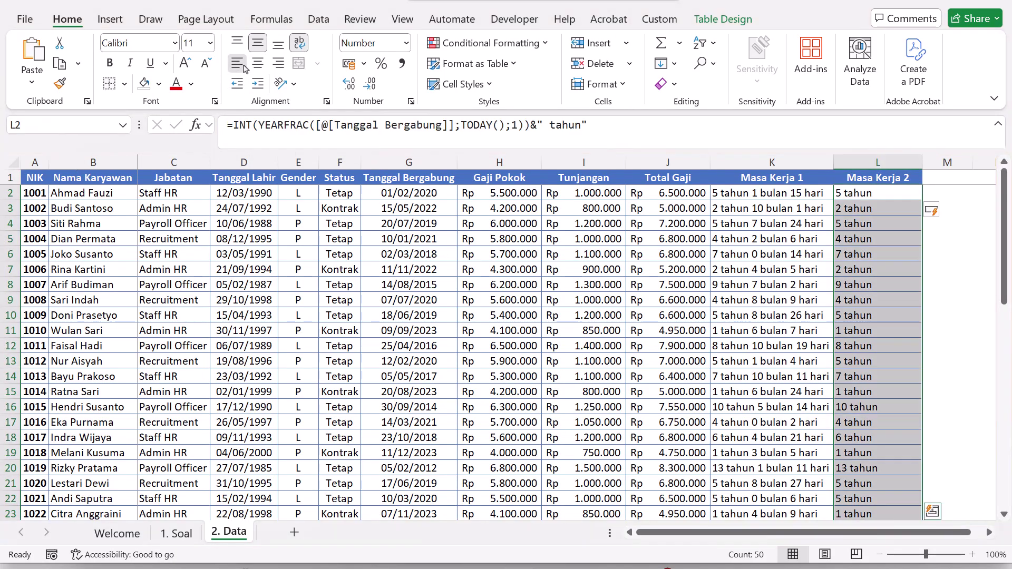
- Extend L2's formula with &INT((YEARFRAC([@[Tanggal Bergabung]];TODAY();1) to start the remaining-months part
click(888, 196)
click(624, 128)
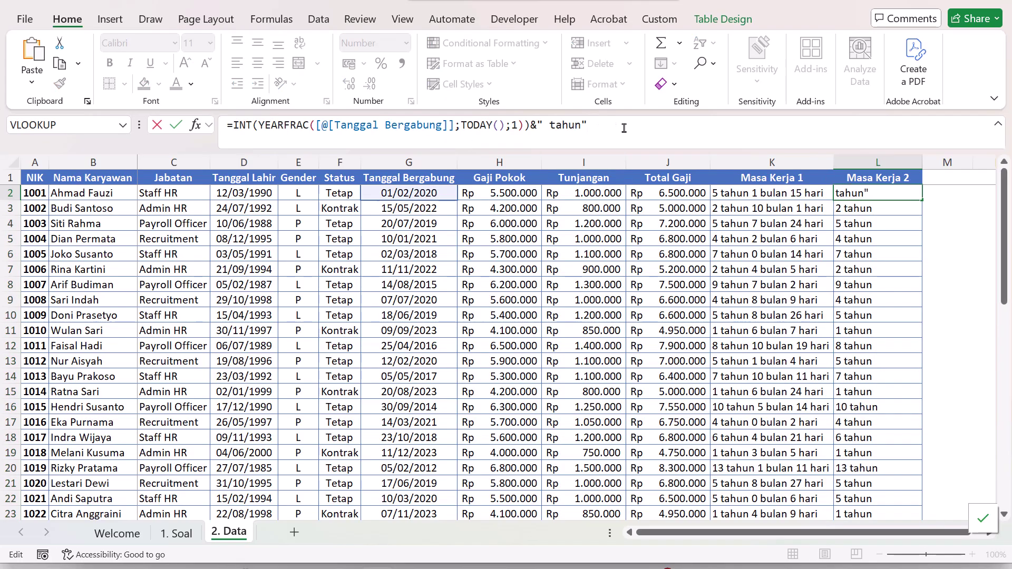
text(&INT)
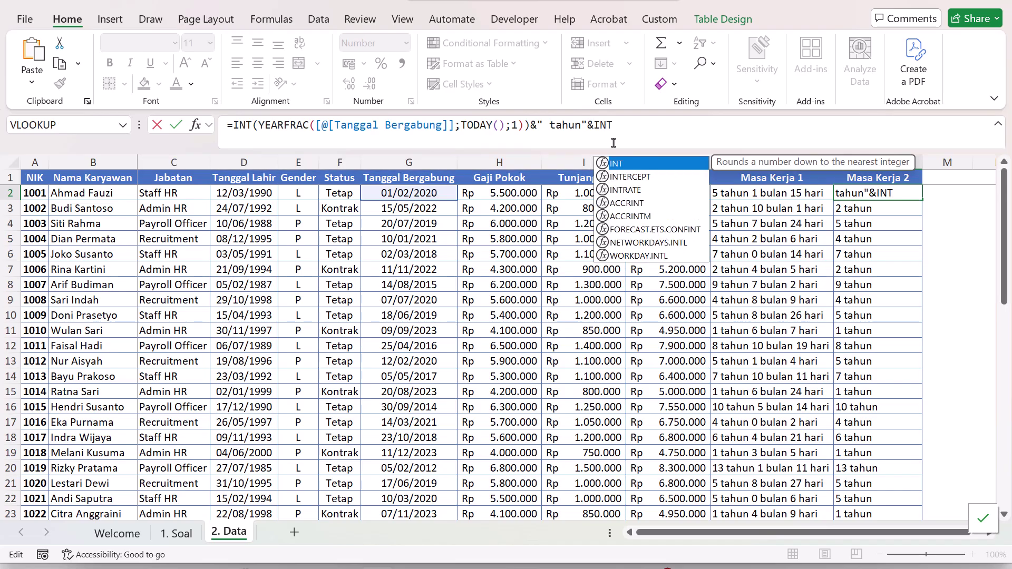
text((()
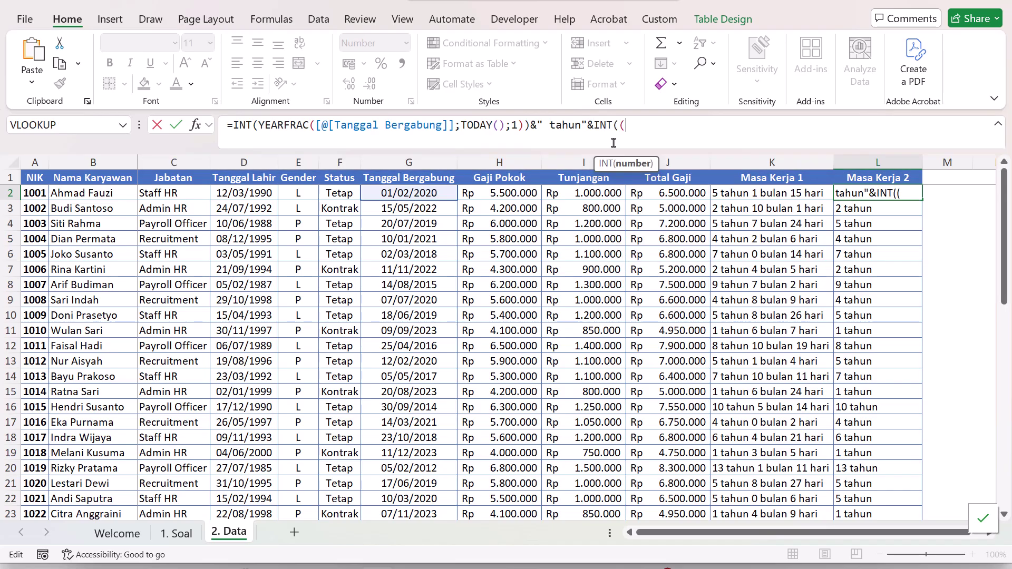
text((year)
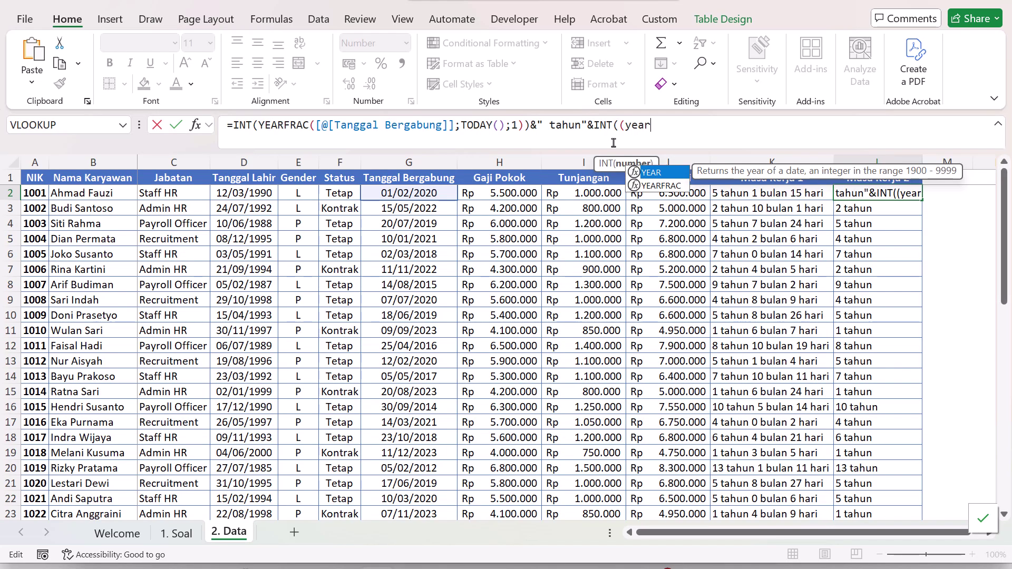
key(Down)
key(Tab)
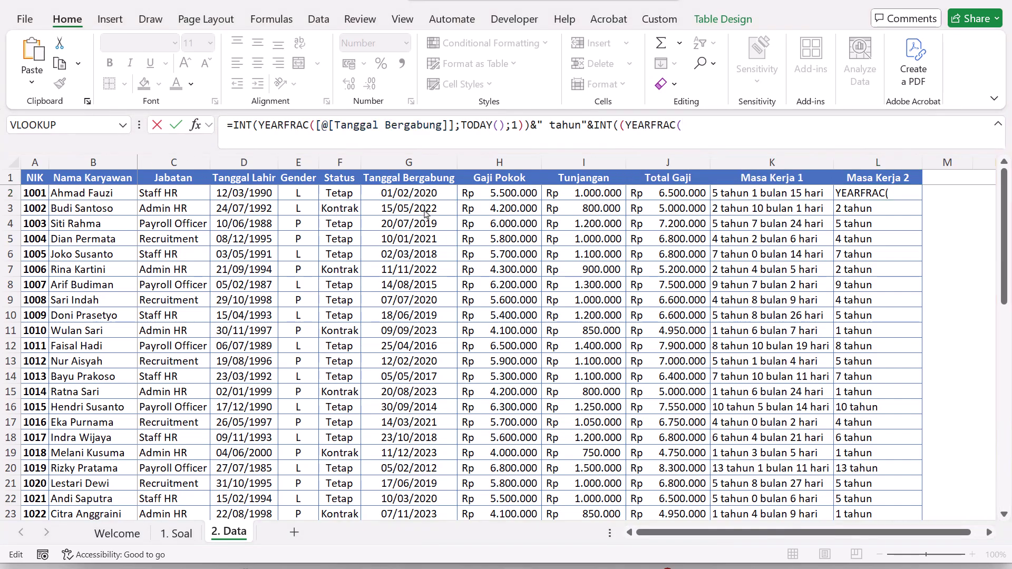
click(435, 190)
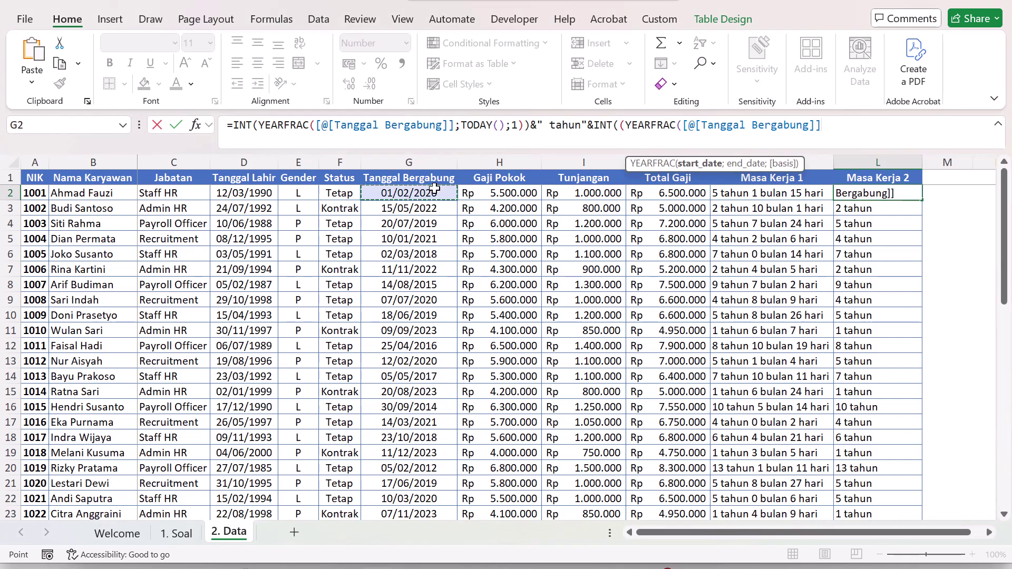
text(;)
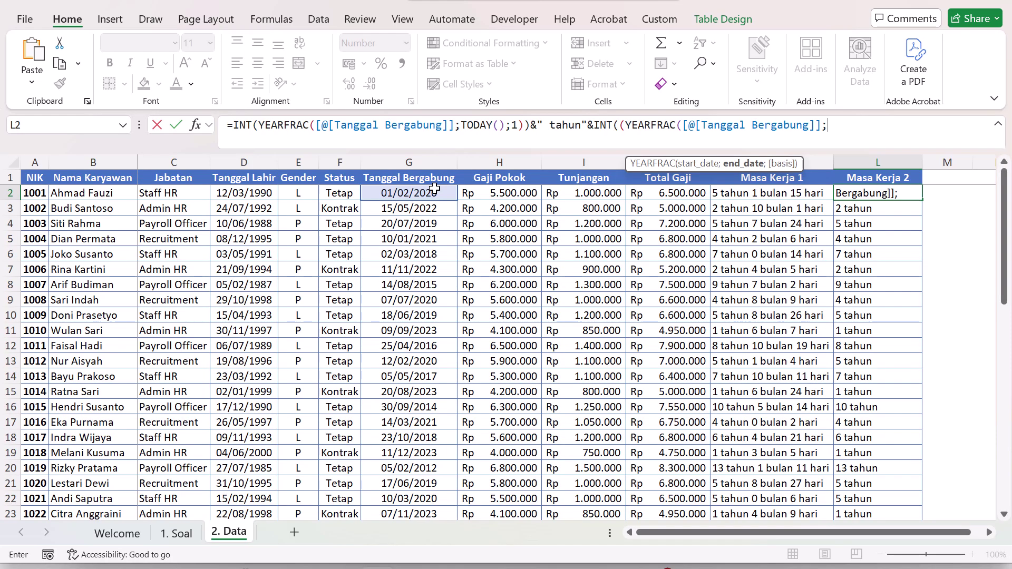
text(today())
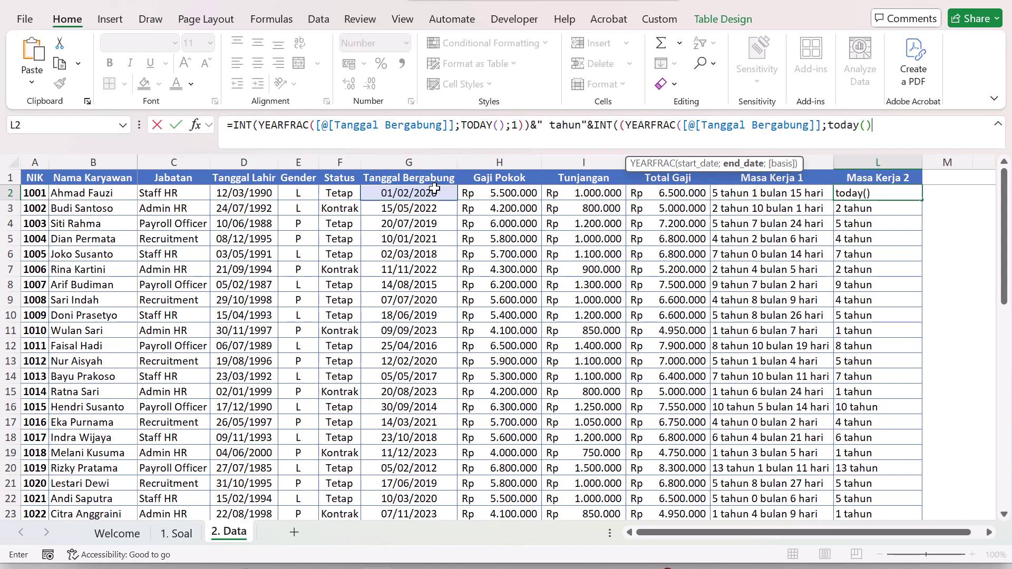
text(;1))
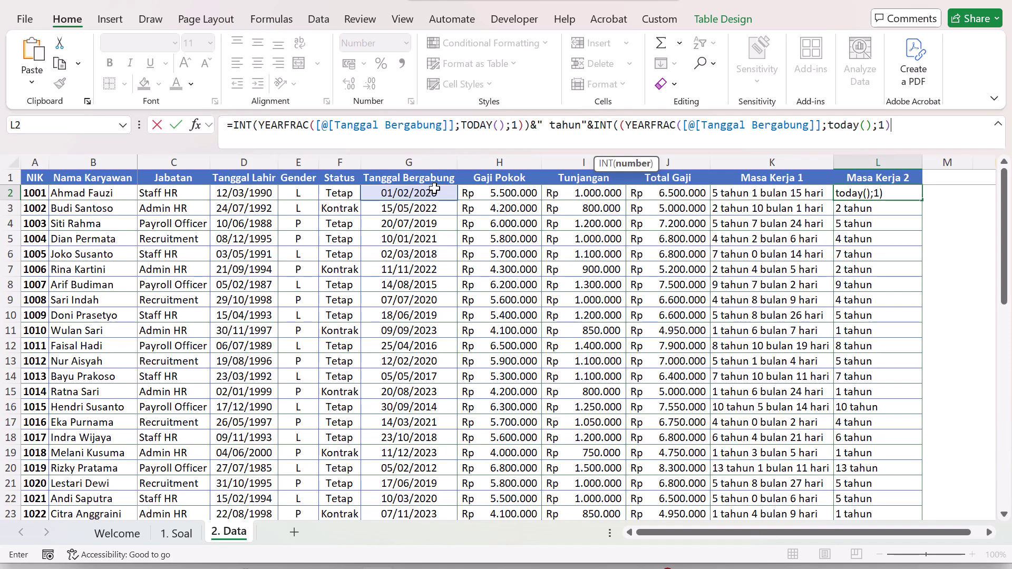
- Complete L2's months part by subtracting INT(YEARFRAC([@[Tanggal Bergabung]];TODAY();1)) and multiplying the difference by 12
text(-int)
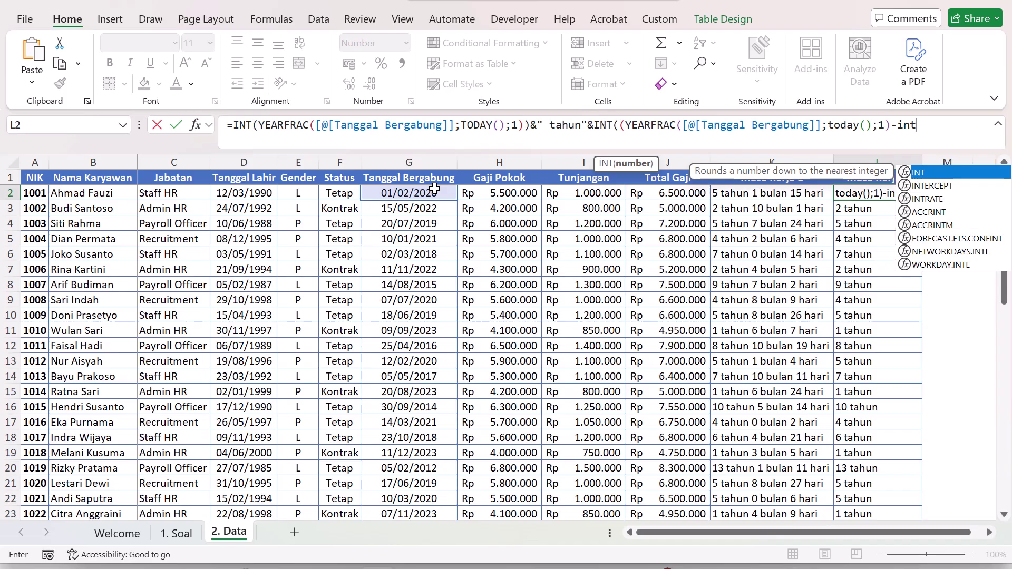
text((year)
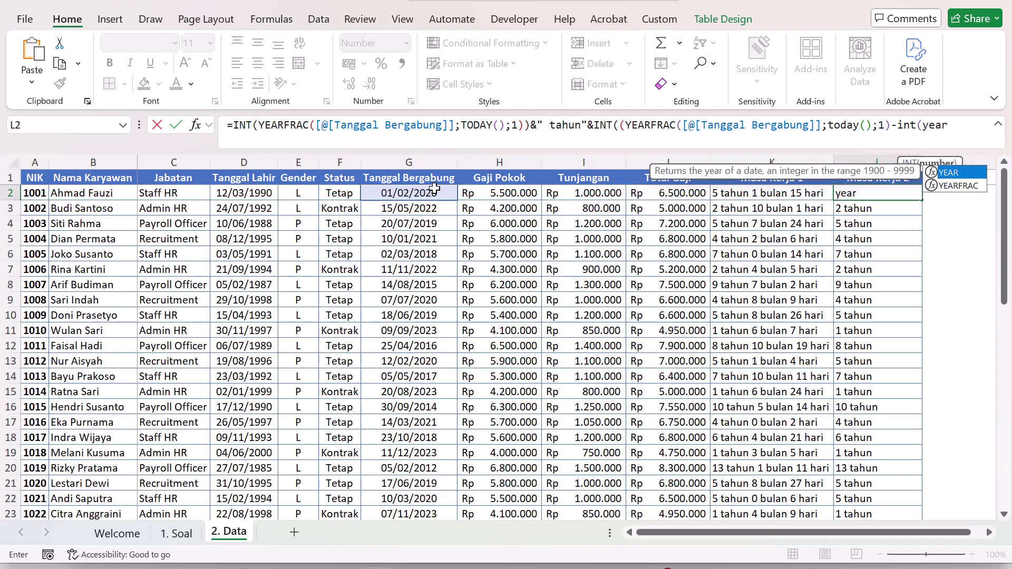
key(Down)
key(Tab)
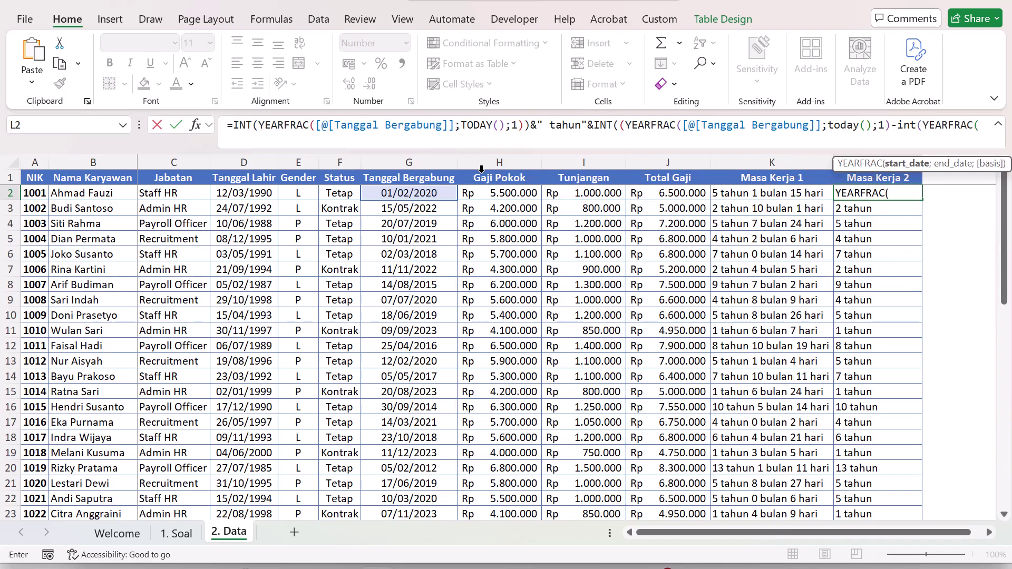
click(420, 194)
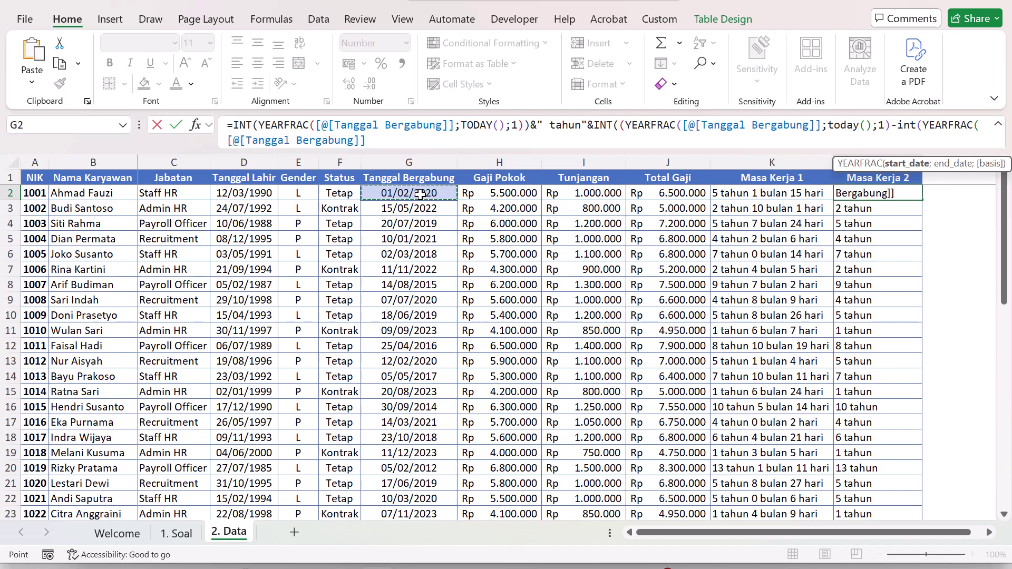
text(;)
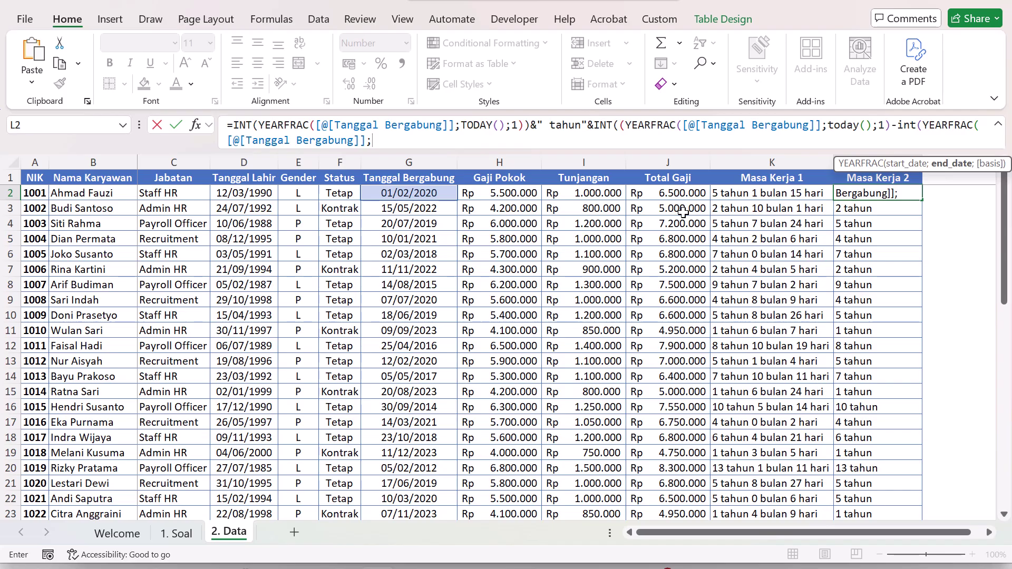
text(today)
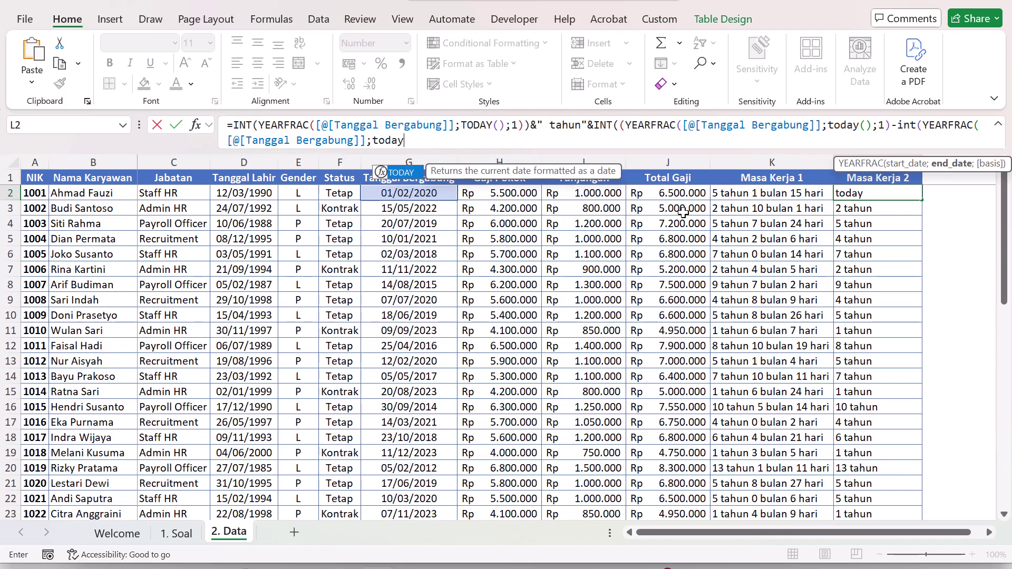
key(Tab)
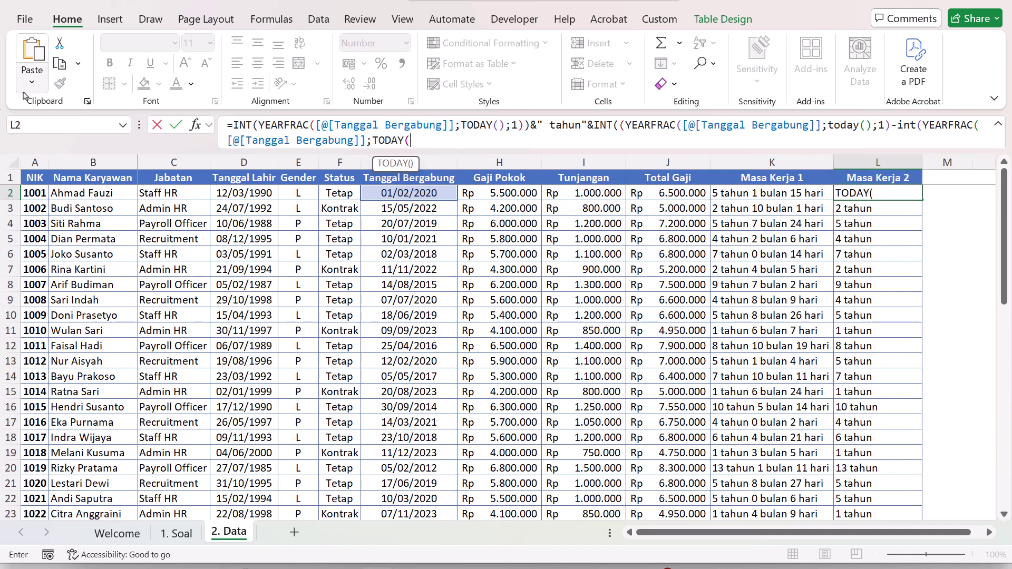
drag(428, 152, 417, 196)
click(433, 143)
text())
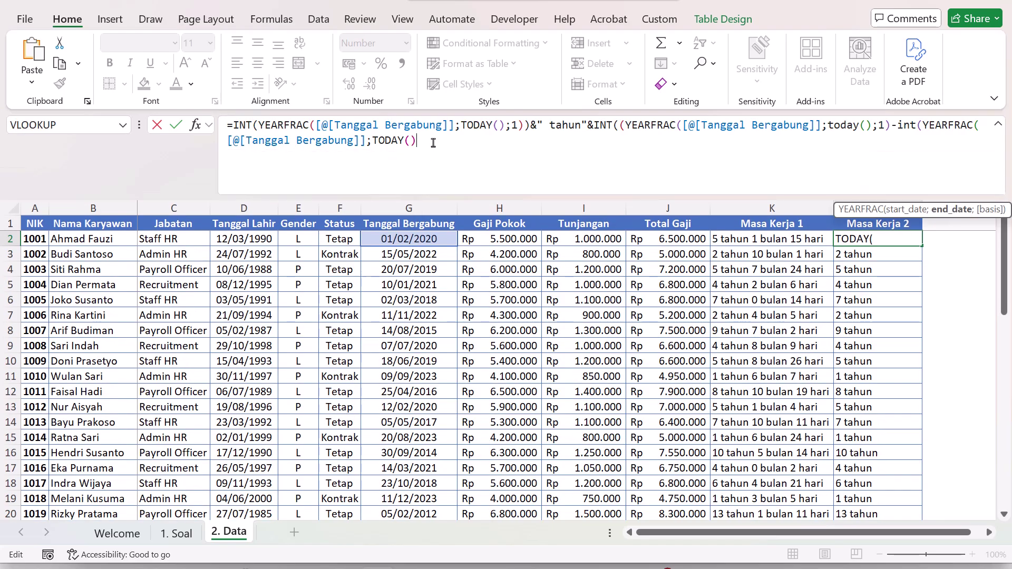
text(;1))
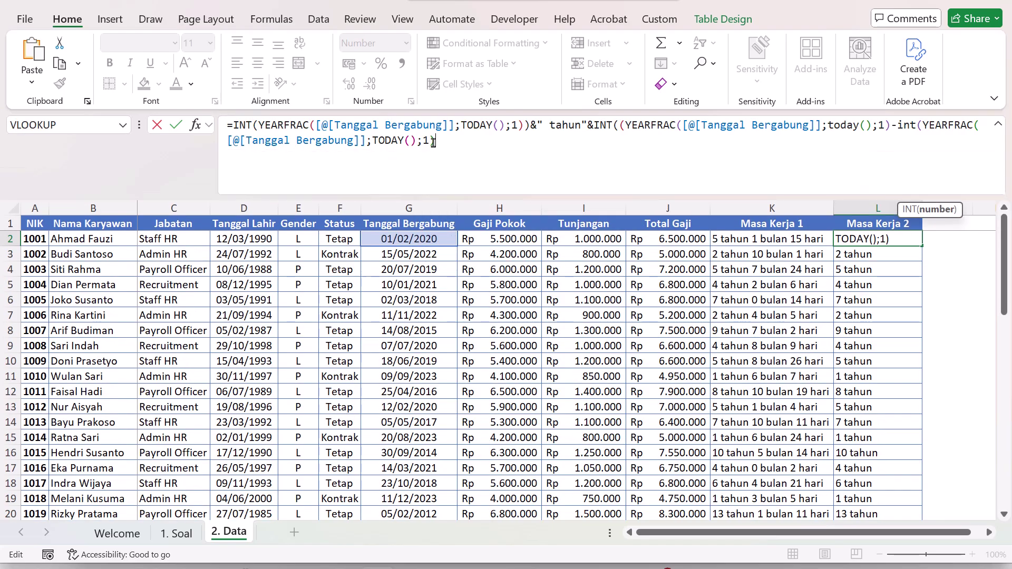
text()))
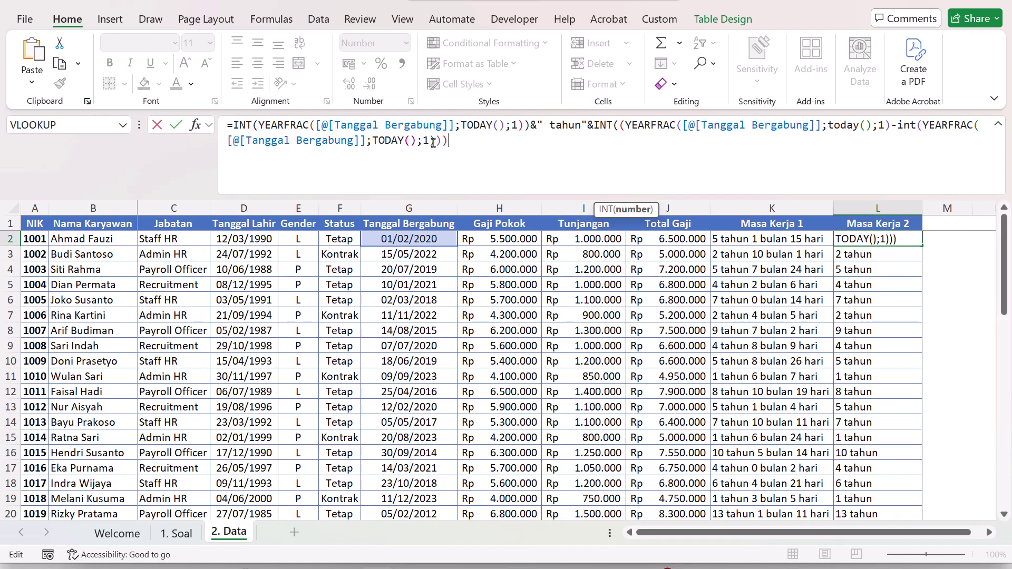
text(*12))
key(ctrl+Return)
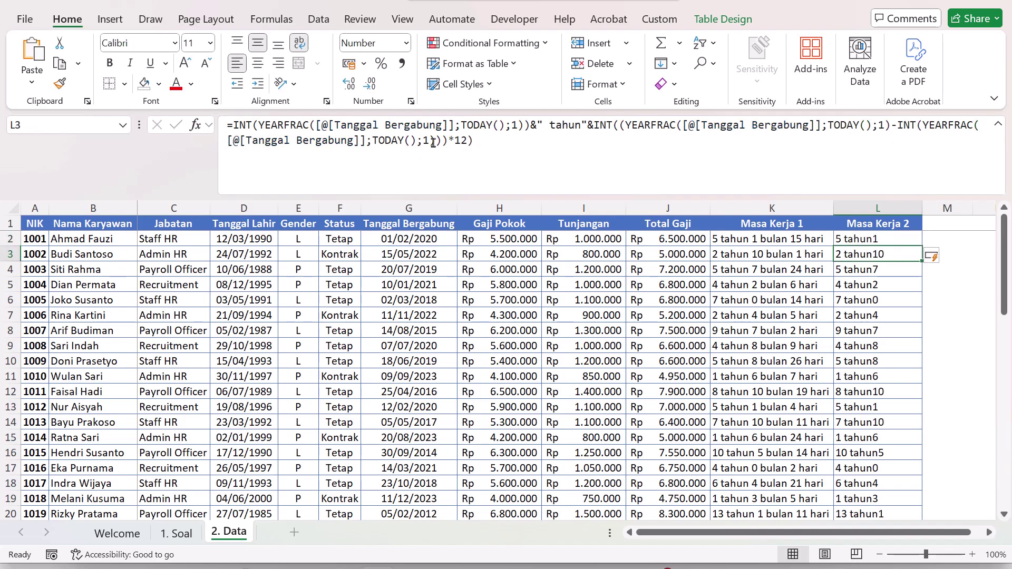
- Add a space after "tahun" in L2's formula and append &" bulan" as the month unit
scroll(865, 279, down, 3)
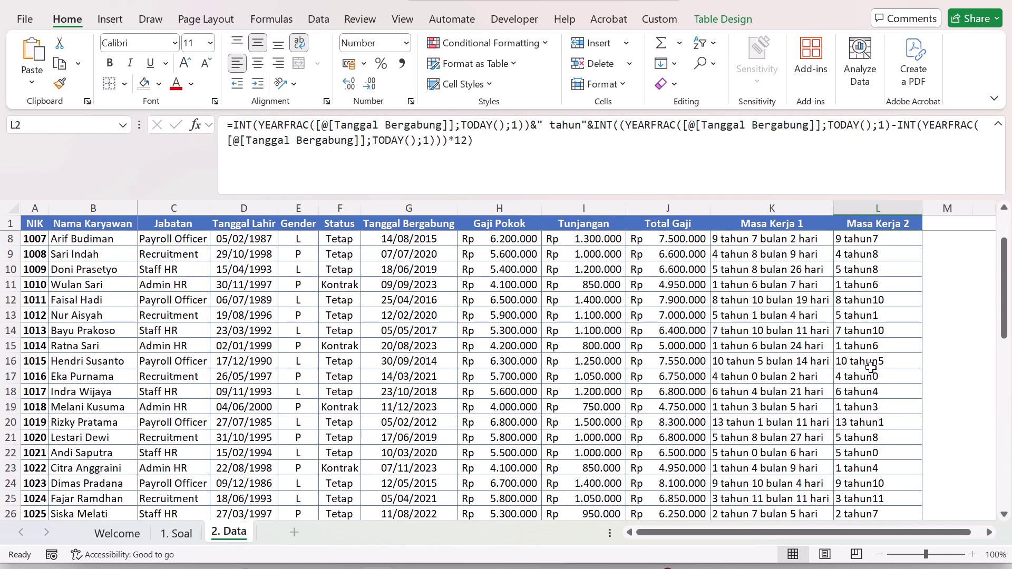
scroll(870, 280, up, 3)
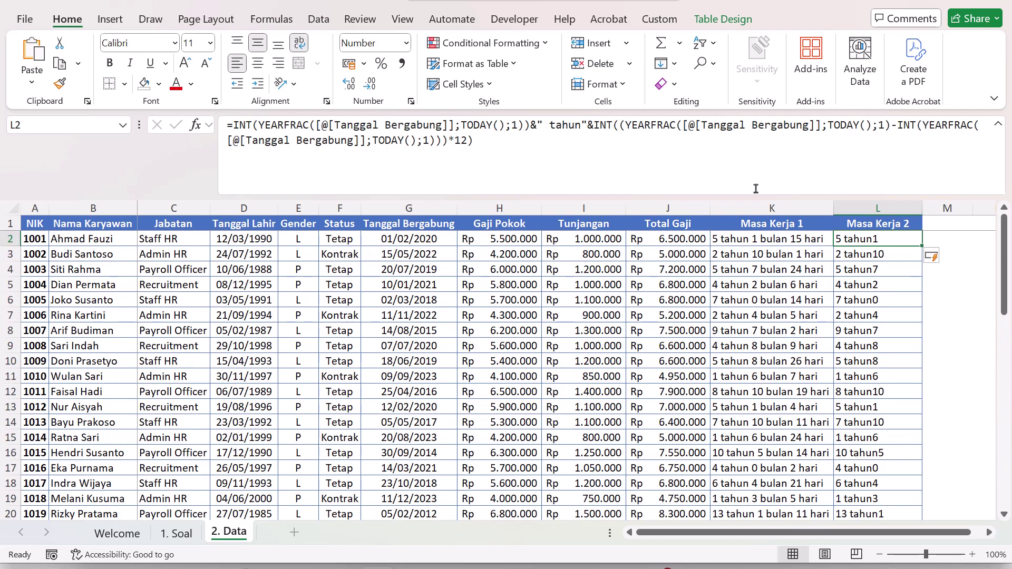
click(581, 125)
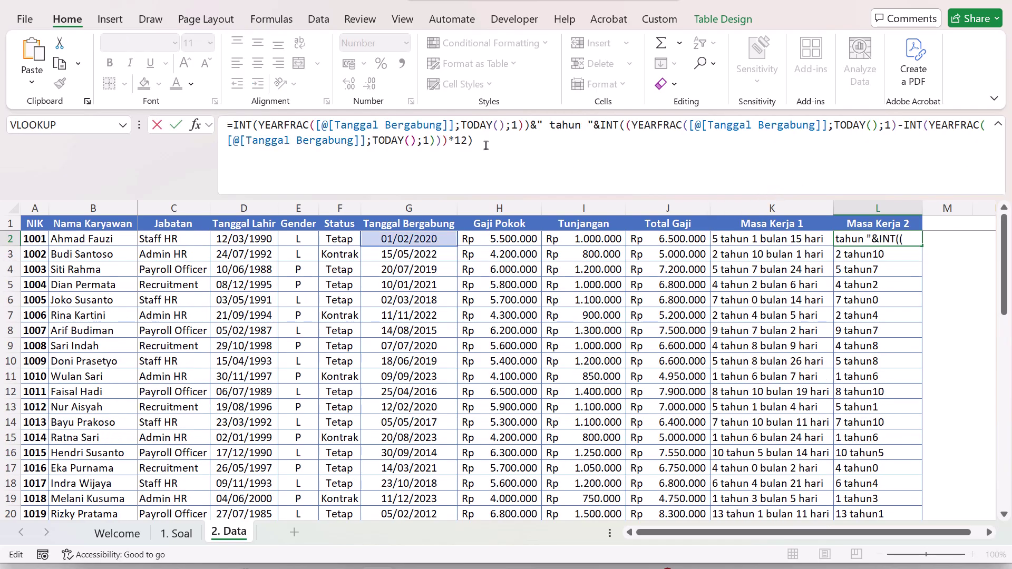
click(503, 151)
text(&)
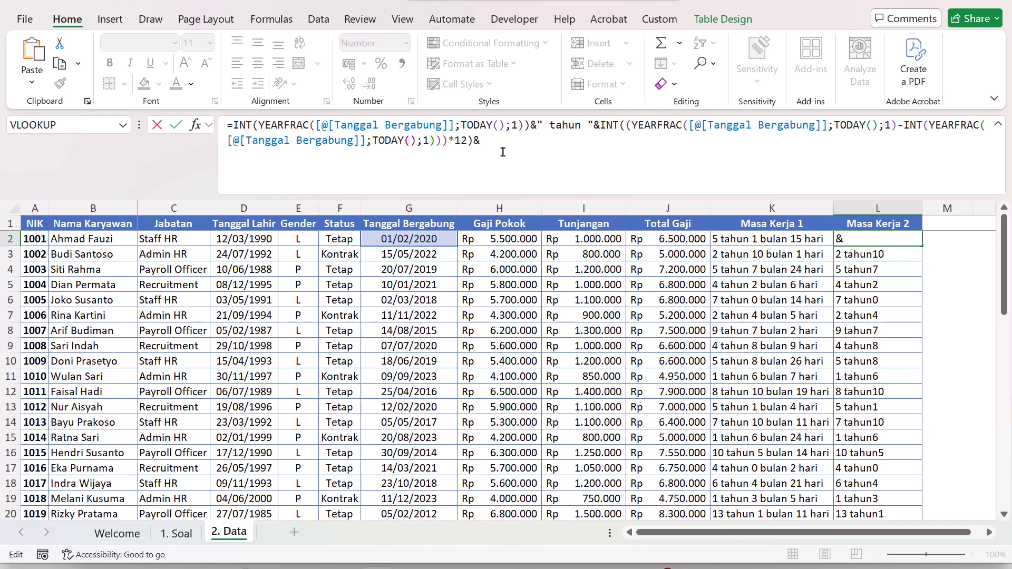
text(""bulan)
key(Return)
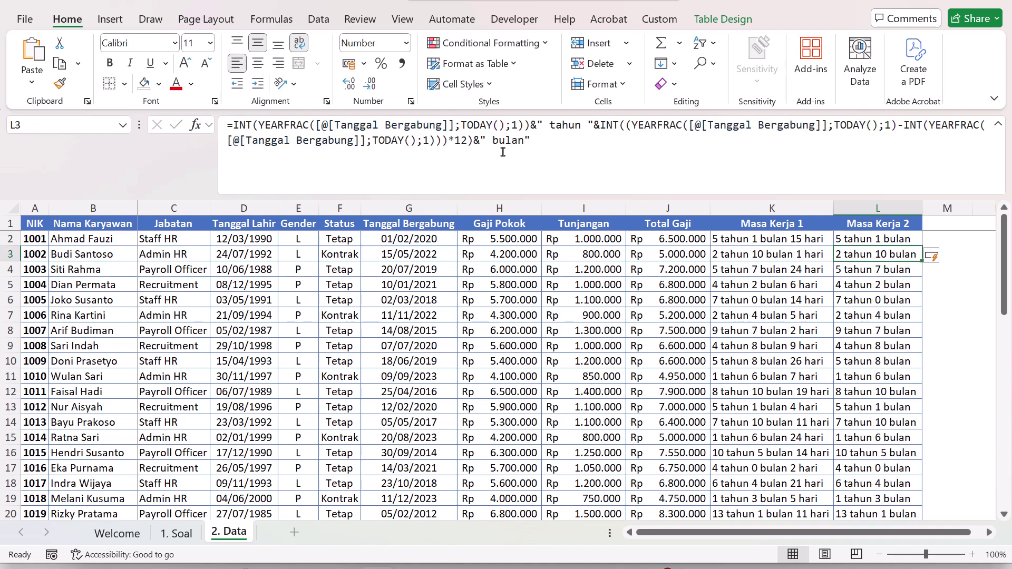
key(Up)
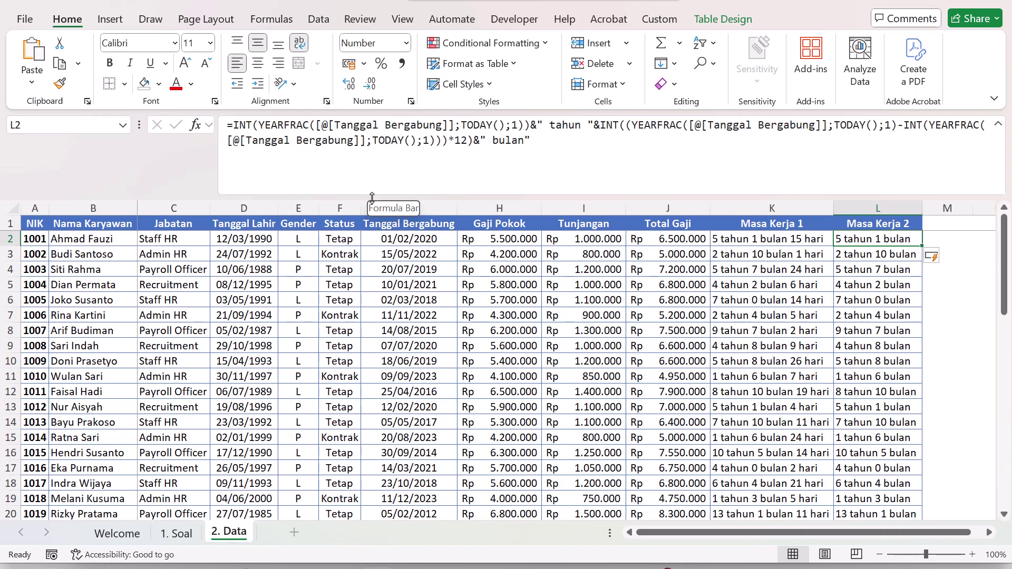
drag(372, 198, 364, 137)
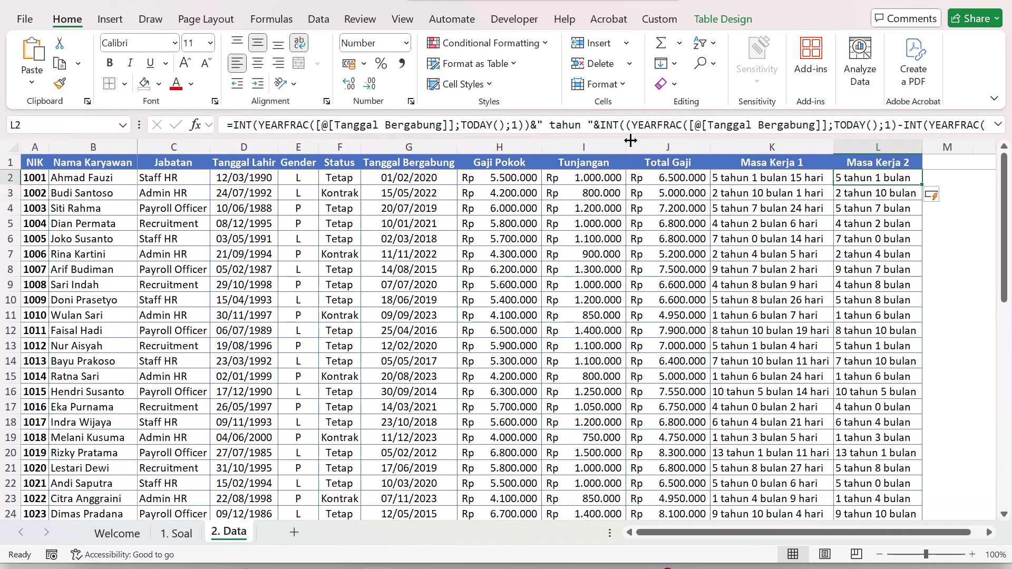
drag(595, 138, 595, 193)
click(586, 148)
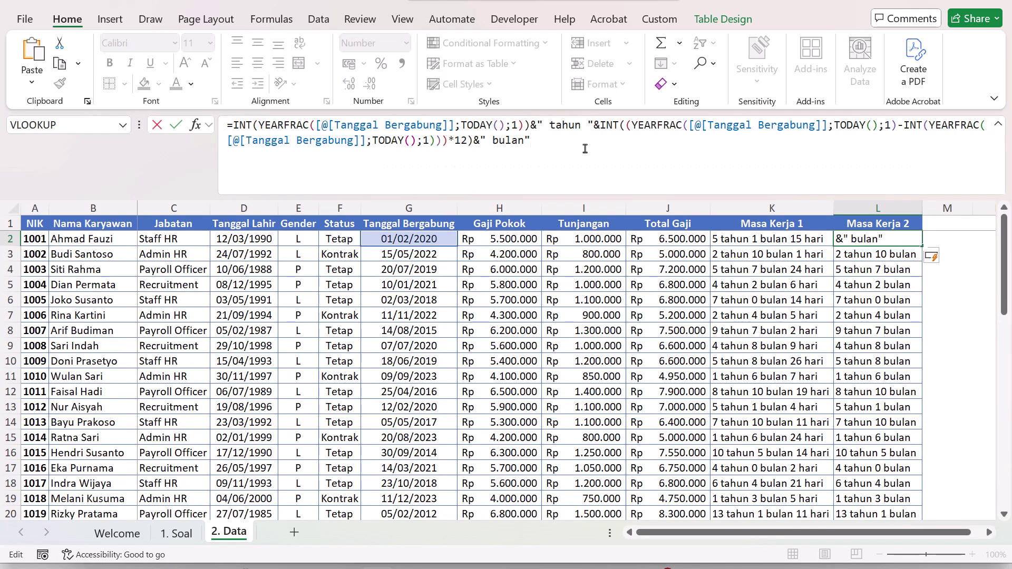
text(&data_karyawan[@]Da)
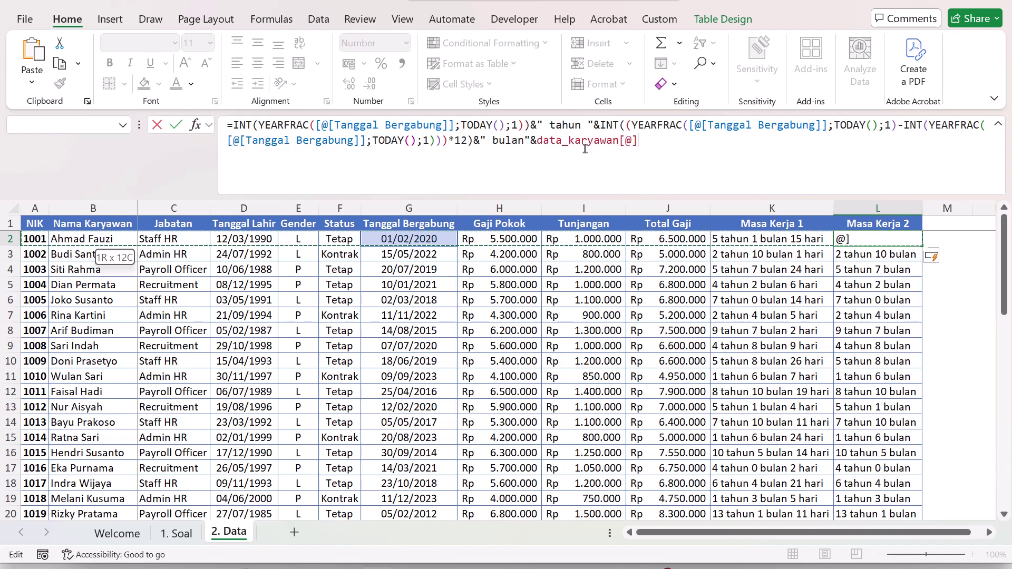
key(BackSpace)
key(BackSpace)
key(BackSpace)
key(BackSpace)
key(BackSpace)
key(BackSpace)
key(BackSpace)
key(BackSpace)
key(BackSpace)
key(BackSpace)
key(BackSpace)
key(BackSpace)
key(BackSpace)
key(BackSpace)
key(BackSpace)
key(BackSpace)
key(BackSpace)
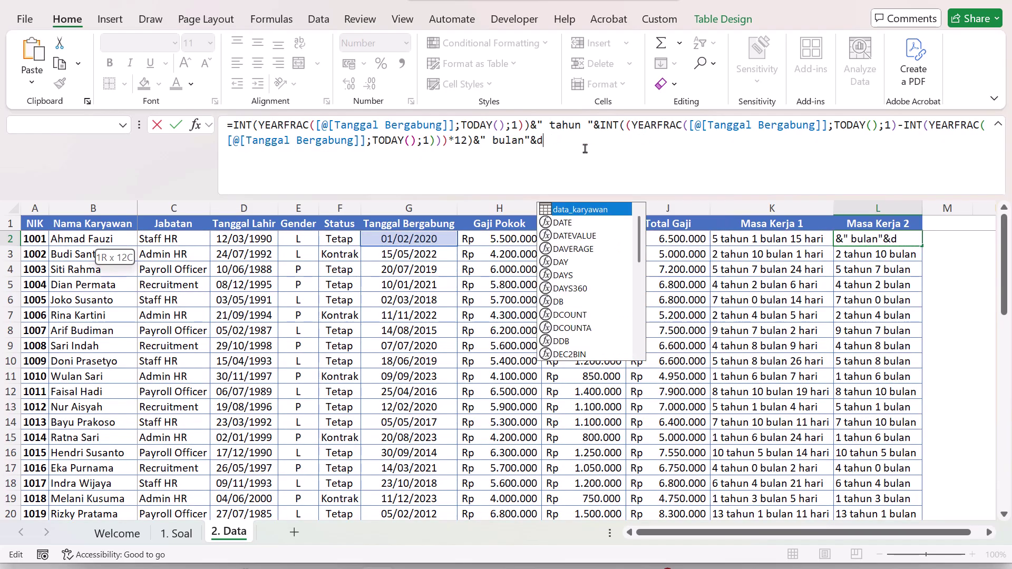
text(datedi)
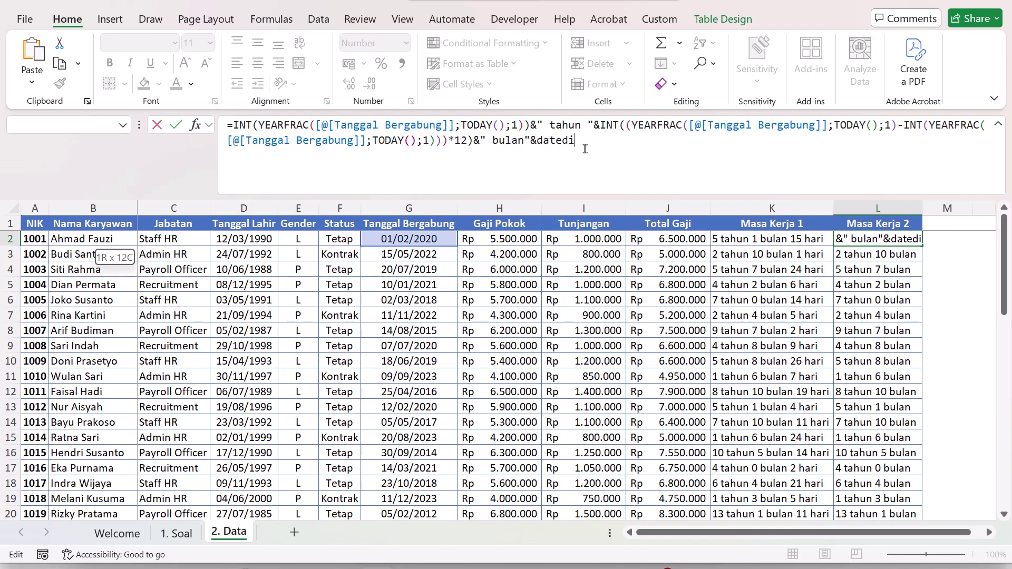
text(f()
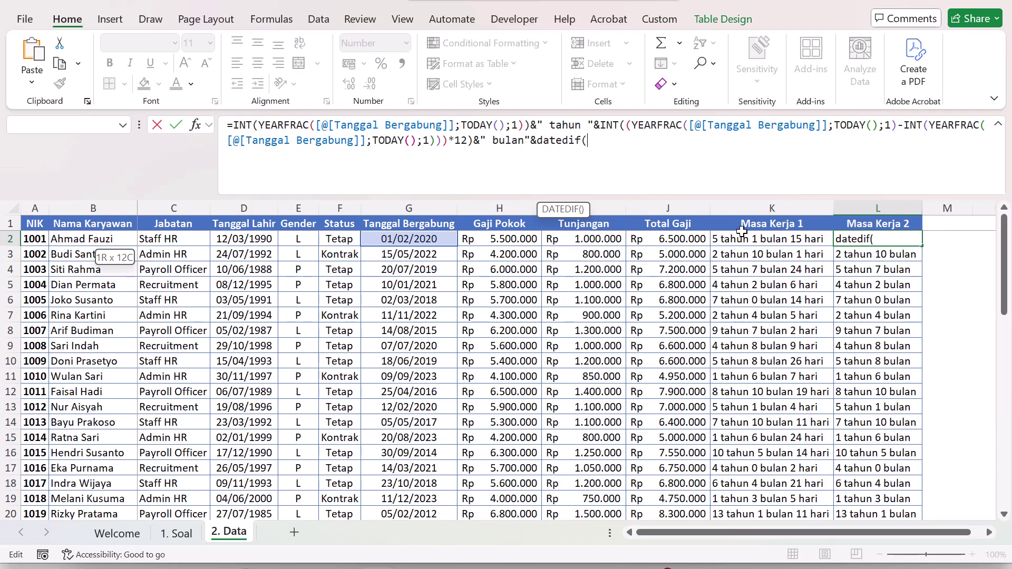
key(Escape)
- Copy DATEDIF([@[Tanggal Bergabung]];TODAY();"MD")&" hari" from K2's formula and paste it at the end of L2's formula
click(749, 241)
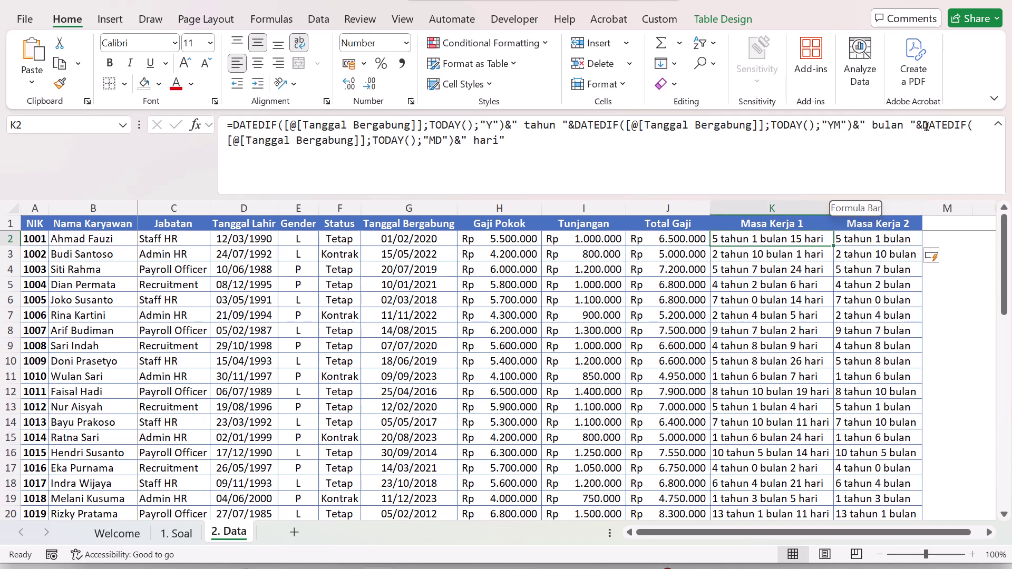
drag(924, 126, 938, 154)
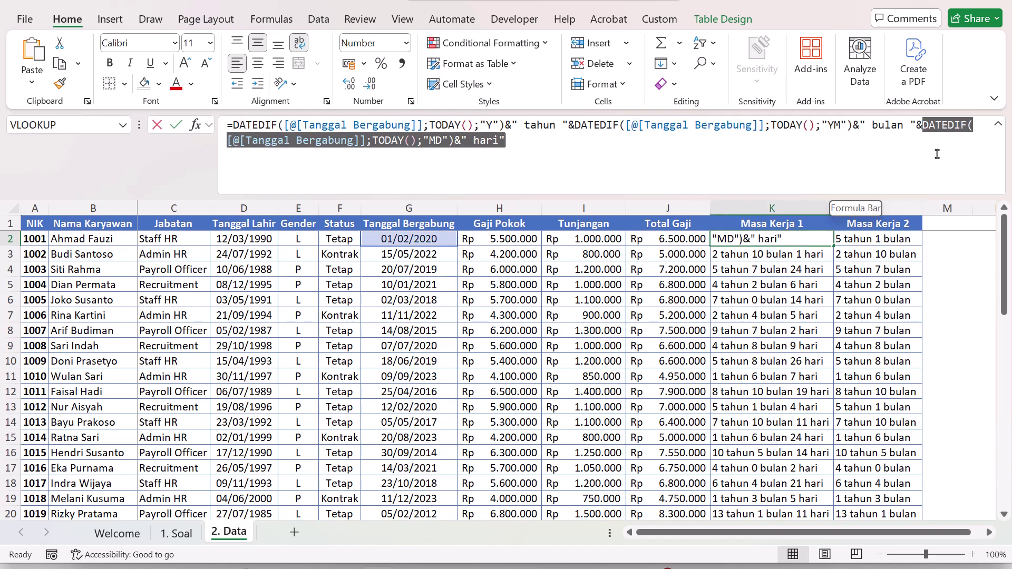
key(ctrl+c)
click(884, 242)
click(620, 160)
key(ctrl+v)
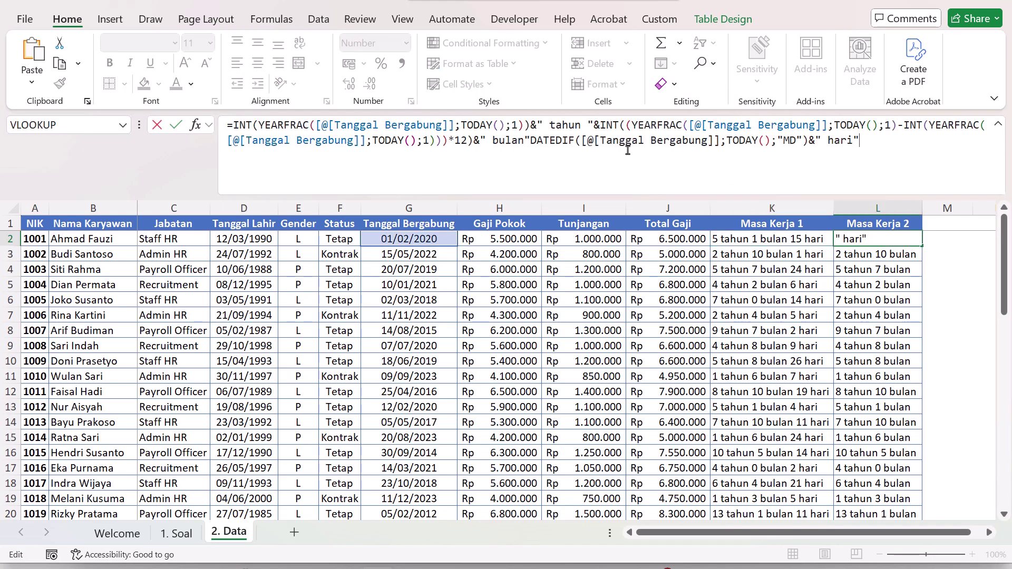
- Join the pasted DATEDIF days part to " bulan" with & in L2's formula and commit it
click(533, 142)
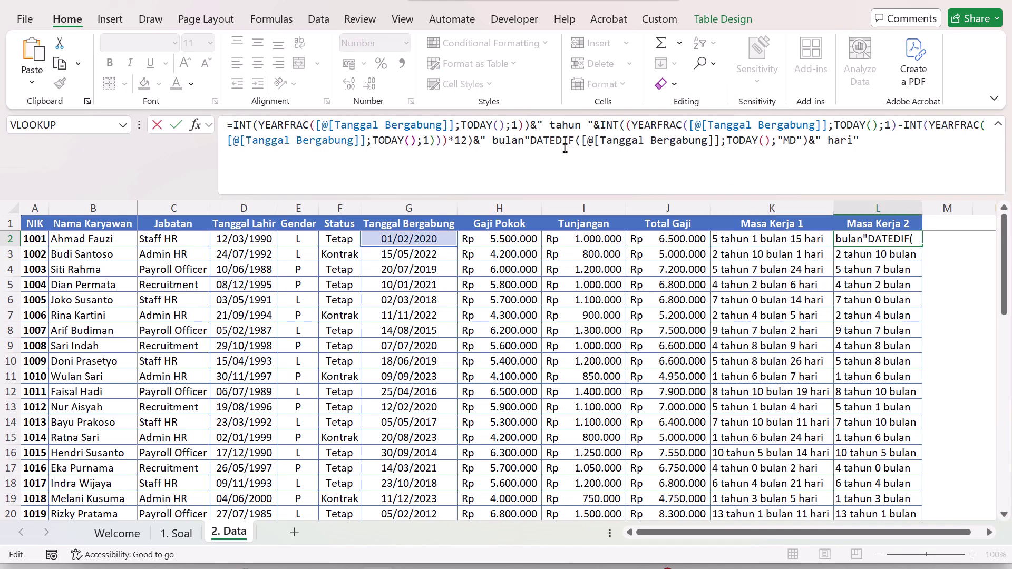
text(&)
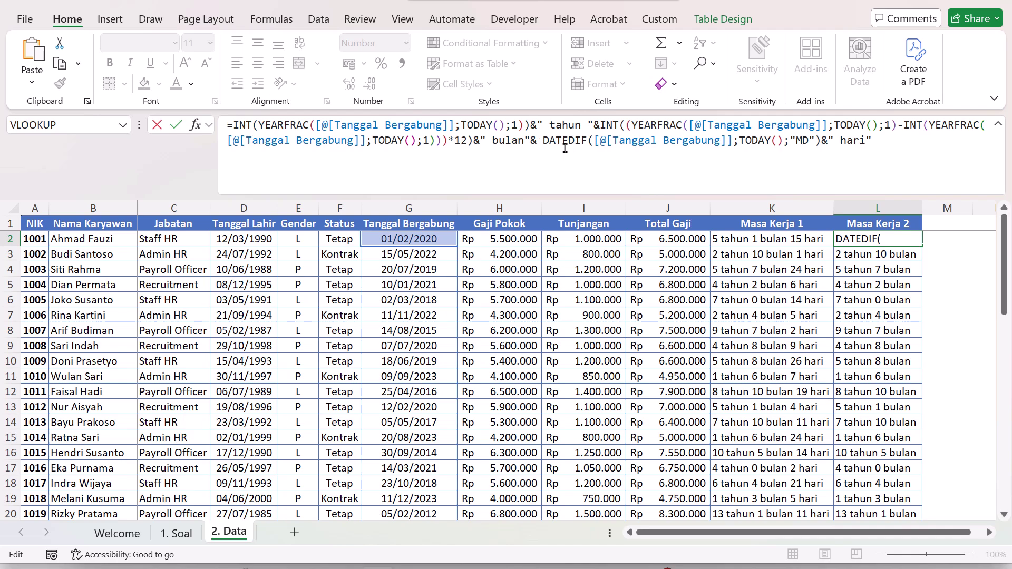
key(Return)
key(Up)
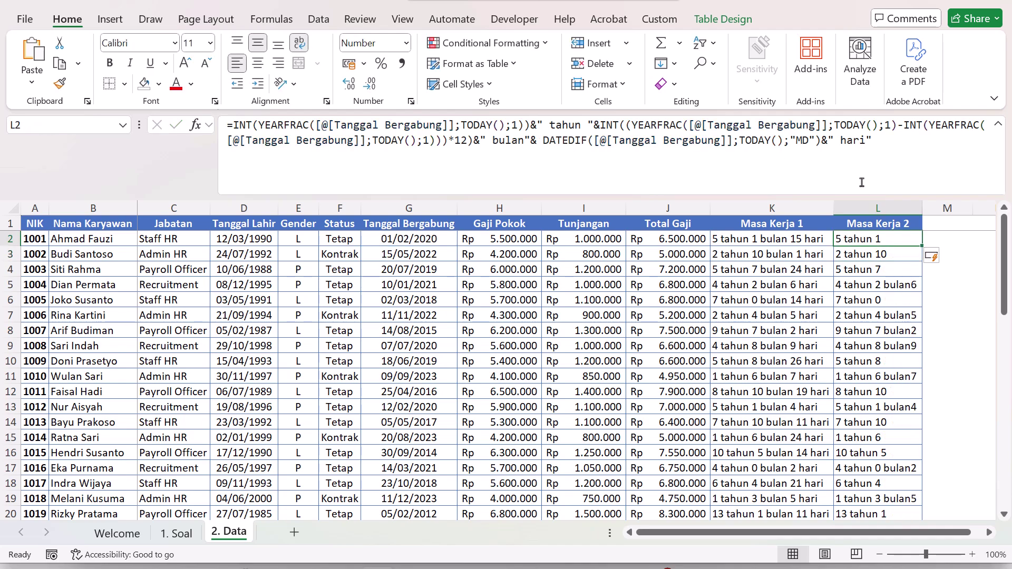
- Auto-fit the Masa Kerja 2 column and widen the Masa Kerja 1 column so its longest entries fit on one line
double_click(922, 209)
click(896, 270)
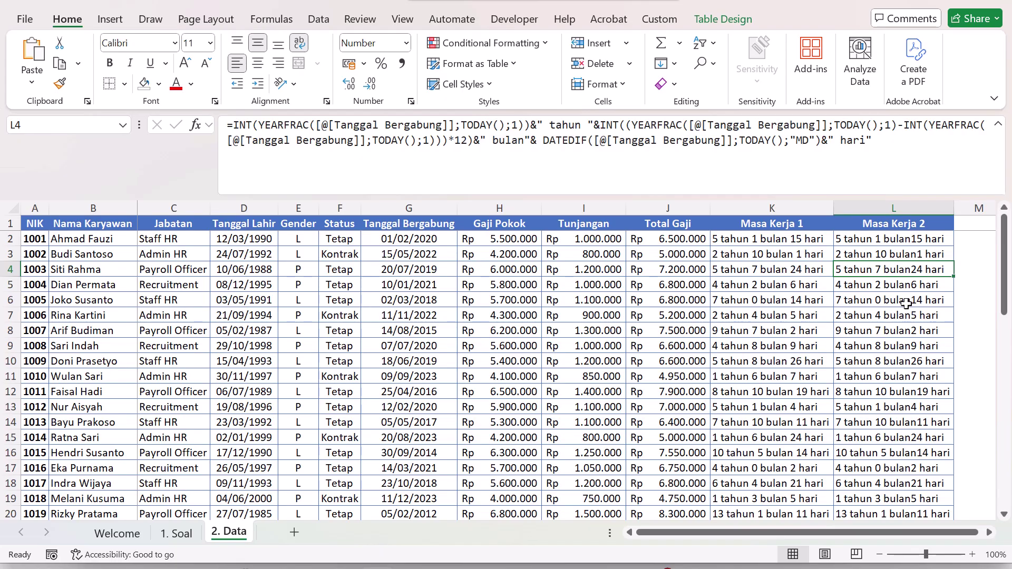
click(823, 243)
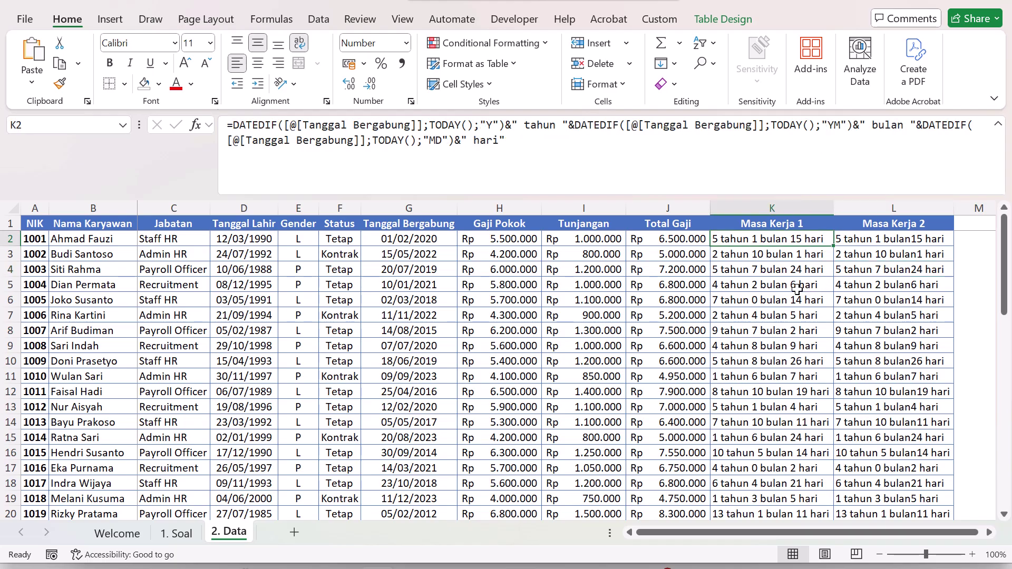
scroll(787, 313, down, 4)
scroll(787, 313, down, 4)
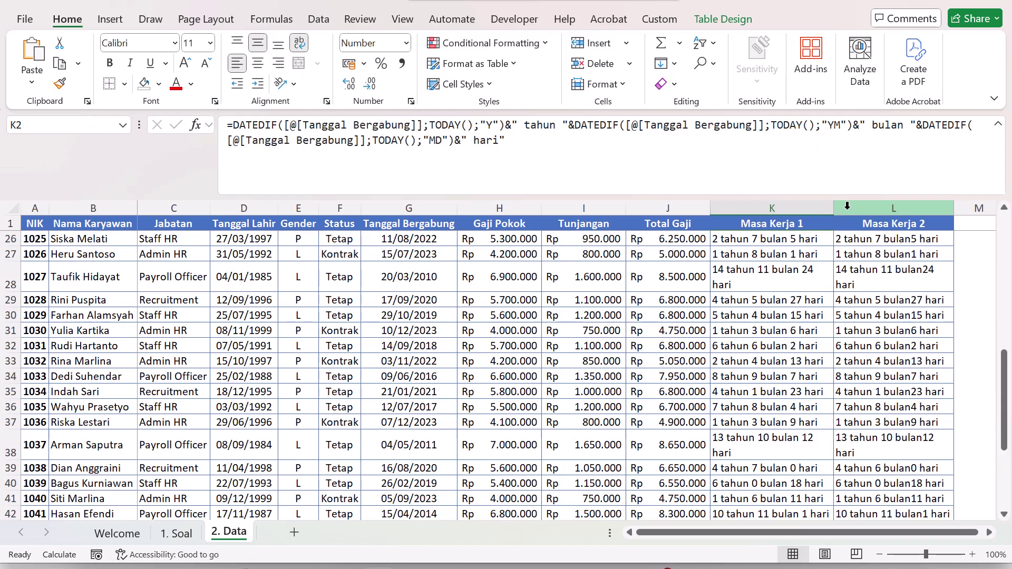
drag(833, 207, 846, 207)
click(829, 270)
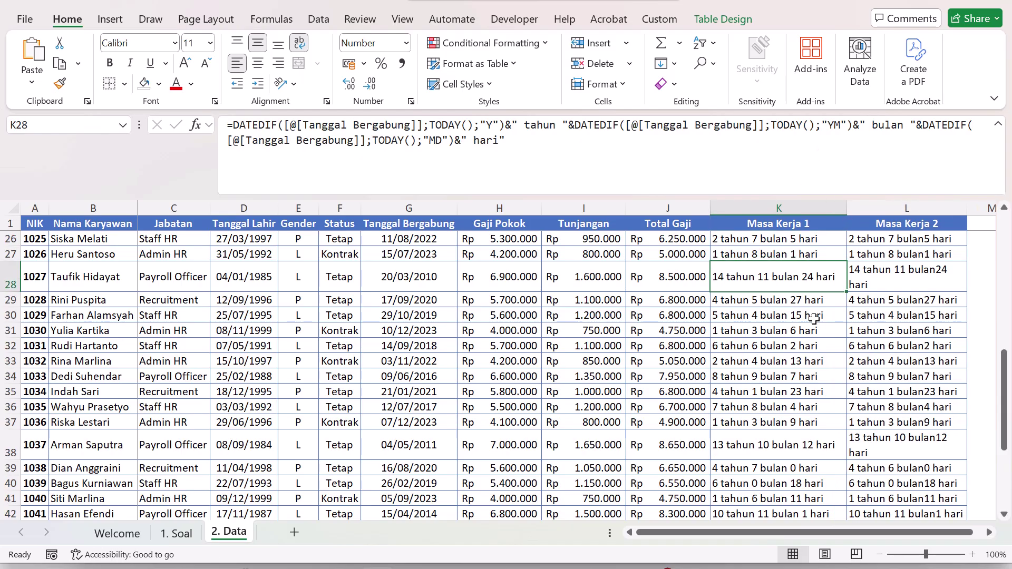
- Try to auto-fit the height of all rows on the sheet
click(6, 208)
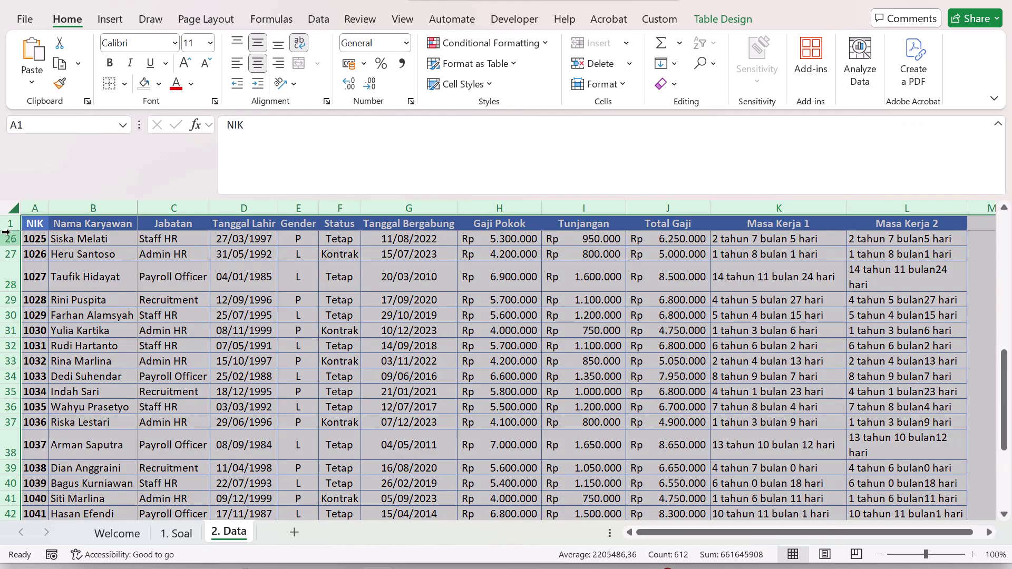
click(7, 236)
click(7, 209)
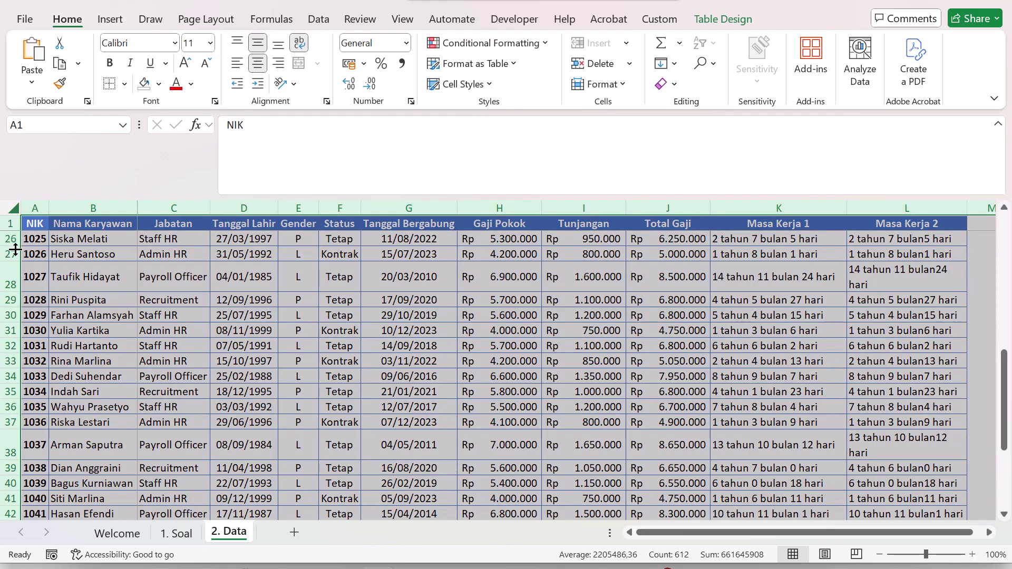
click(141, 273)
scroll(274, 321, up, 3)
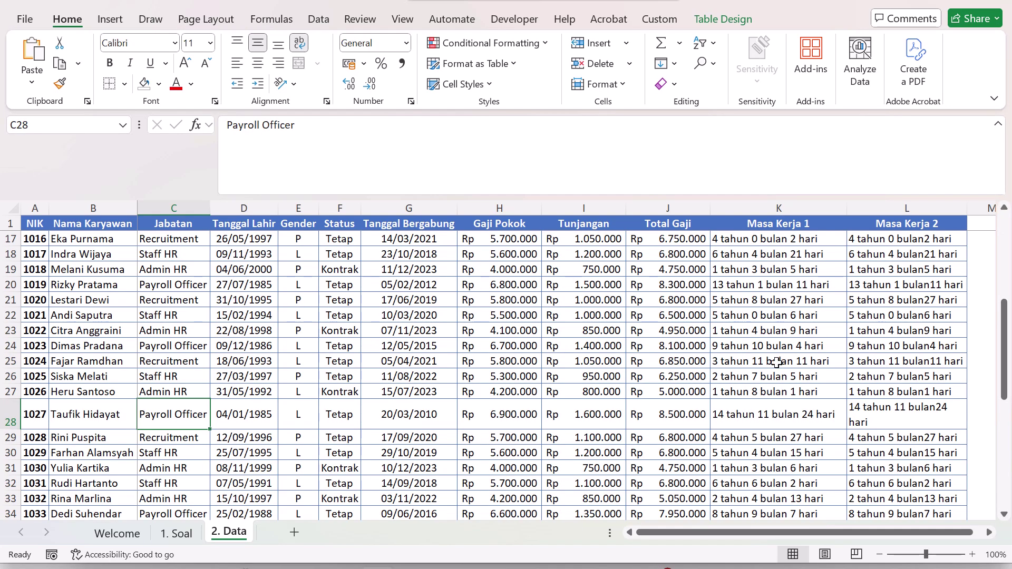
- Widen the Masa Kerja 2 column to about 22,82 so its longest entries fit on one line
drag(970, 210, 983, 210)
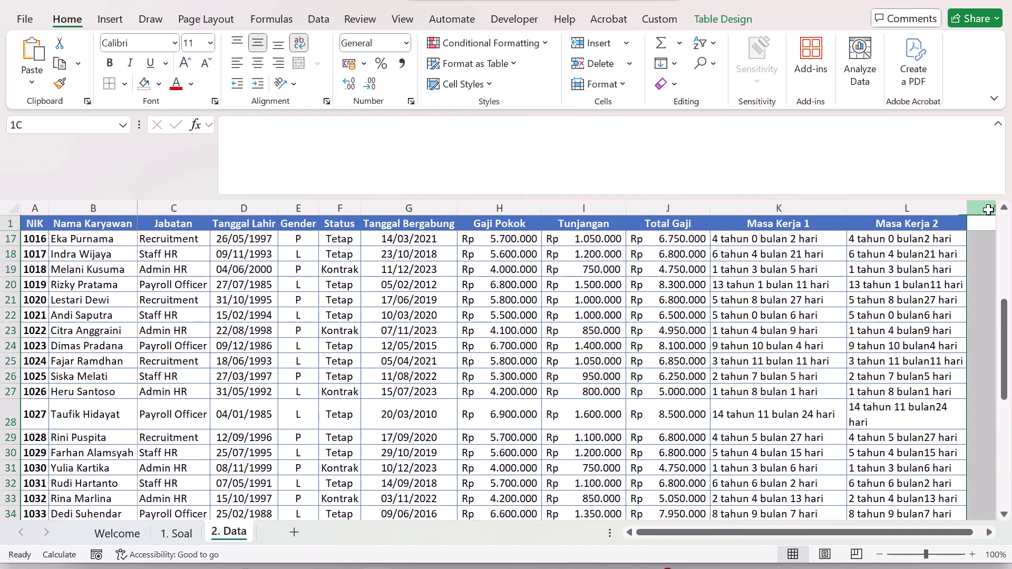
click(990, 223)
click(786, 317)
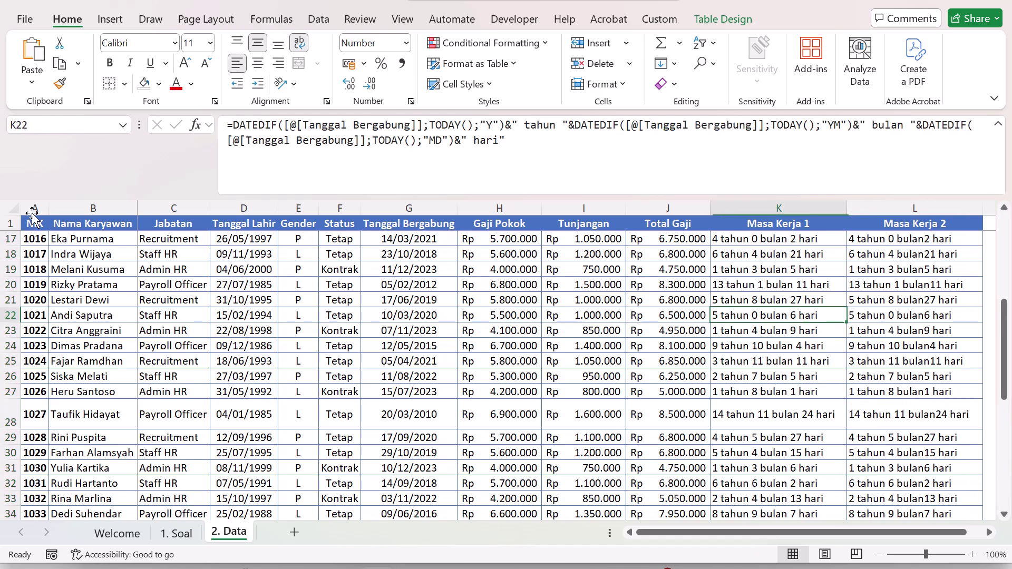
- Auto-fit the height of every row on the sheet and shrink the formula bar to a single line
click(12, 208)
double_click(8, 247)
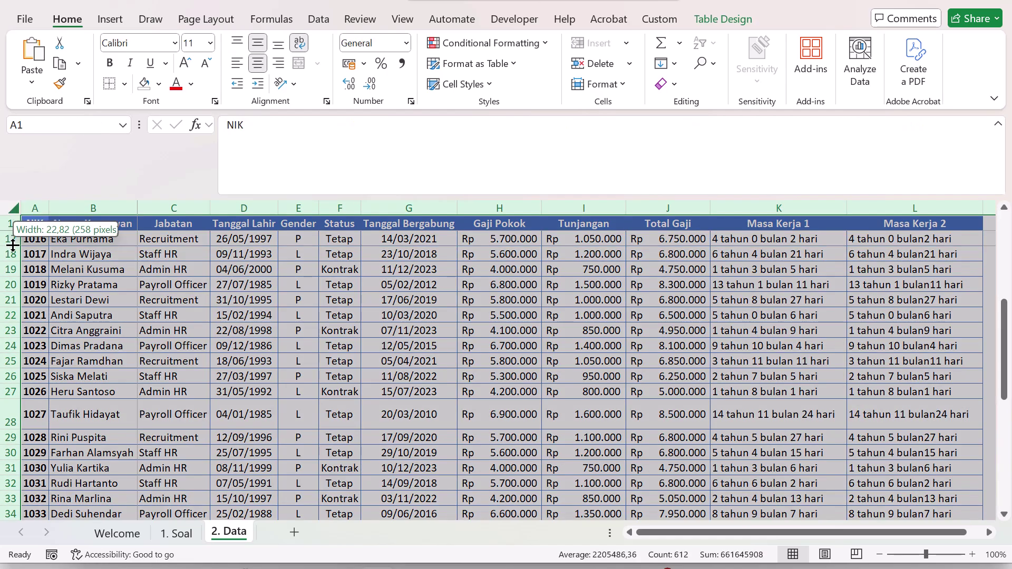
click(118, 284)
scroll(142, 284, up, 5)
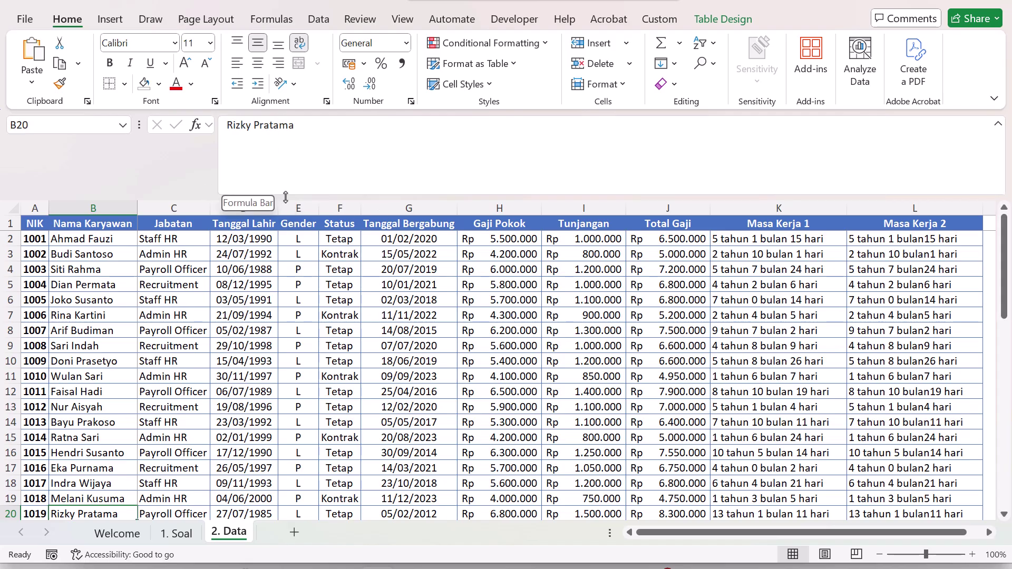
drag(344, 196, 345, 131)
drag(298, 239, 296, 226)
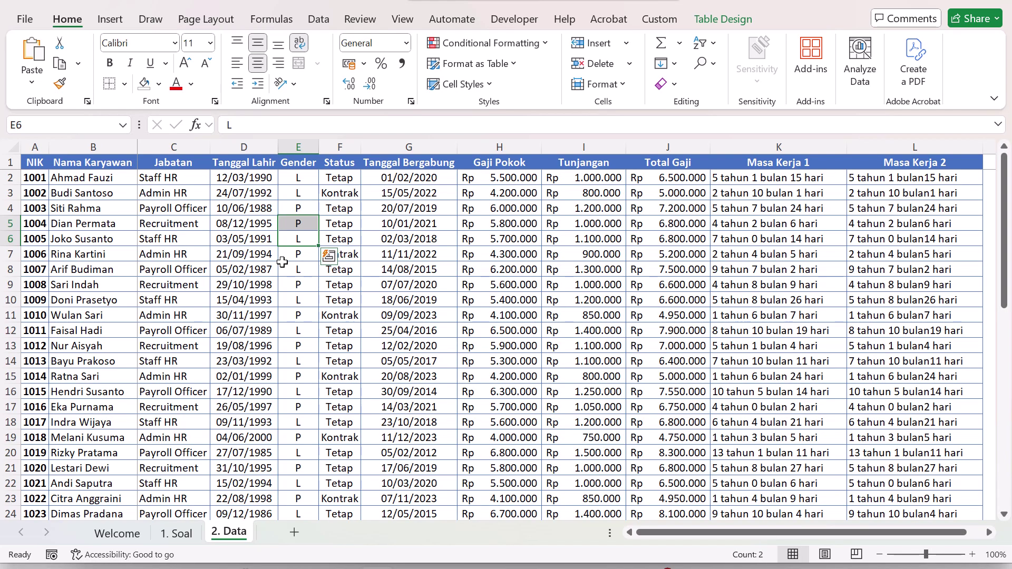
- Reread the exercise list on the 1. Soal sheet and review the full Masa Kerja 1 and Masa Kerja 2 formulas on 2. Data
click(176, 533)
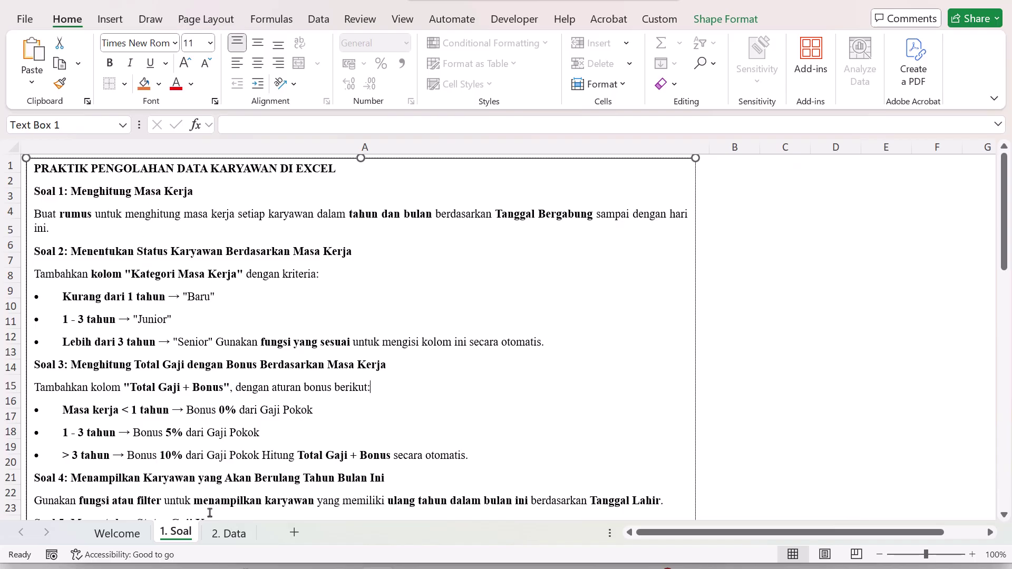
click(229, 534)
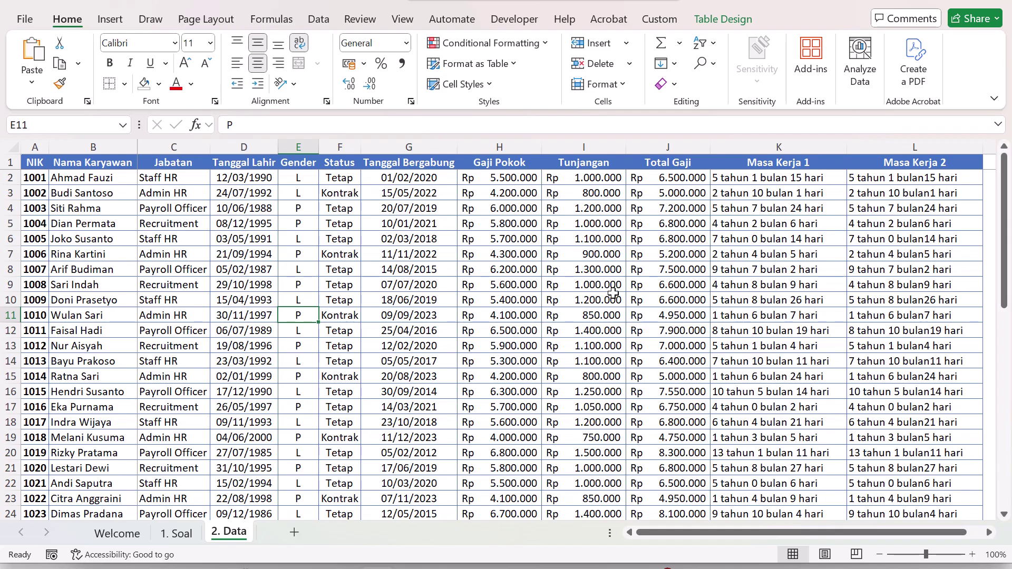
click(758, 191)
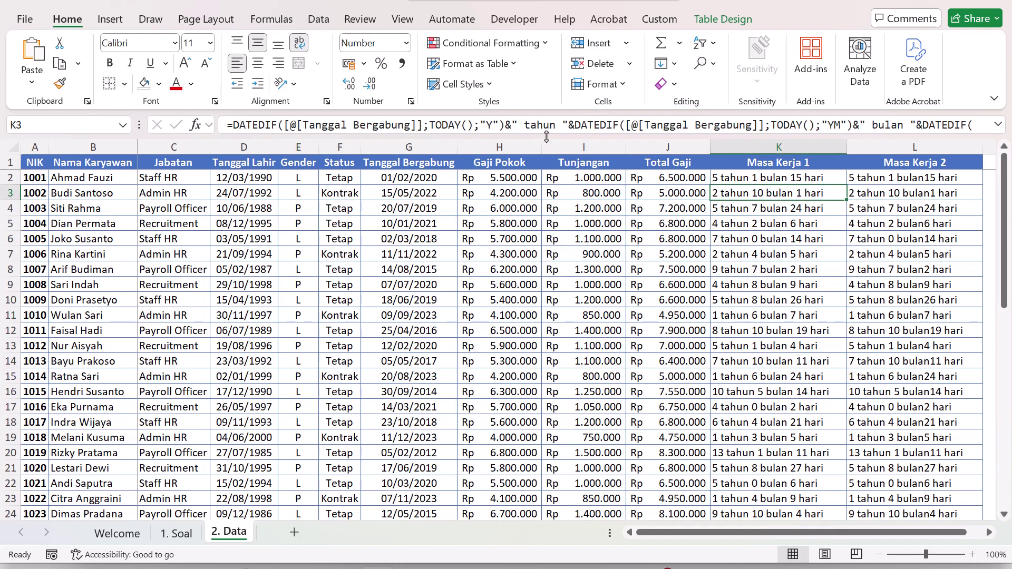
drag(548, 139, 538, 179)
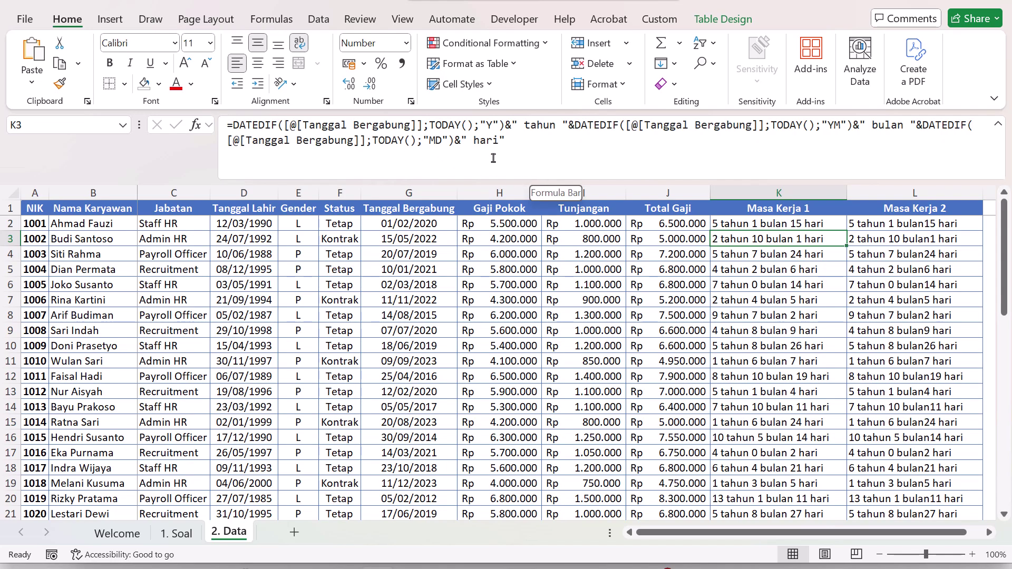
drag(454, 182, 471, 122)
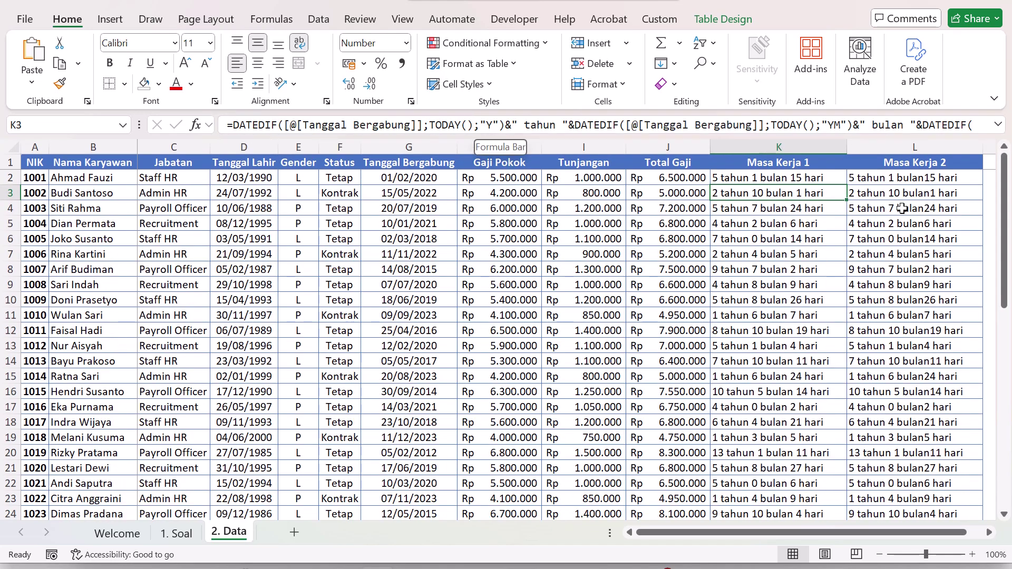
click(896, 179)
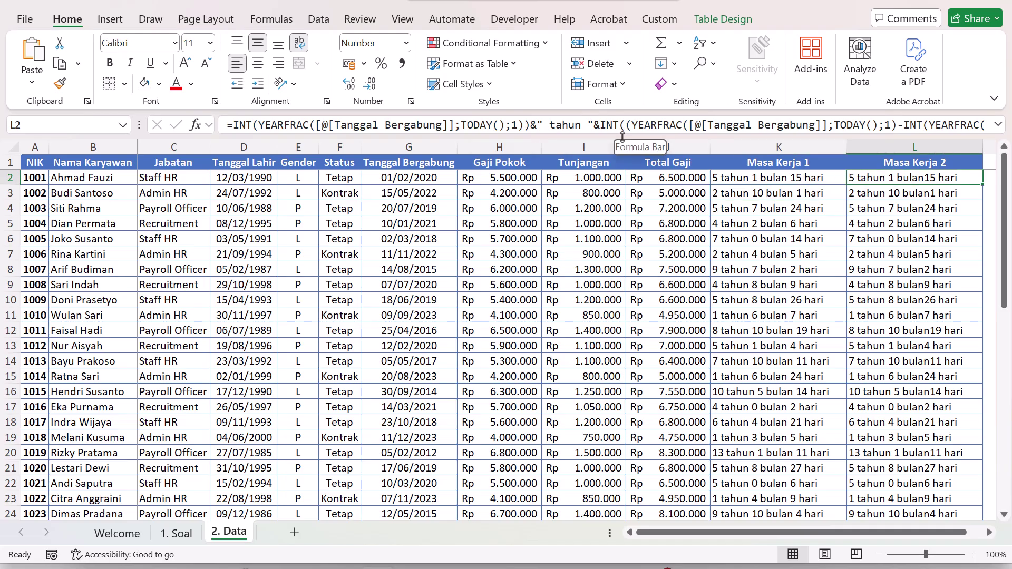
drag(623, 133, 630, 163)
click(684, 136)
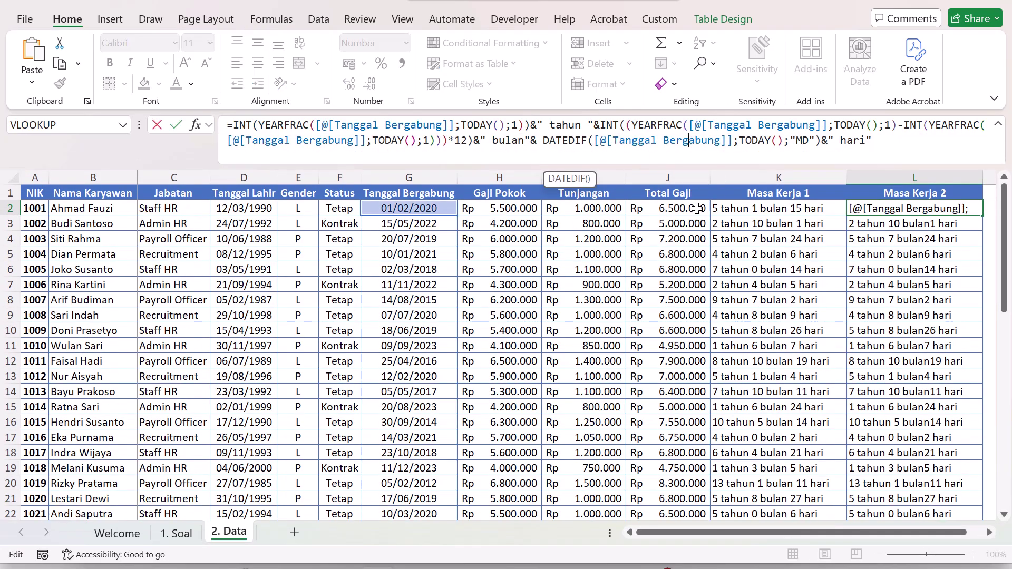
key(Escape)
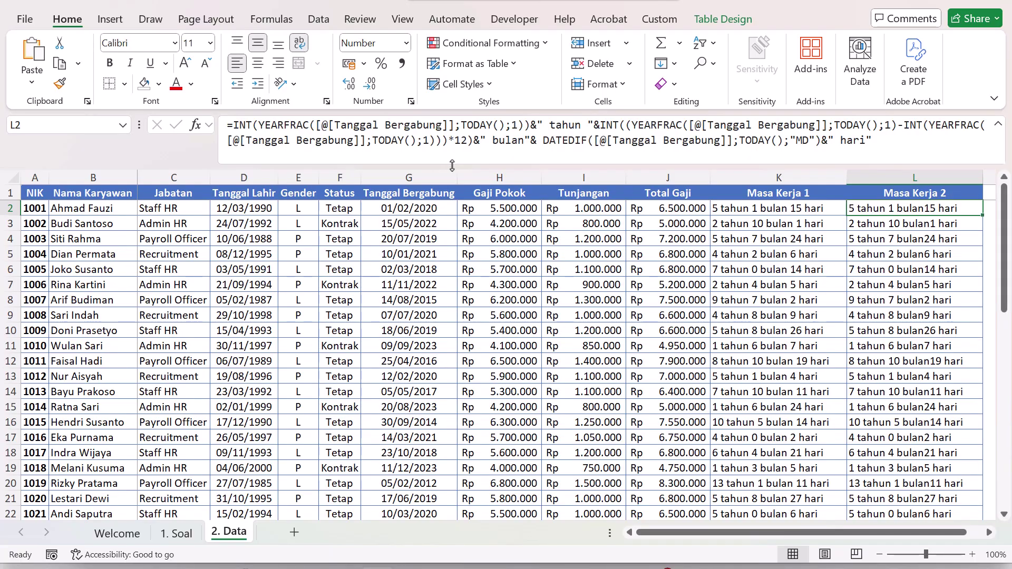
drag(450, 165, 451, 135)
click(473, 212)
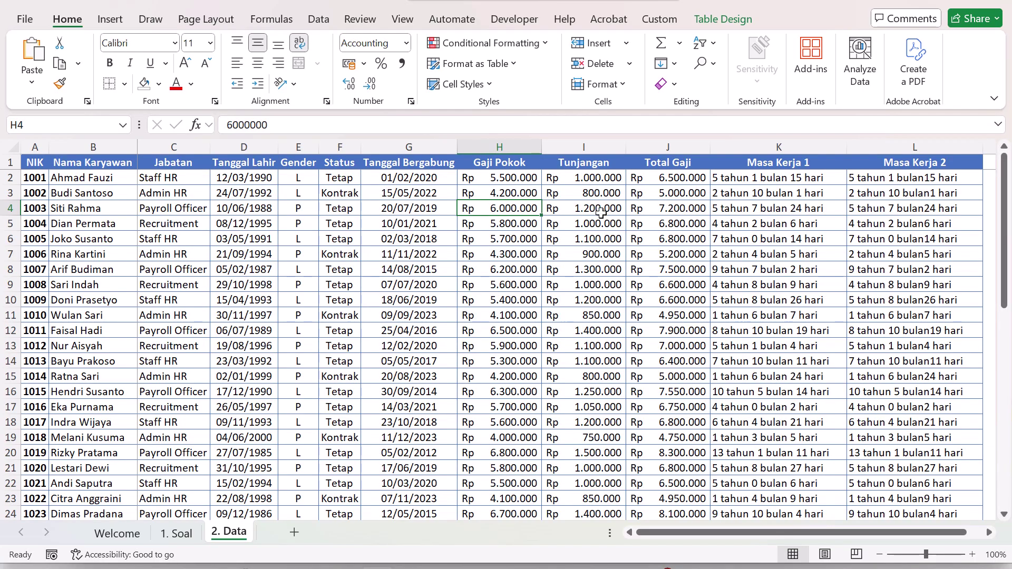
- Fill the data cells of the Masa Kerja 1 and Masa Kerja 2 columns with the second-lightest grey shade of the white theme color
key(ctrl+space)
drag(831, 156, 915, 156)
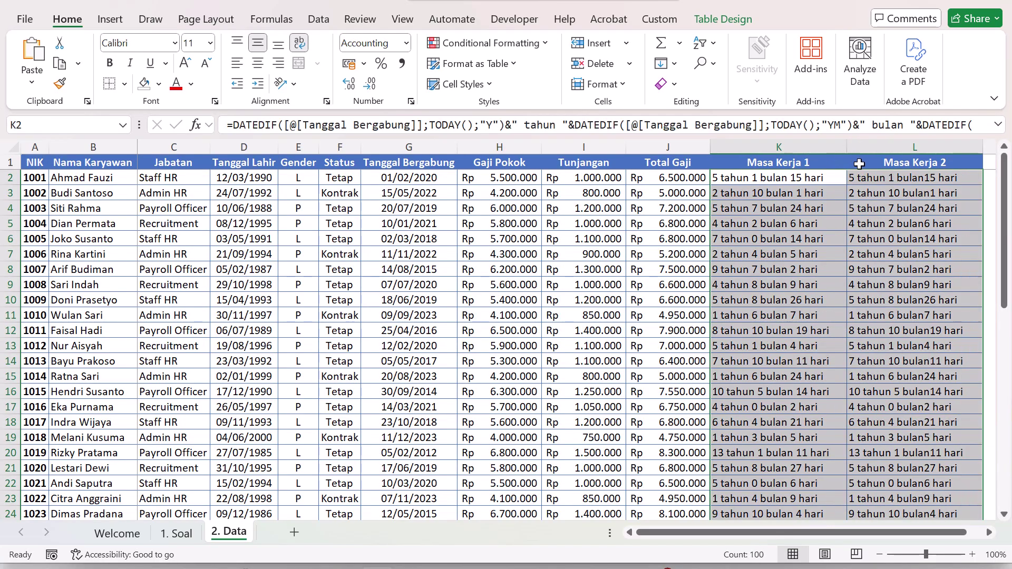
click(159, 84)
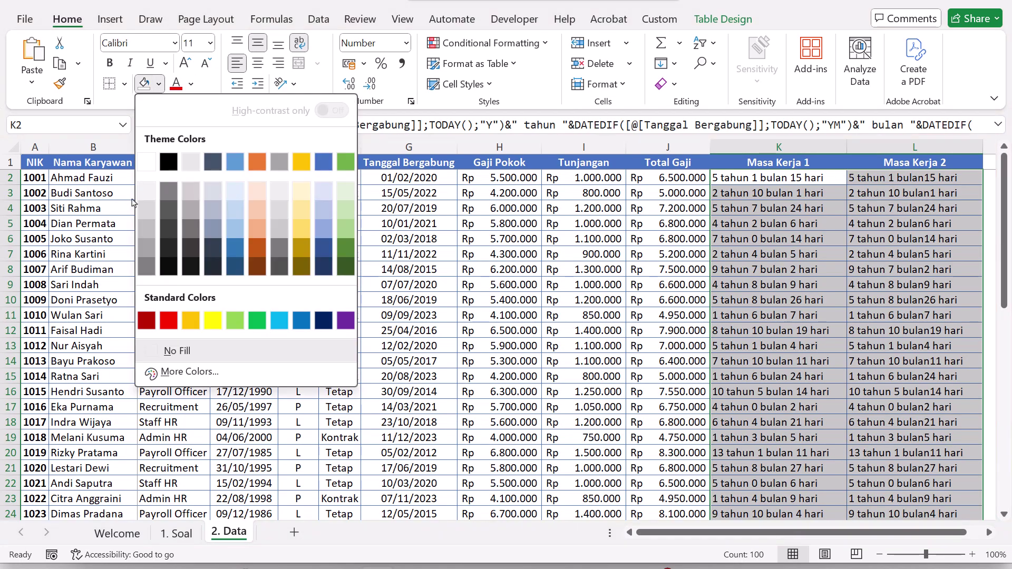
click(147, 192)
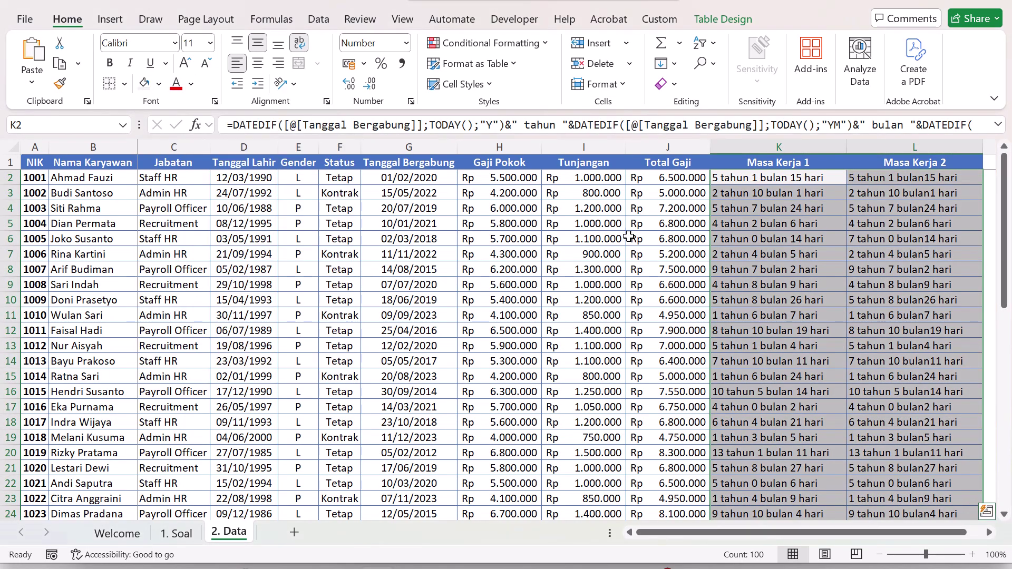
click(159, 87)
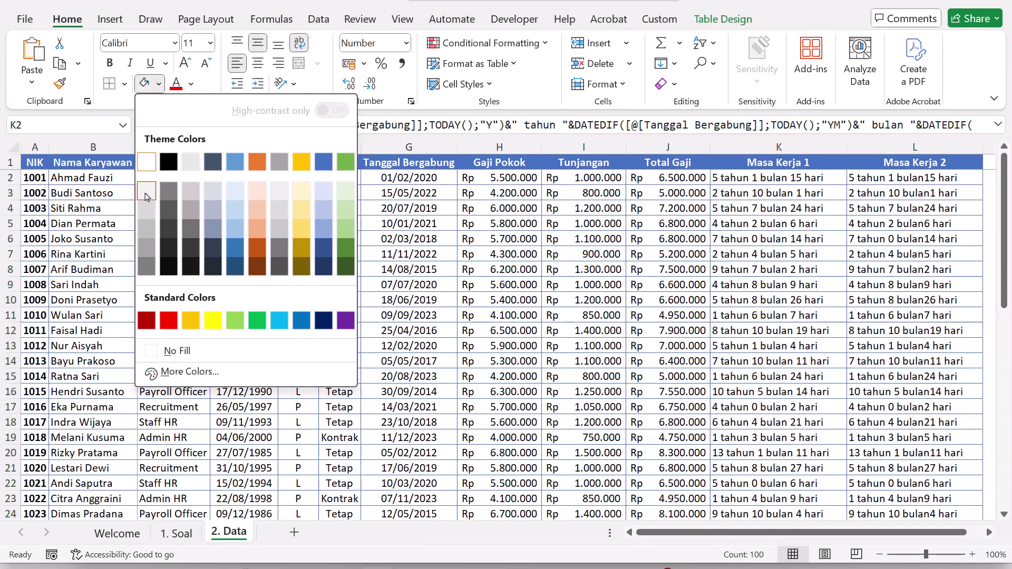
click(147, 206)
click(690, 284)
click(766, 252)
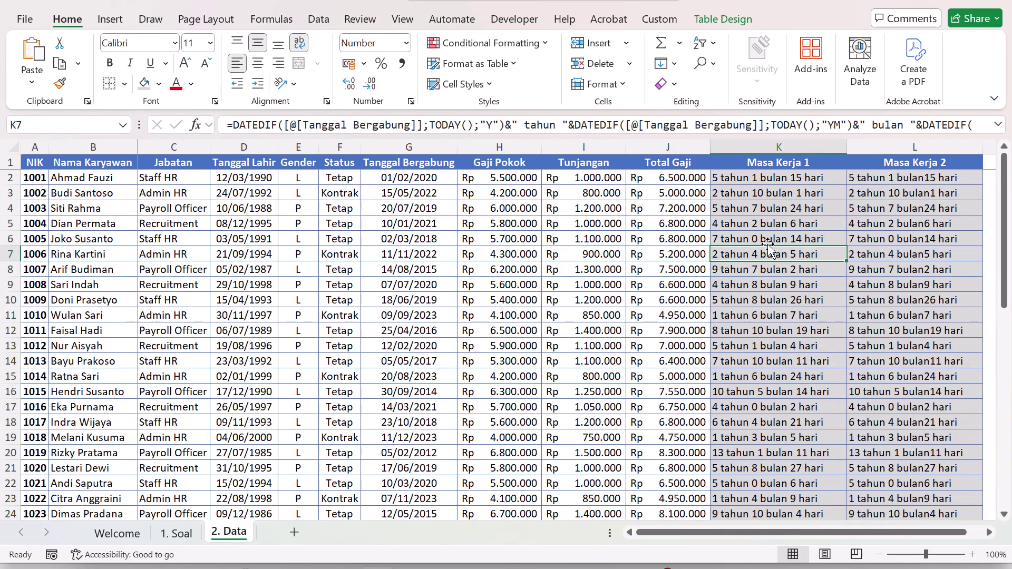
- Examine the shaded Masa Kerja 1 and Masa Kerja 2 columns down the length of the employee table
click(596, 285)
scroll(532, 317, down, 5)
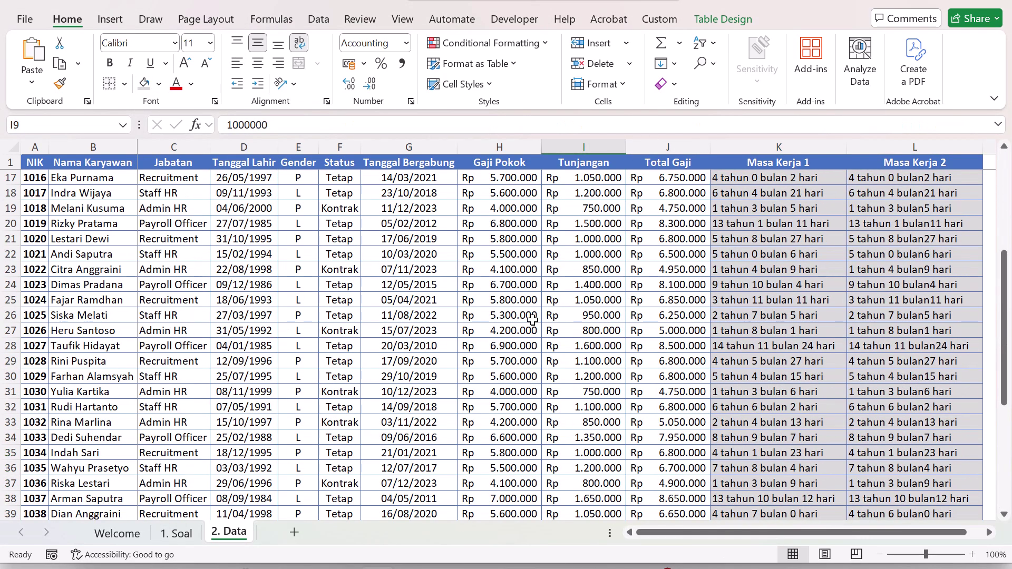
scroll(533, 319, up, 5)
click(382, 254)
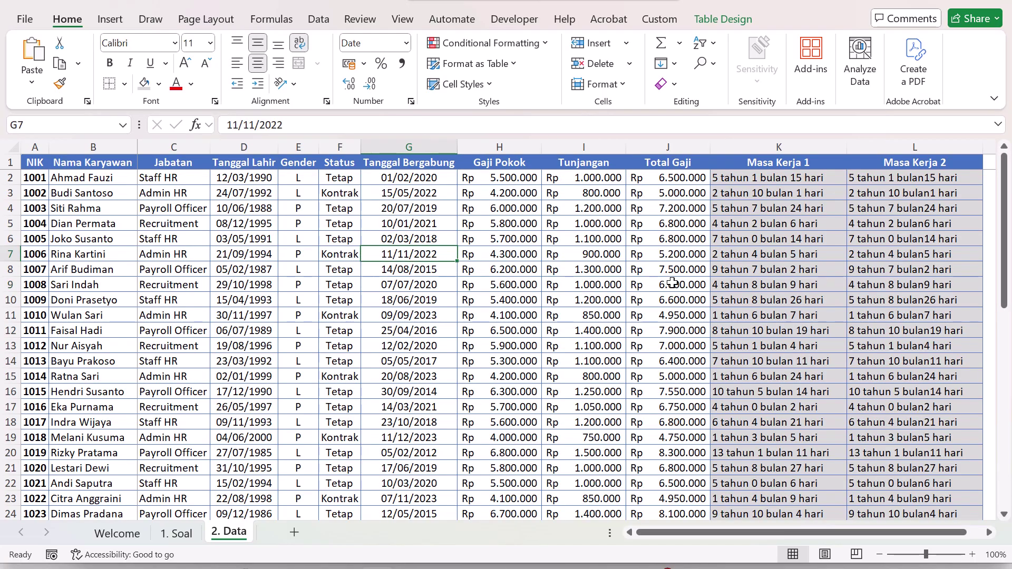
click(795, 223)
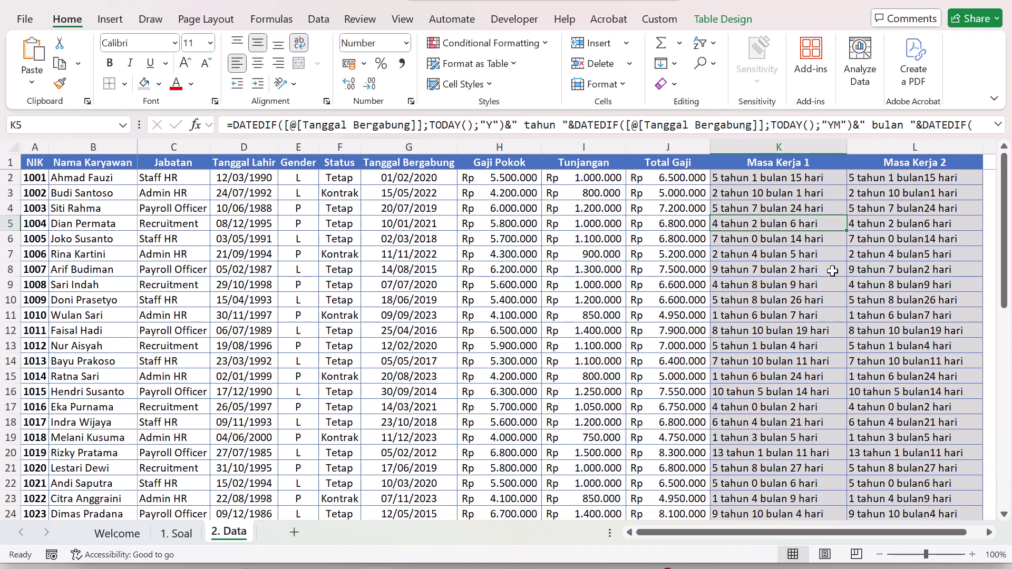
scroll(817, 279, down, 2)
scroll(817, 280, down, 10)
scroll(738, 279, up, 13)
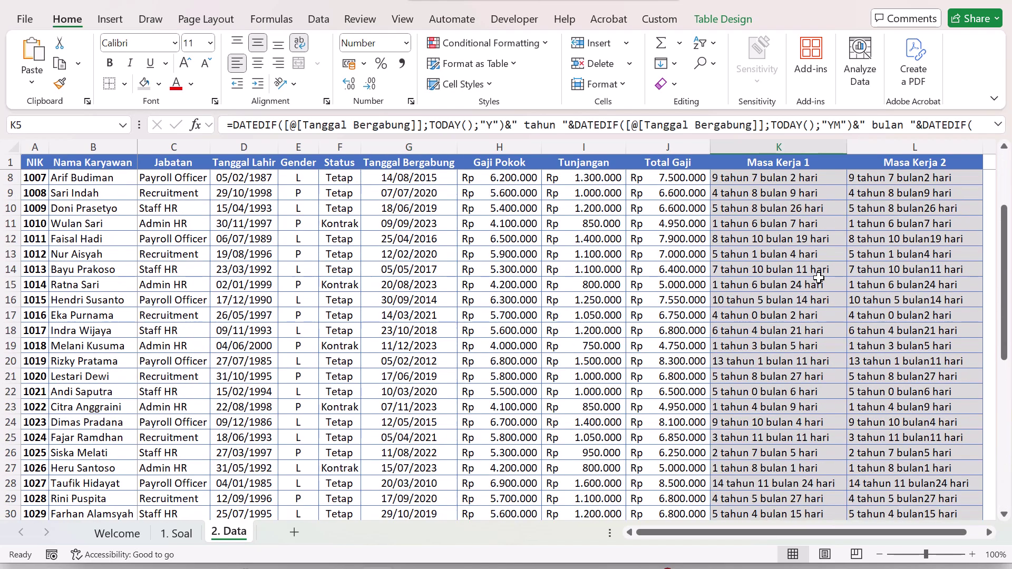
click(630, 269)
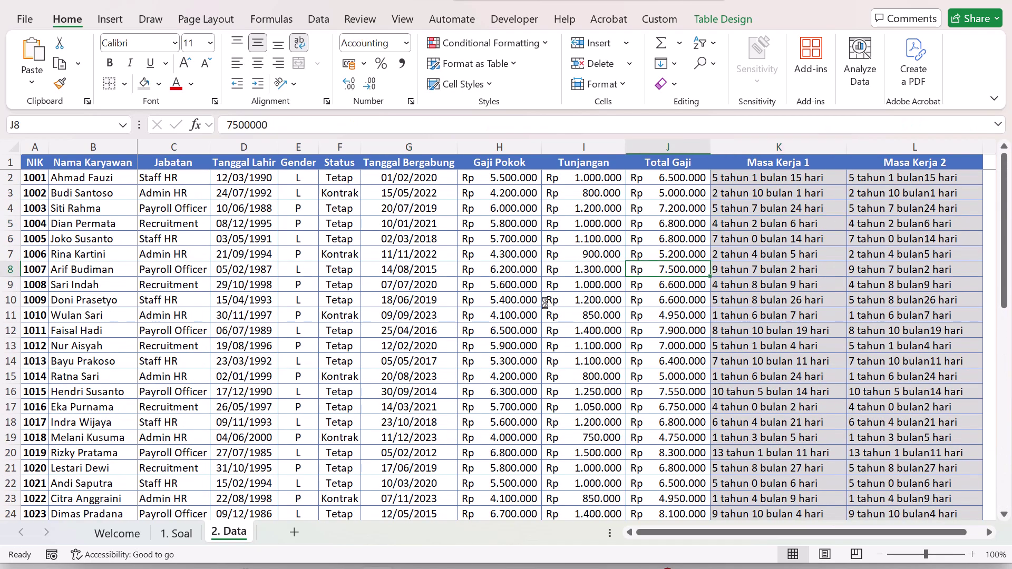